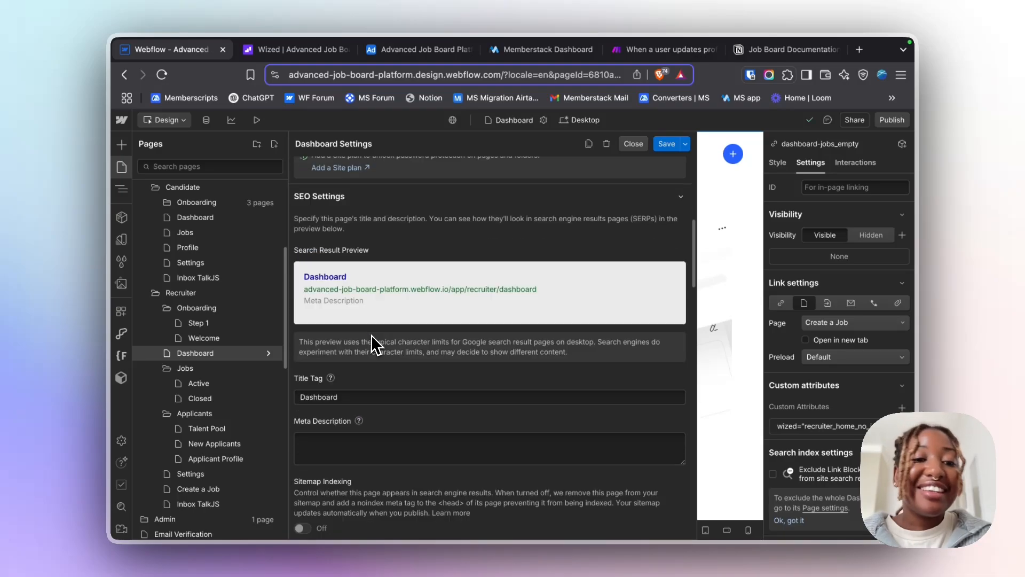
# - Review the pricing redirect script and its allowed price IDs in the recruiter Dashboard page's custom code before the closing body tag
pyautogui.scroll(-2, 373, 338)
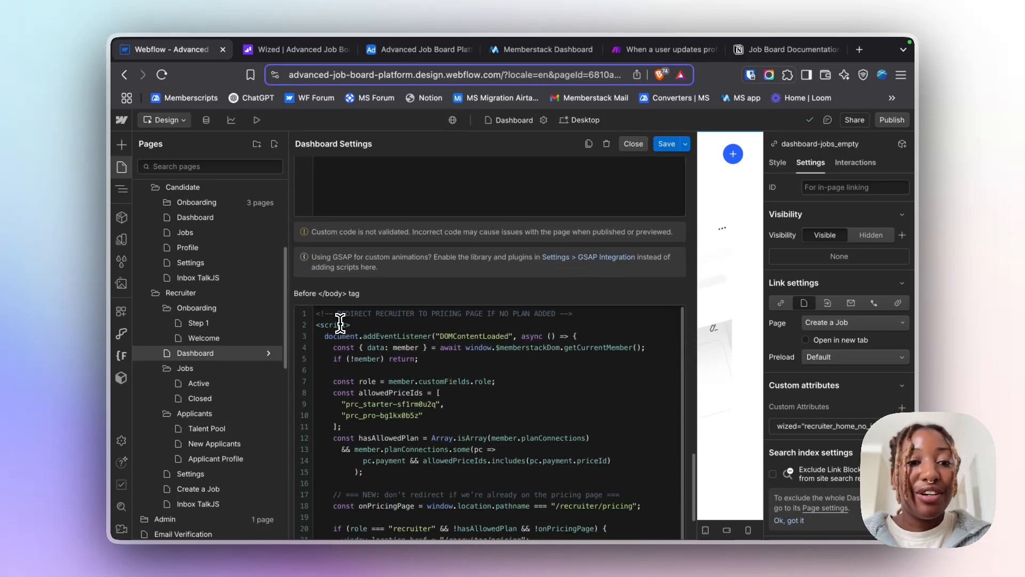
pyautogui.click(341, 323)
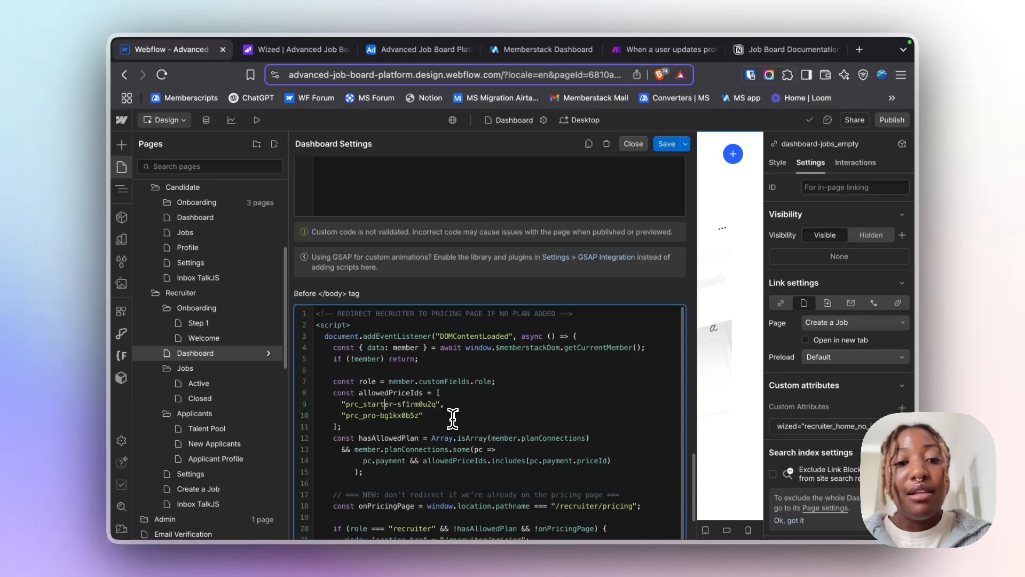
pyautogui.scroll(-1, 441, 407)
pyautogui.moveTo(418, 414); pyautogui.dragTo(341, 414)
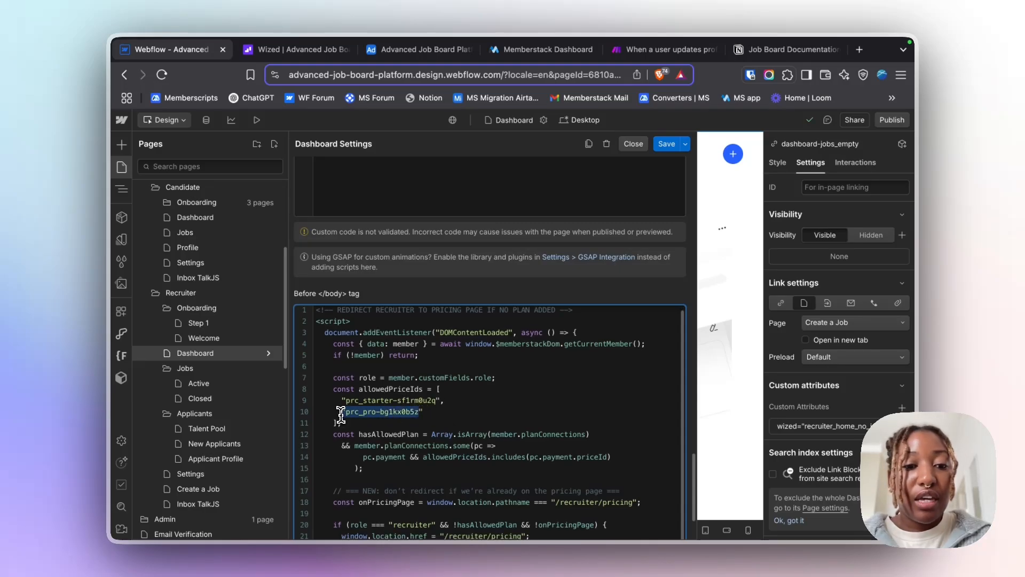
pyautogui.click(424, 402)
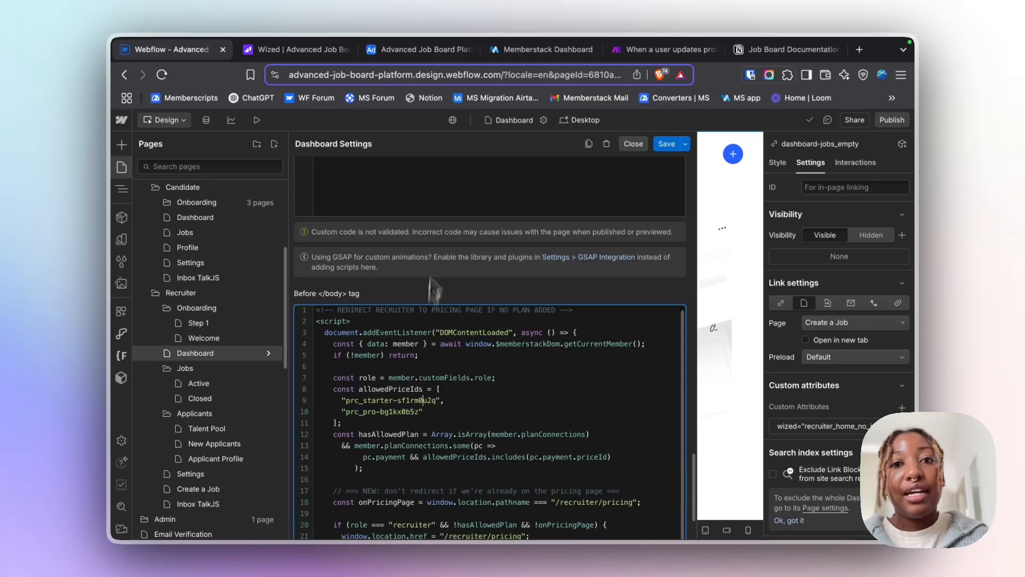
# - In Memberstack, open the Starter plan, copy its plan ID and open its plan details
pyautogui.click(522, 54)
pyautogui.click(171, 316)
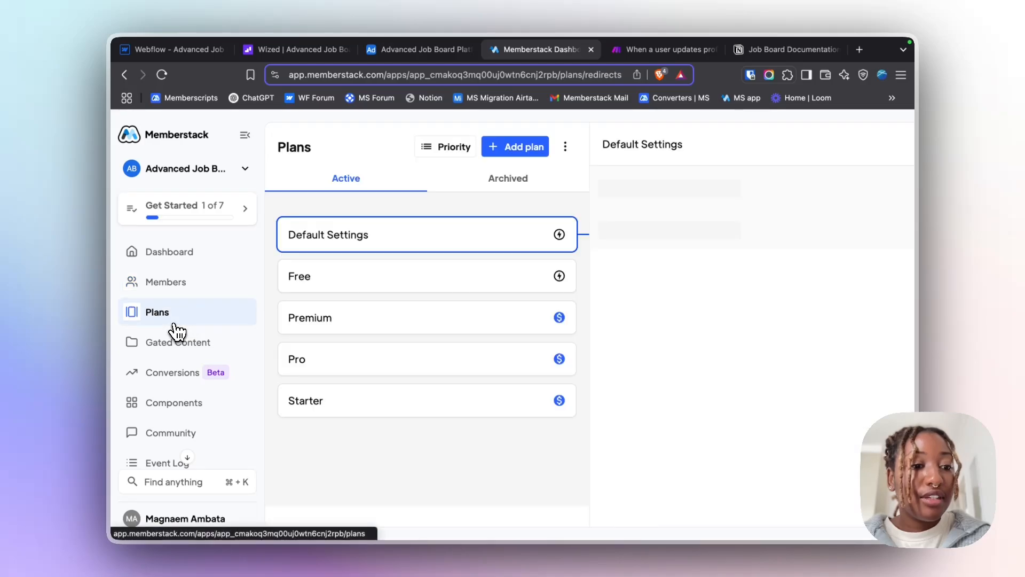
pyautogui.click(389, 405)
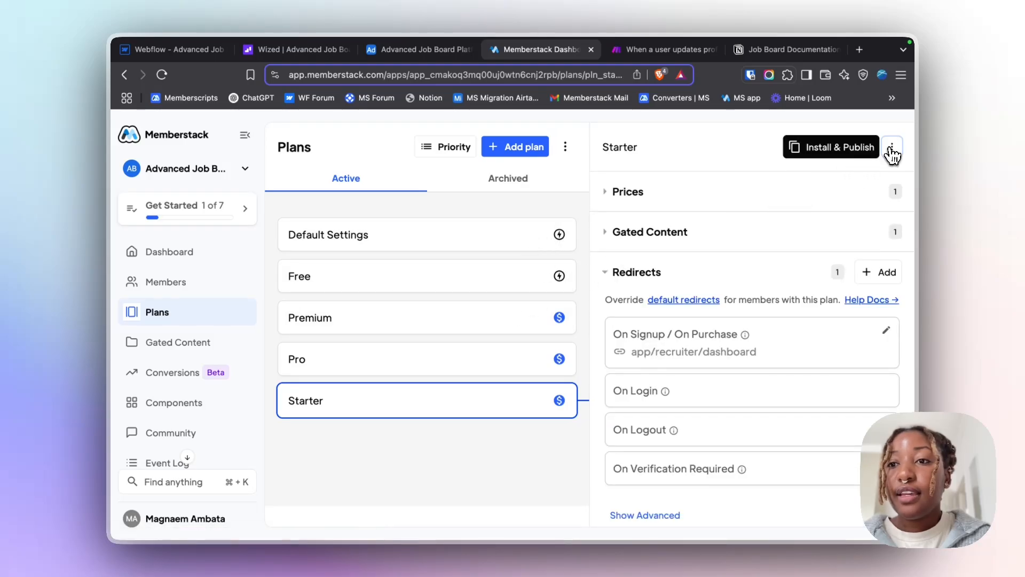
pyautogui.click(892, 150)
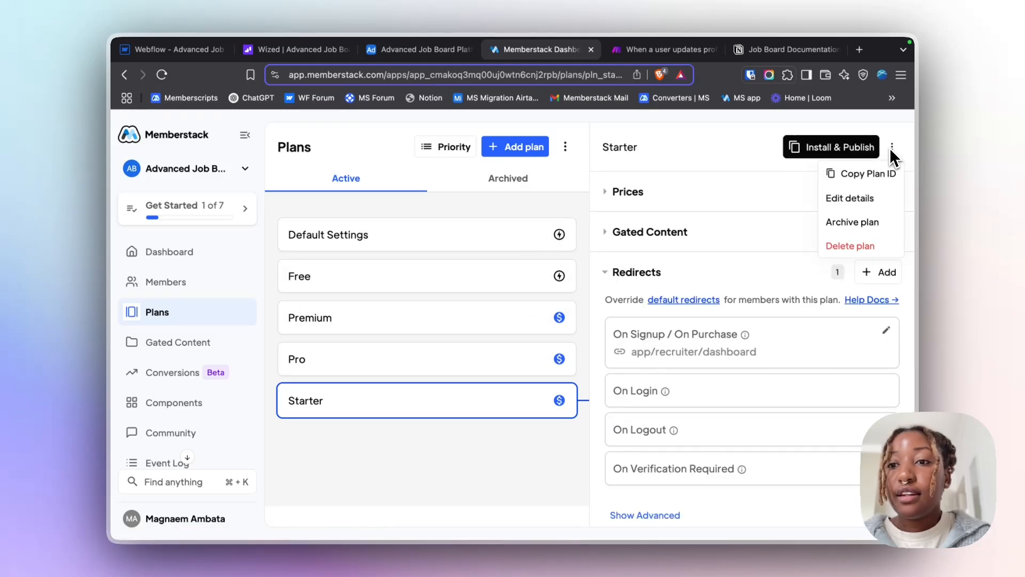
pyautogui.click(846, 176)
pyautogui.click(842, 198)
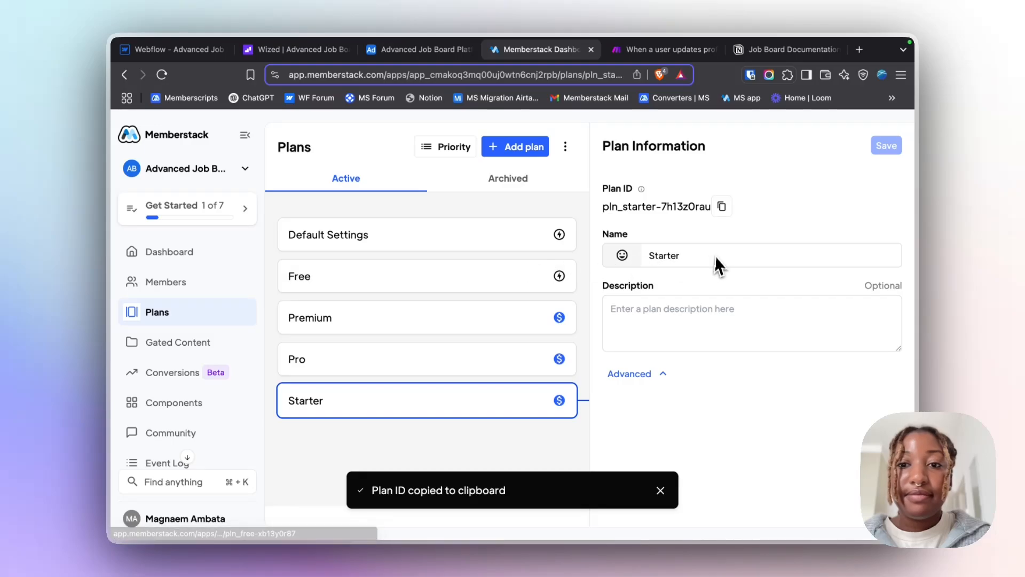
# - Back in Webflow, examine the Starter and Pro price IDs and the redirect condition in the Dashboard page script
pyautogui.click(177, 49)
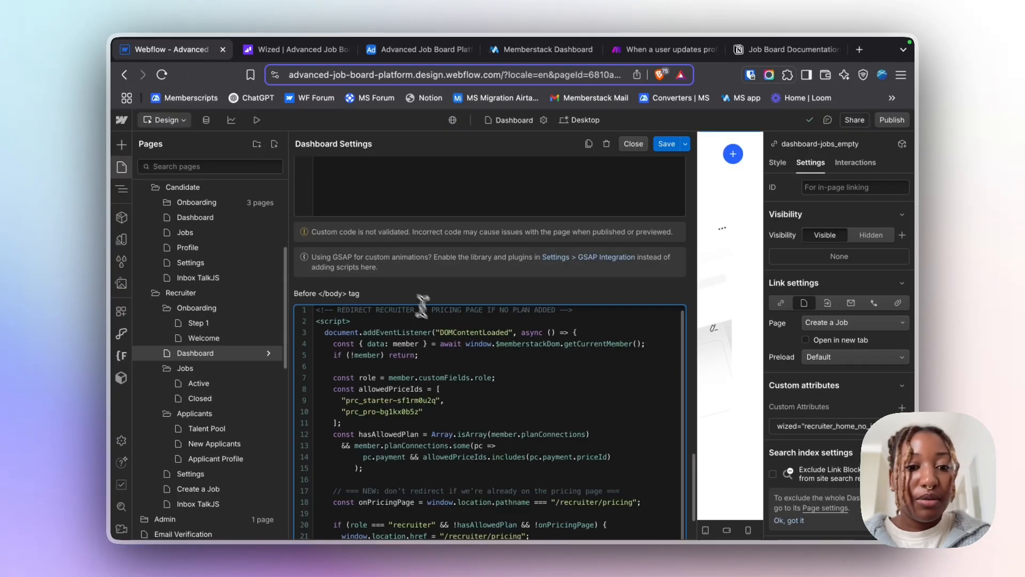
pyautogui.moveTo(436, 401); pyautogui.dragTo(348, 401)
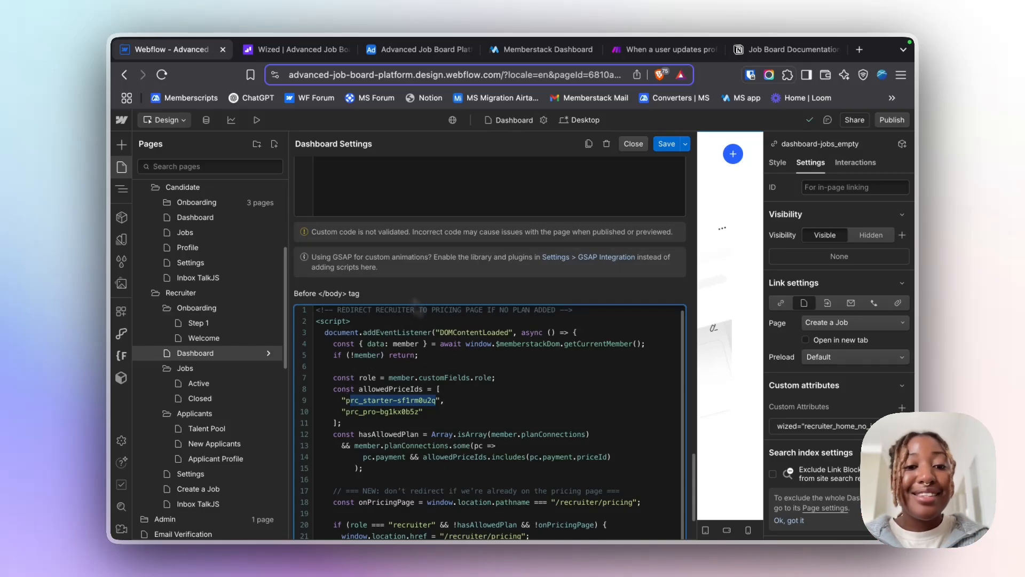
pyautogui.scroll(-3, 414, 350)
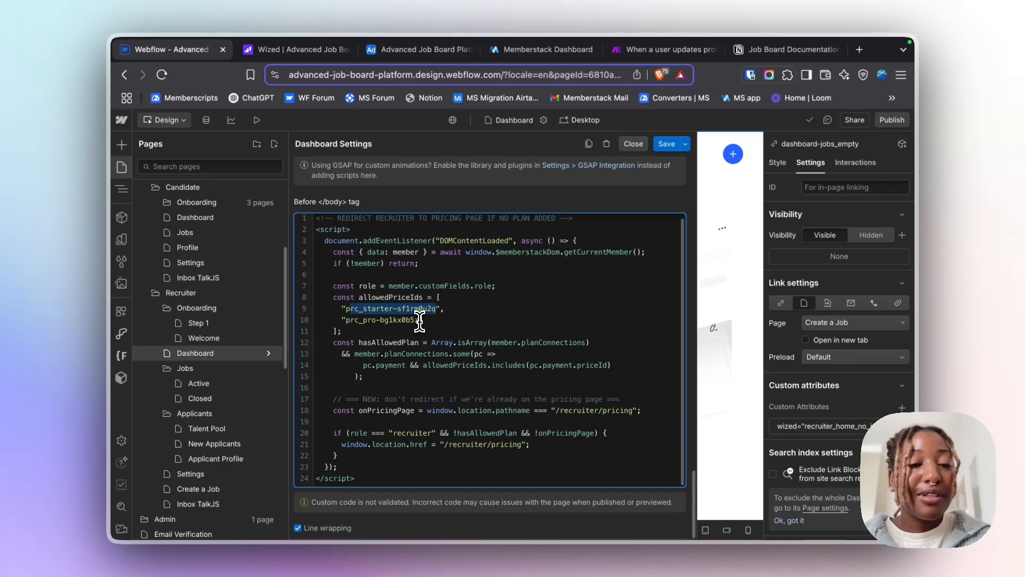
pyautogui.click(420, 321)
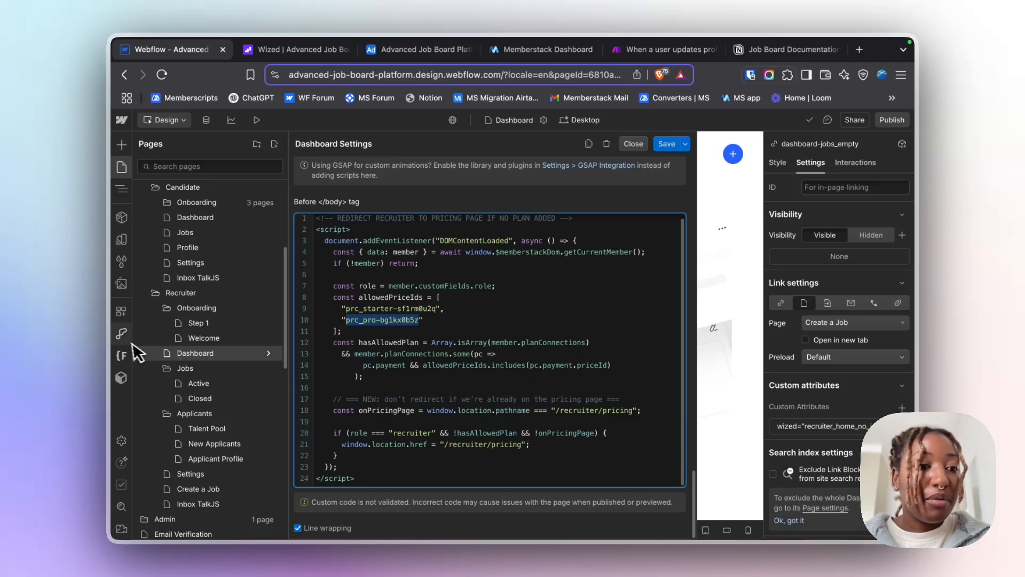
# - Expand the top-level Recruiter folder to show its pages and close the Dashboard page settings
pyautogui.scroll(5, 174, 344)
pyautogui.click(179, 350)
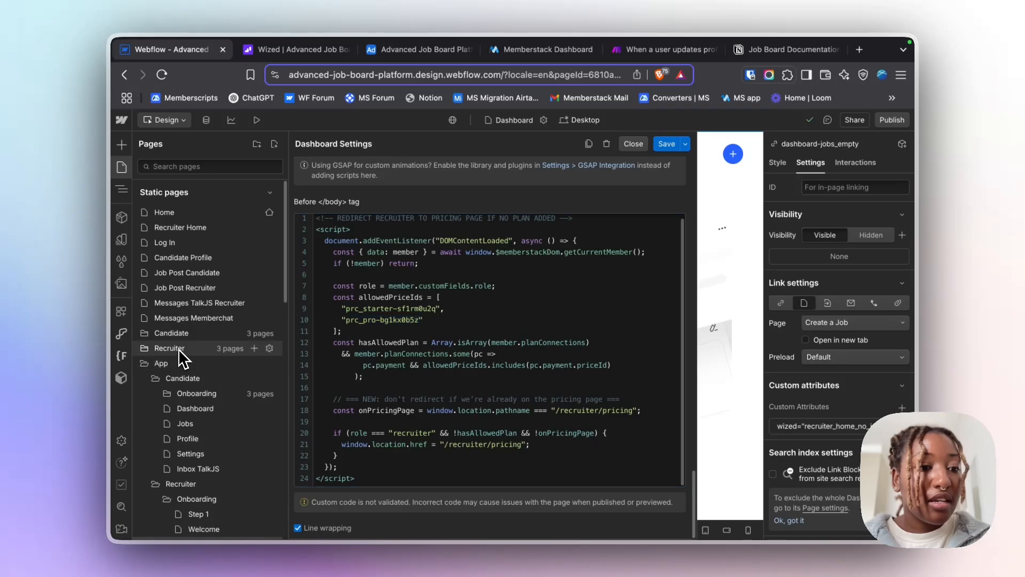
pyautogui.click(634, 144)
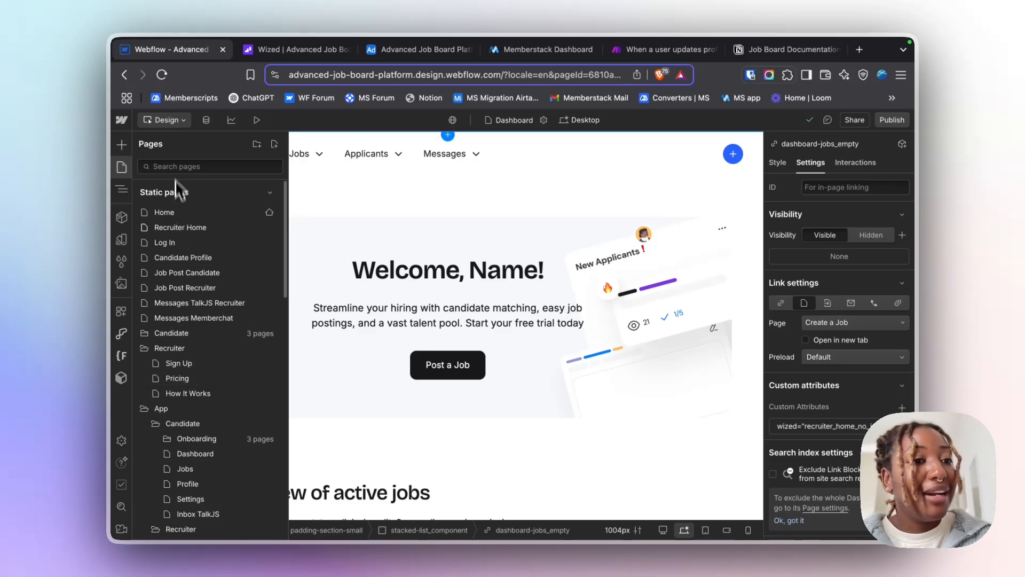
# - Open the recruiter's Active jobs page from the App folder and look over its layout
pyautogui.scroll(-5, 201, 225)
pyautogui.scroll(-3, 206, 230)
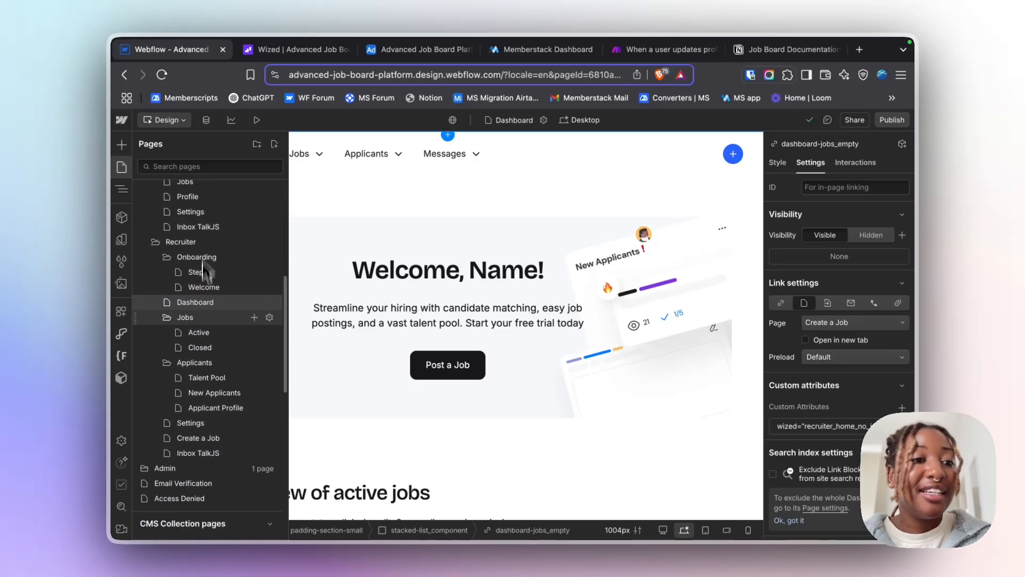
pyautogui.click(201, 334)
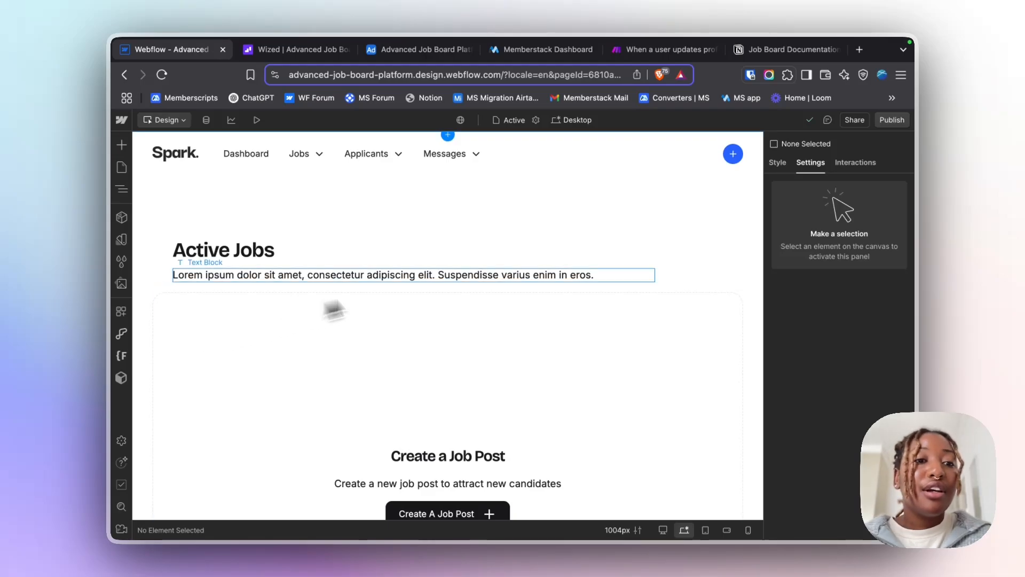
pyautogui.scroll(-3, 430, 275)
pyautogui.scroll(3, 430, 283)
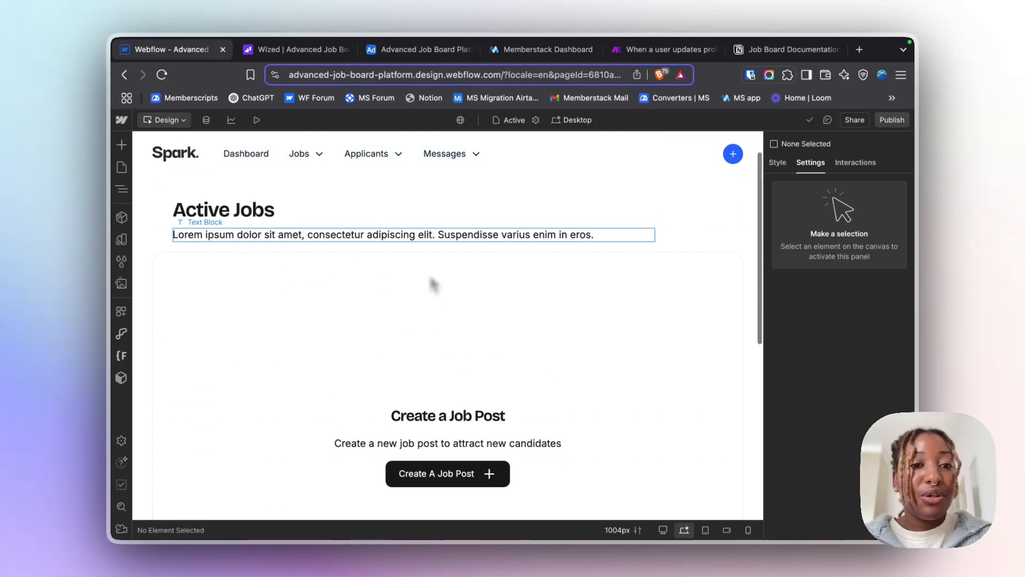
# - Inspect the wized custom attribute on the jobs_empty_wrapper block of the Active jobs page
pyautogui.click(398, 312)
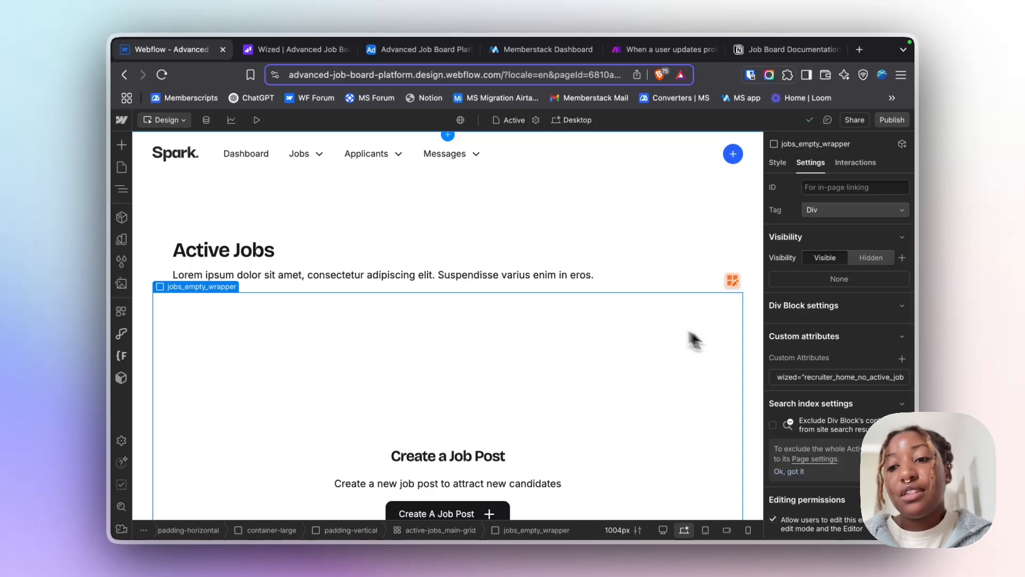
pyautogui.click(796, 377)
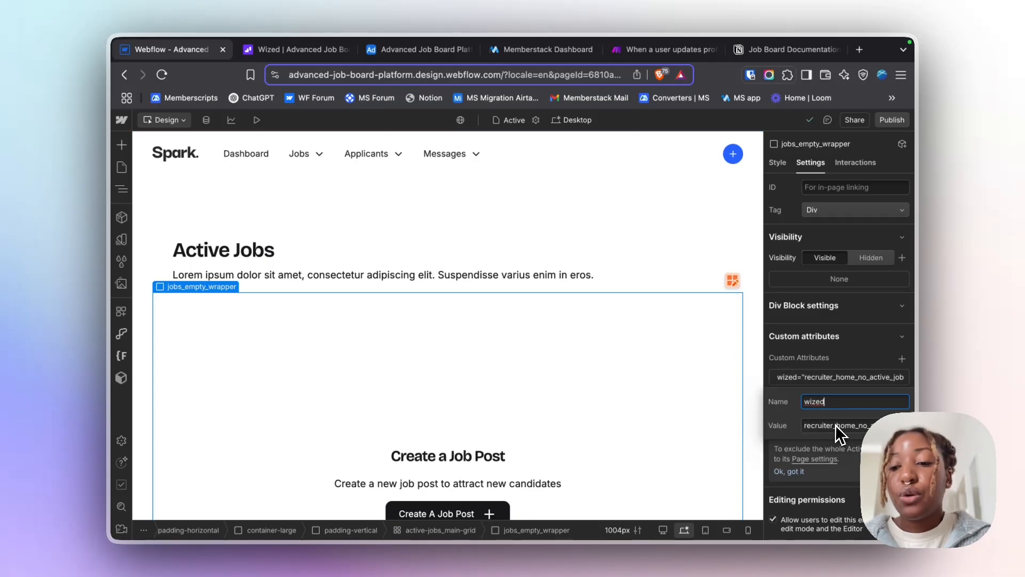
pyautogui.scroll(-5, 595, 325)
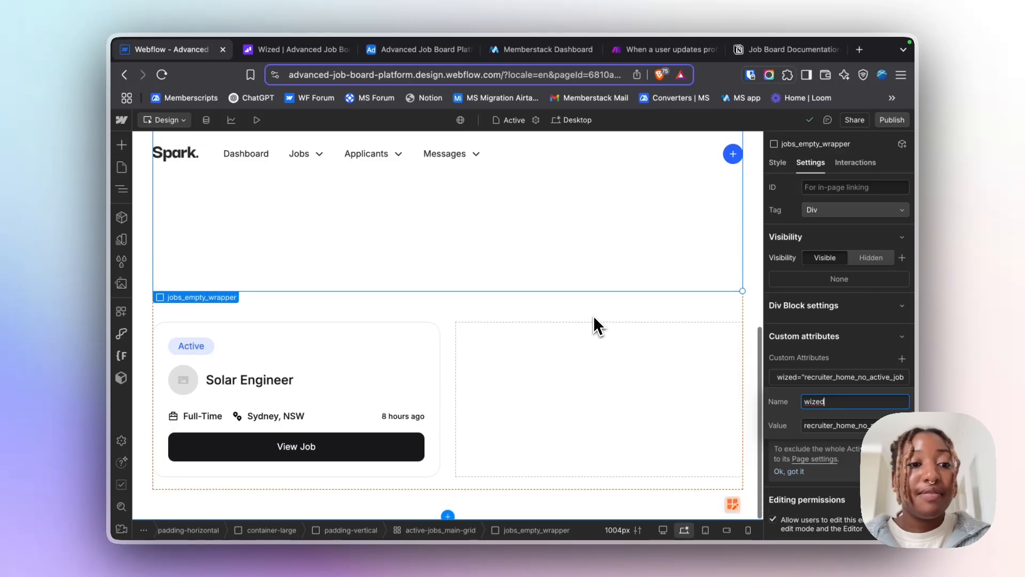
# - Inspect the custom attributes of the Solar Engineer job card and its Active tag
pyautogui.click(425, 331)
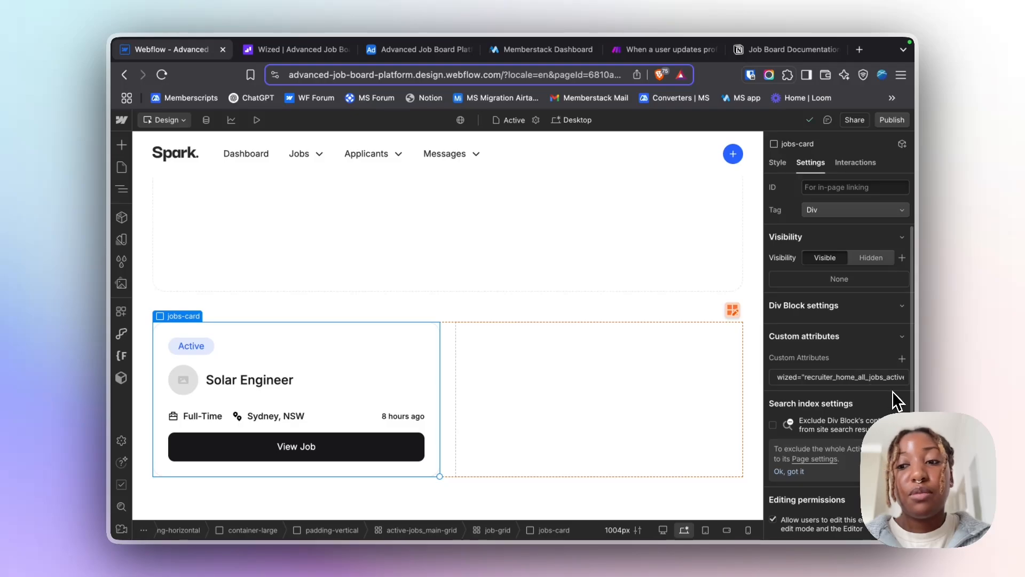
pyautogui.click(203, 347)
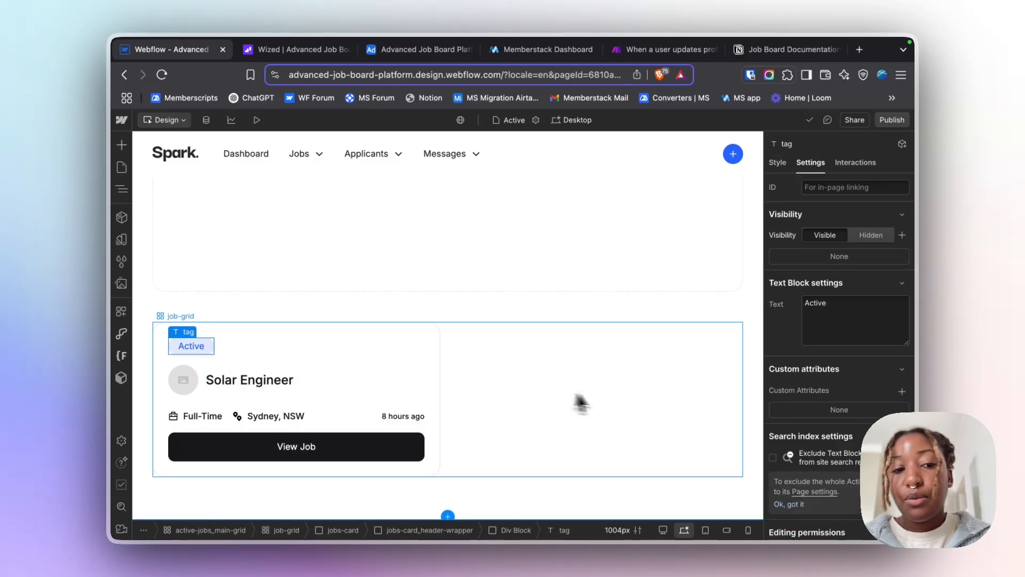
pyautogui.click(193, 376)
pyautogui.click(209, 346)
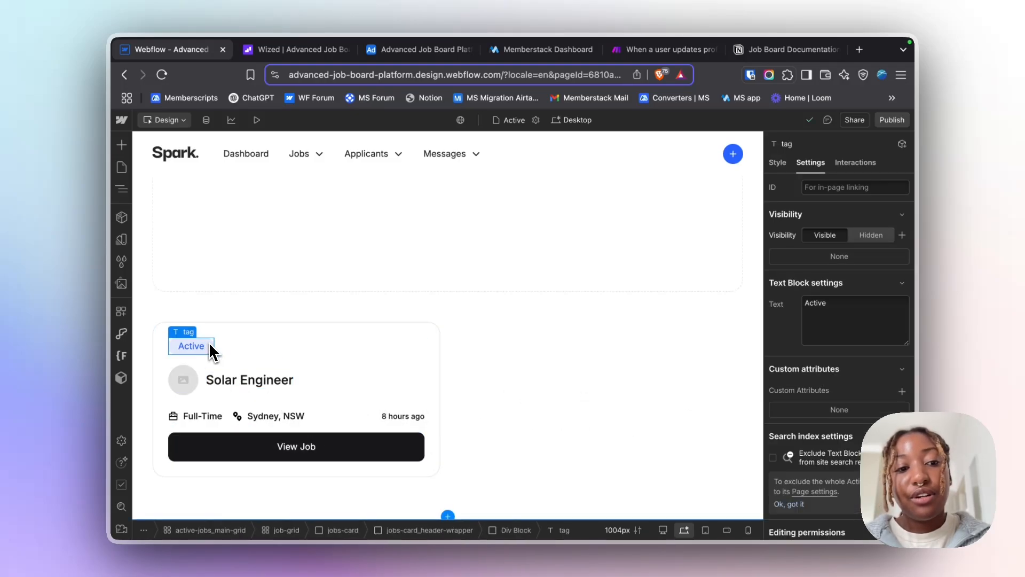
pyautogui.scroll(3, 325, 347)
pyautogui.scroll(-3, 332, 348)
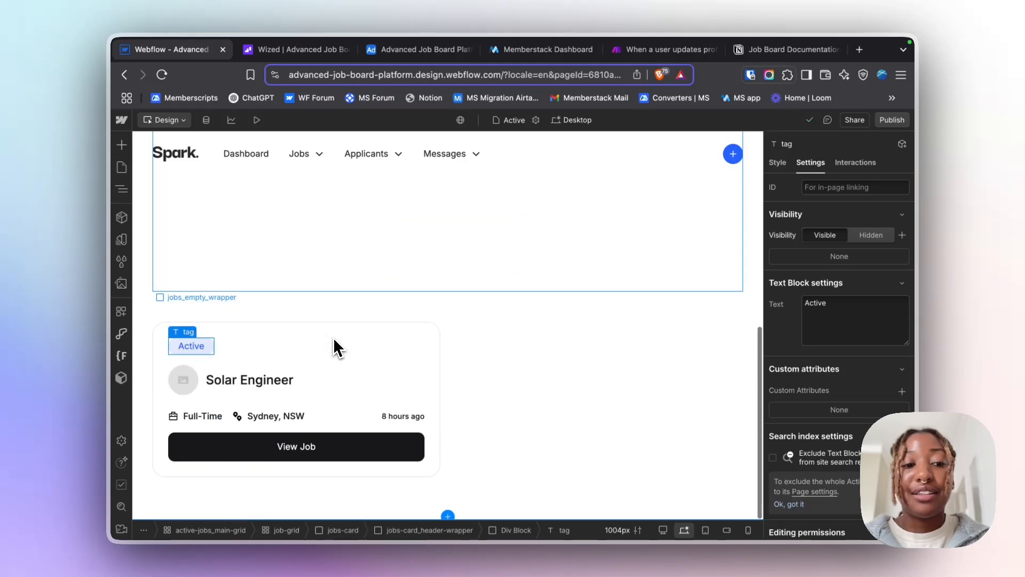
# - Check the wized attributes of the card's company logo, job title, job type, location, posting time and View Job button
pyautogui.click(194, 375)
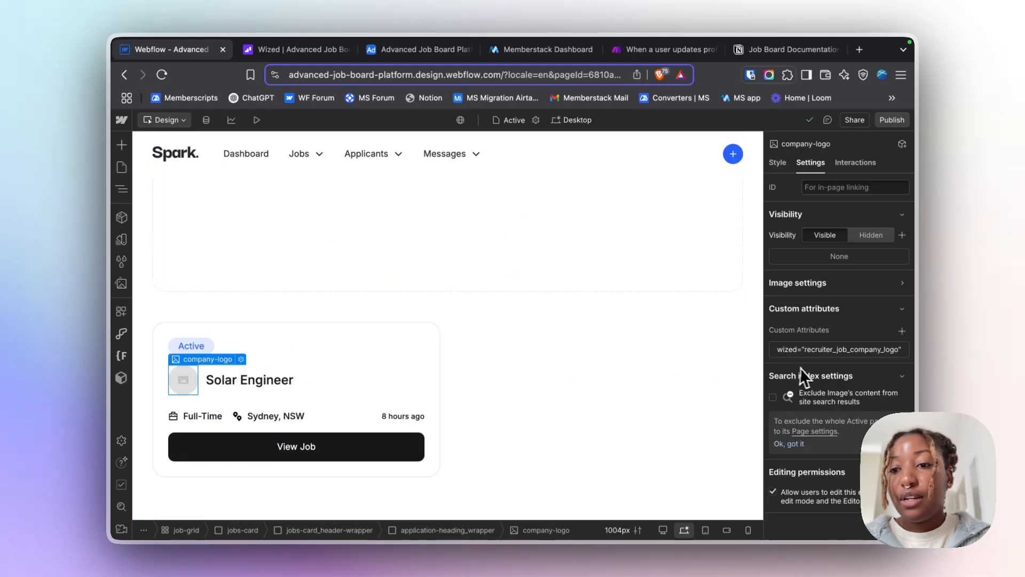
pyautogui.click(271, 383)
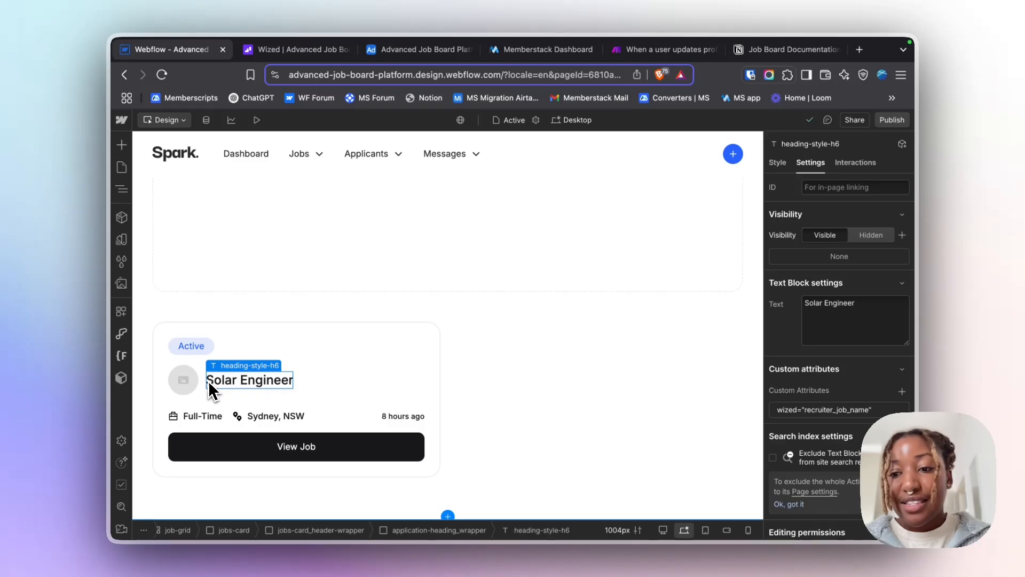
pyautogui.click(203, 419)
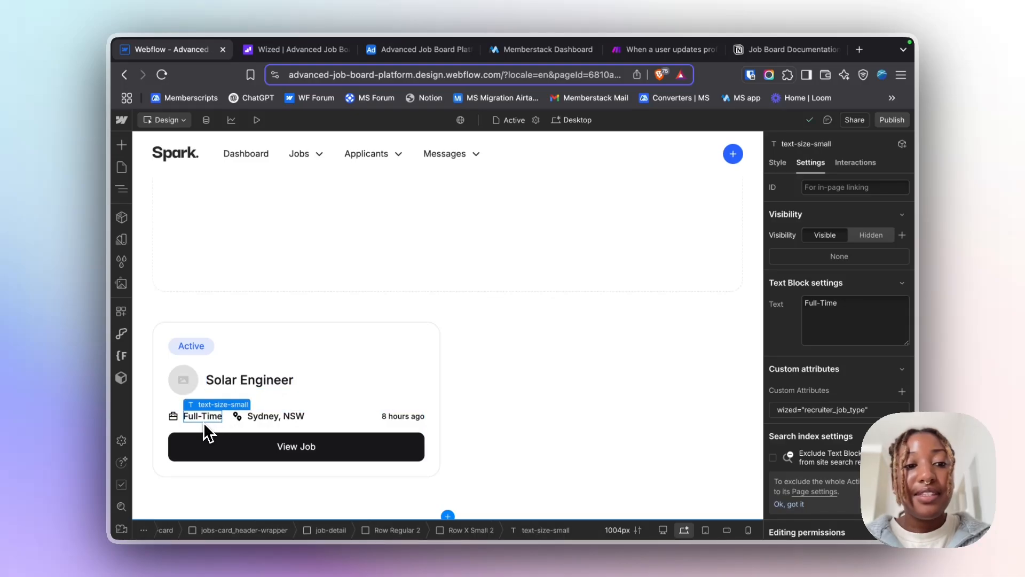
pyautogui.click(276, 417)
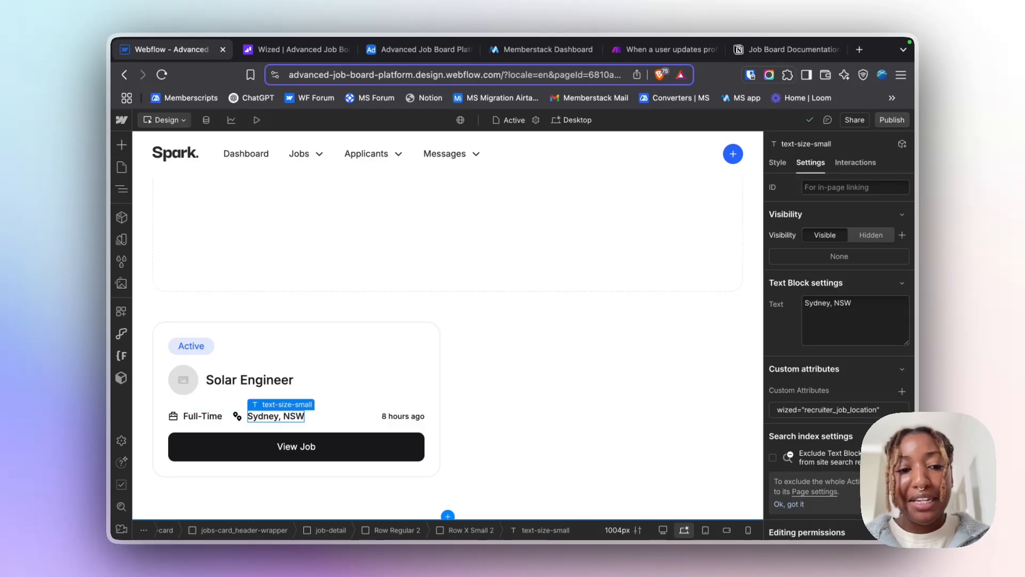
pyautogui.click(403, 416)
pyautogui.click(380, 444)
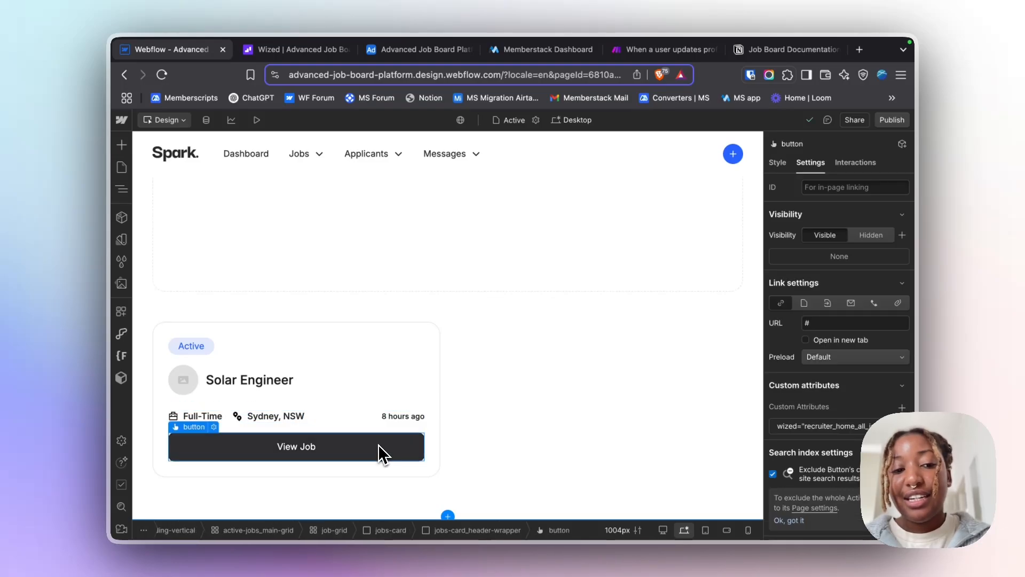
# - Open the recruiter's Closed jobs page and review its empty state and closed job card
pyautogui.scroll(5, 469, 394)
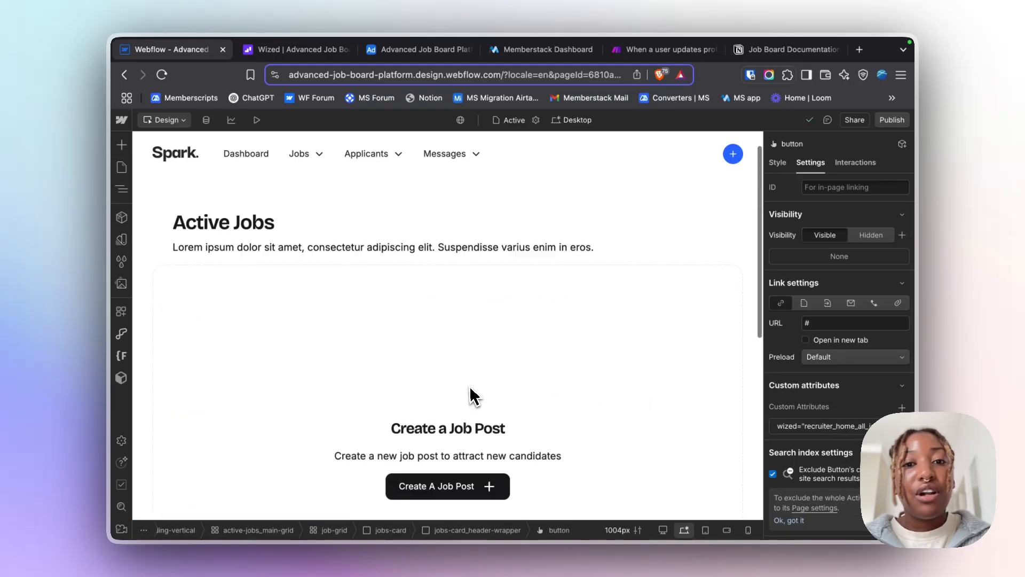
pyautogui.scroll(-5, 469, 394)
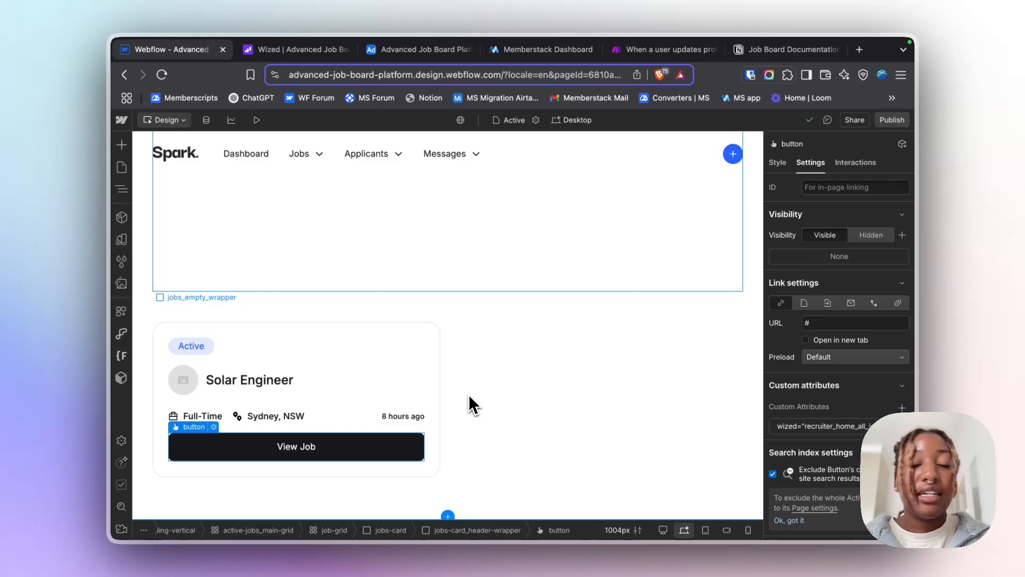
pyautogui.scroll(5, 467, 364)
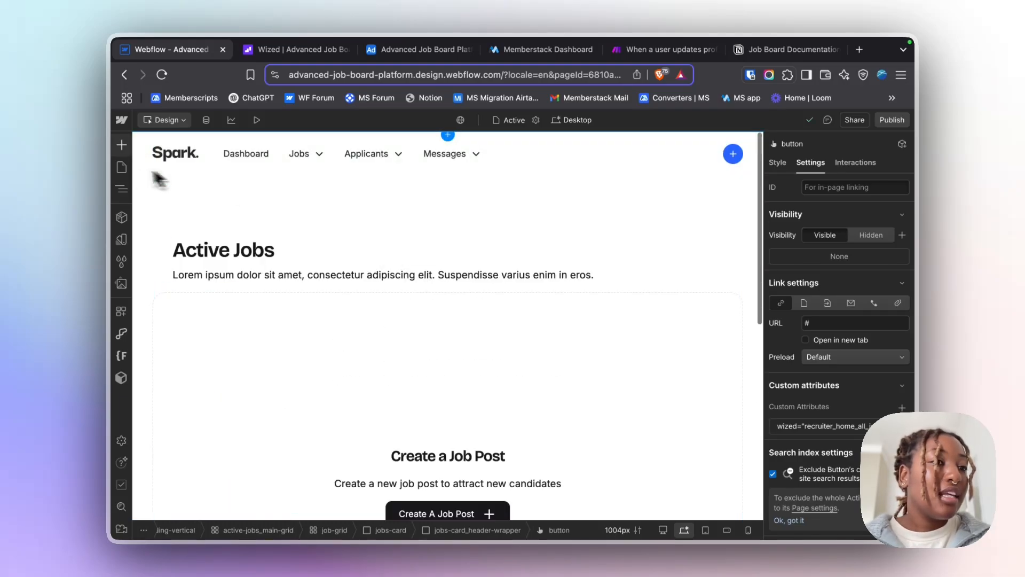
pyautogui.click(122, 167)
pyautogui.scroll(-10, 194, 294)
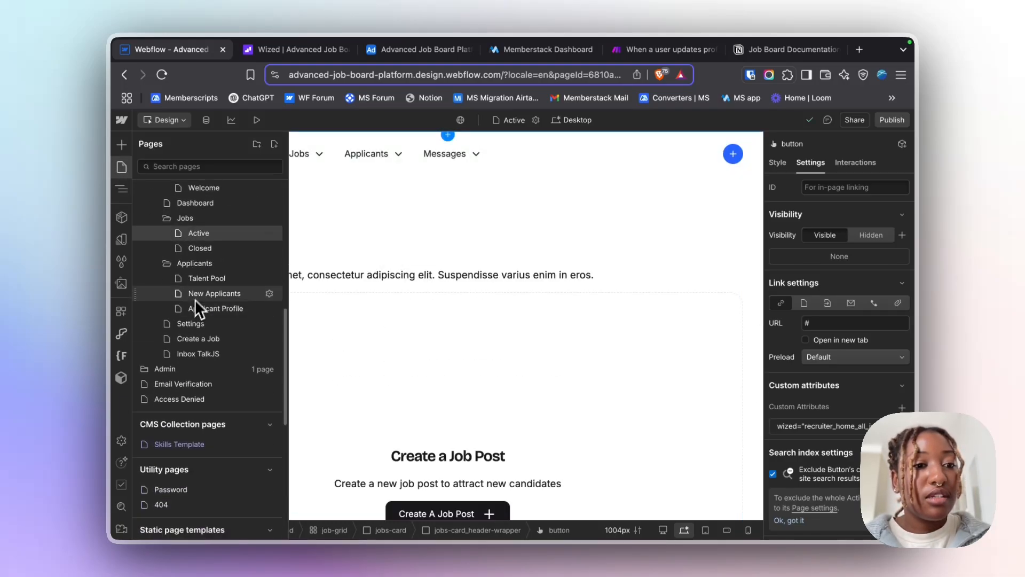
pyautogui.click(200, 248)
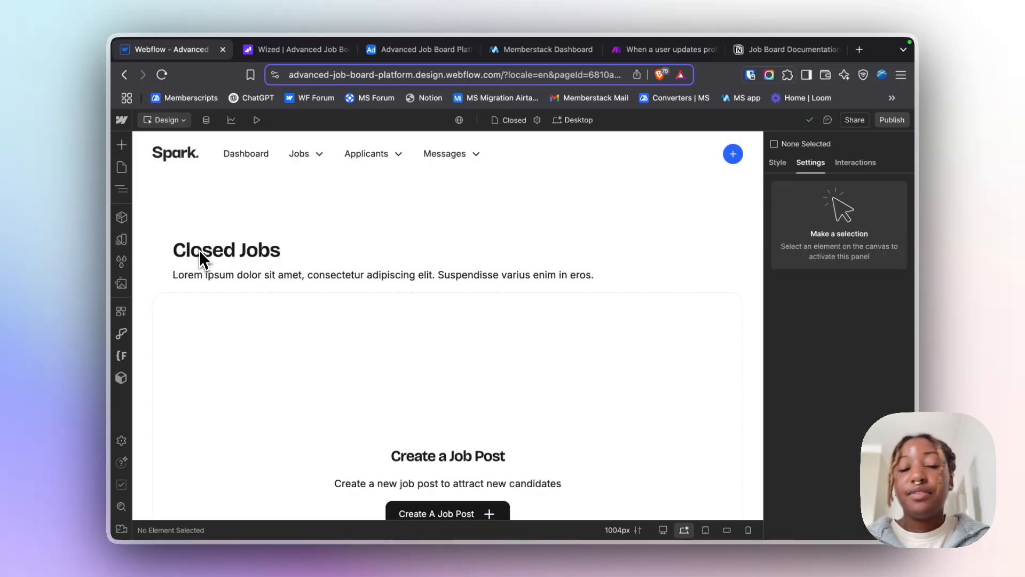
pyautogui.scroll(-7, 225, 257)
pyautogui.scroll(6, 240, 256)
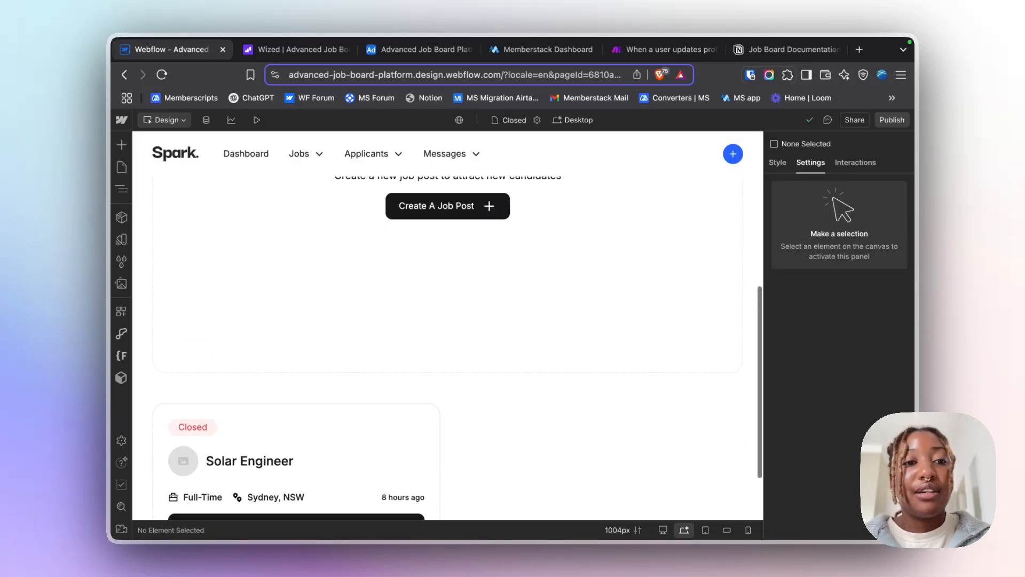
# - Inspect the wized custom attribute on the jobs_empty_wrapper block of the Closed jobs page
pyautogui.click(245, 256)
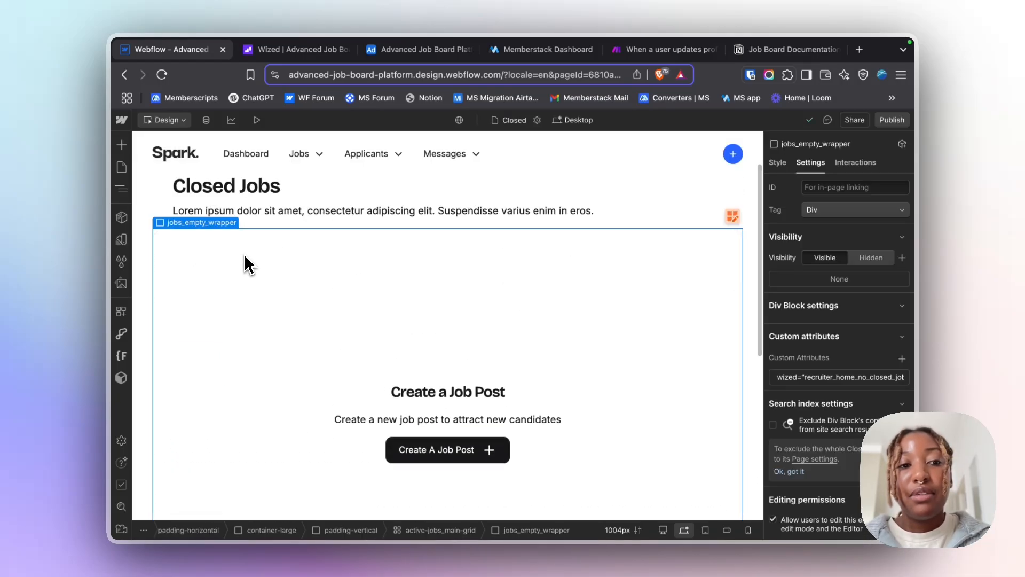
pyautogui.click(861, 377)
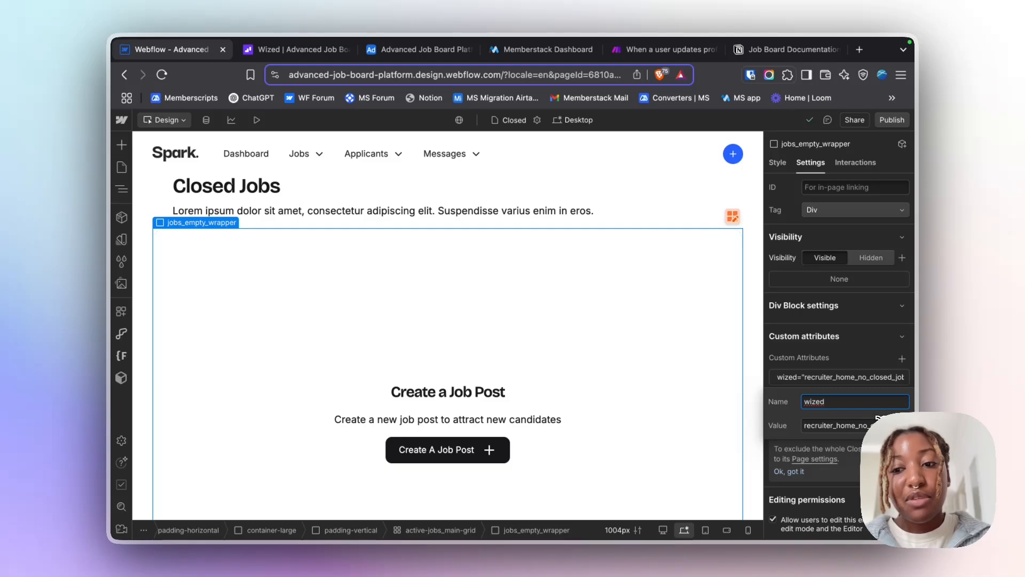
pyautogui.click(877, 422)
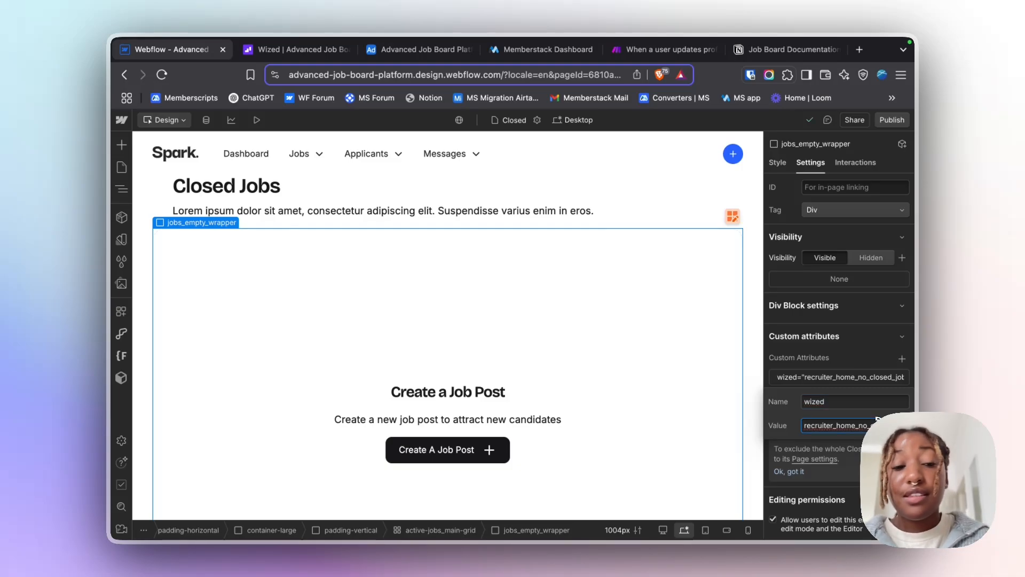
# - Inspect the wized custom attribute of the closed Solar Engineer job card
pyautogui.scroll(-1, 571, 374)
pyautogui.scroll(-5, 574, 376)
pyautogui.click(418, 337)
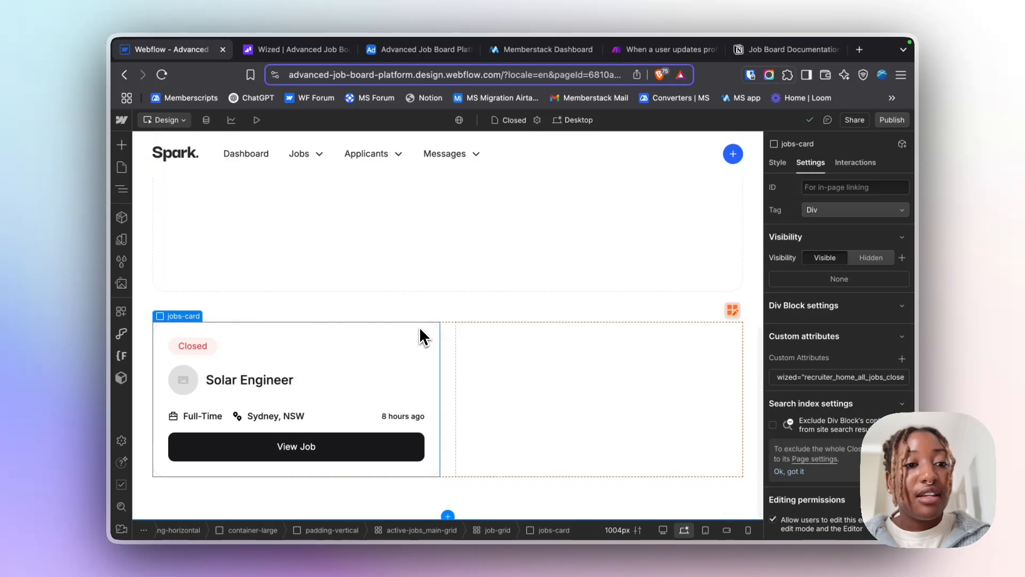
pyautogui.click(816, 381)
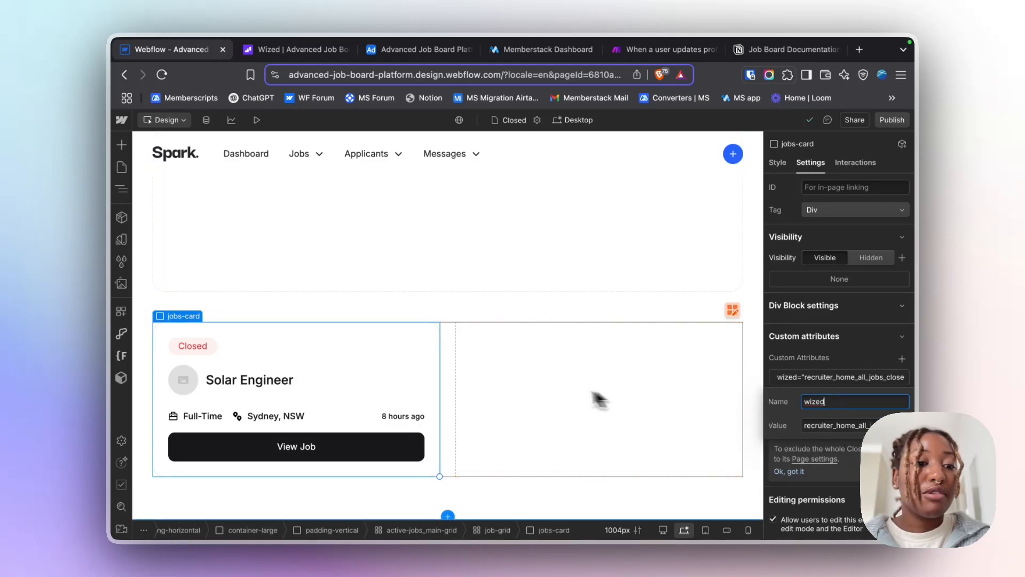
pyautogui.scroll(7, 556, 394)
# - Switch to the Wized configurator and open the recruiter Dashboard page in its canvas
pyautogui.click(297, 49)
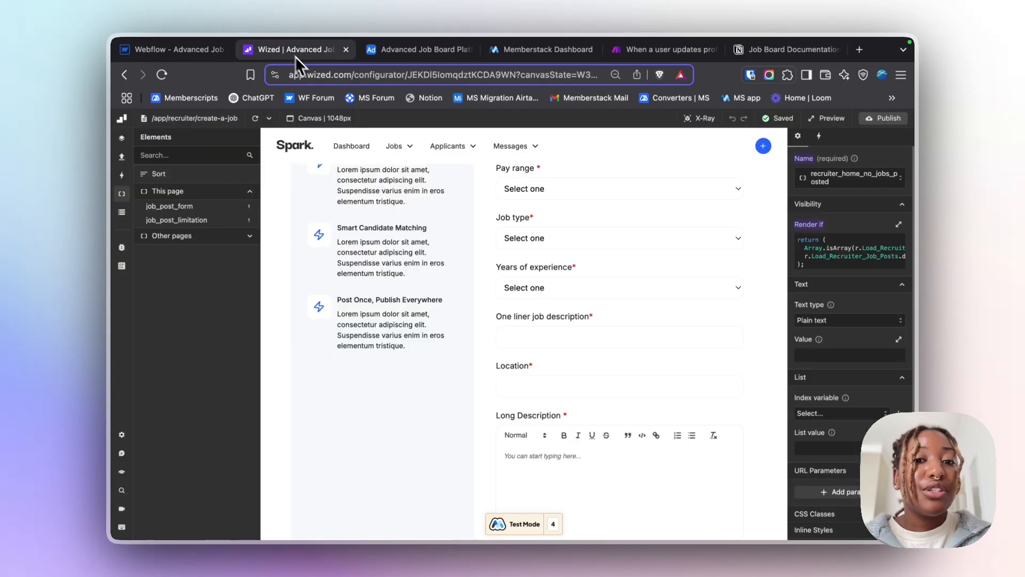
pyautogui.scroll(3, 517, 302)
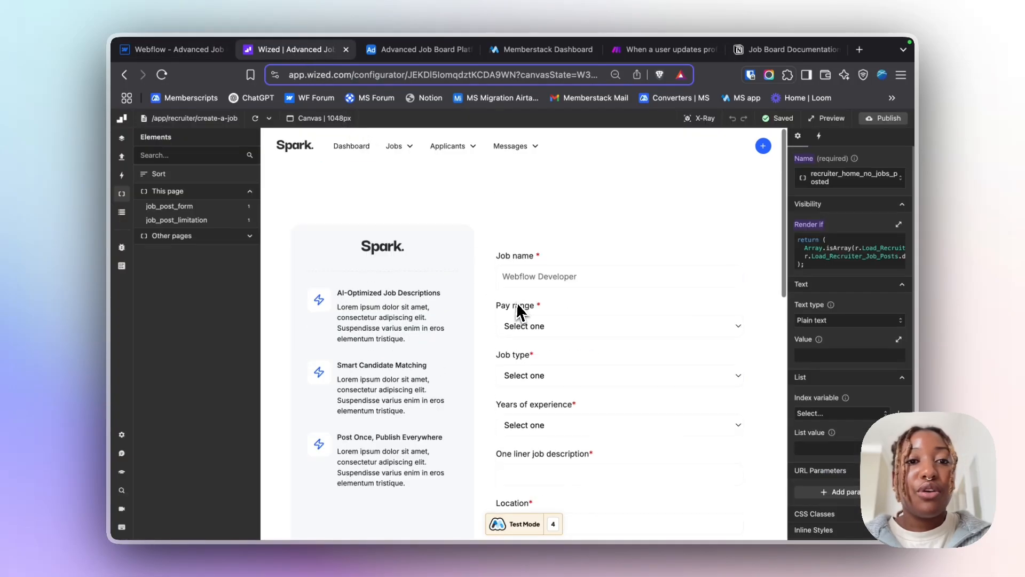
pyautogui.click(363, 147)
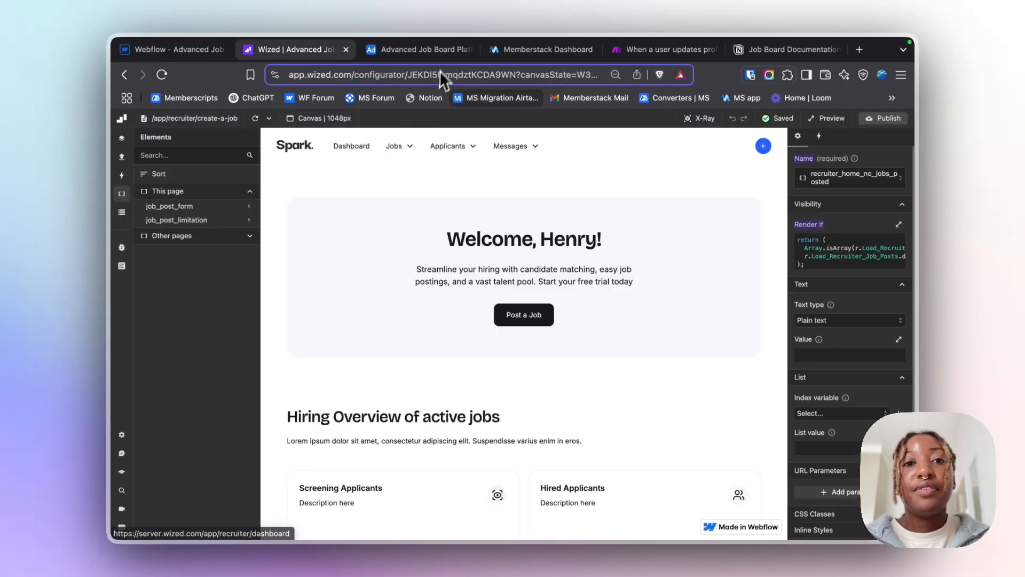
# - Switch to Airtable and undo the clearing of the memberID and member_airtableID values in the Job Posts table
pyautogui.click(443, 51)
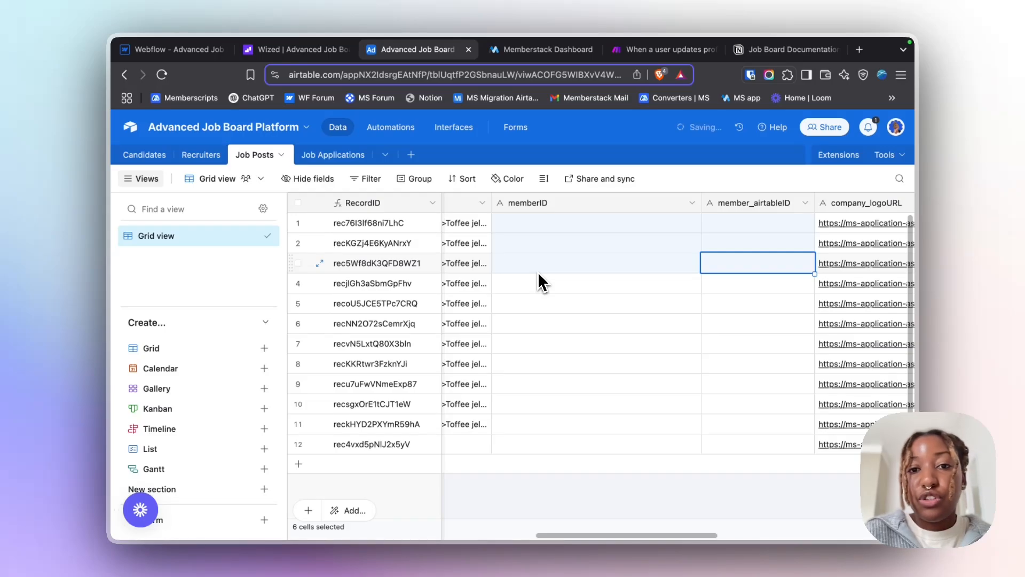
pyautogui.press('super+z')
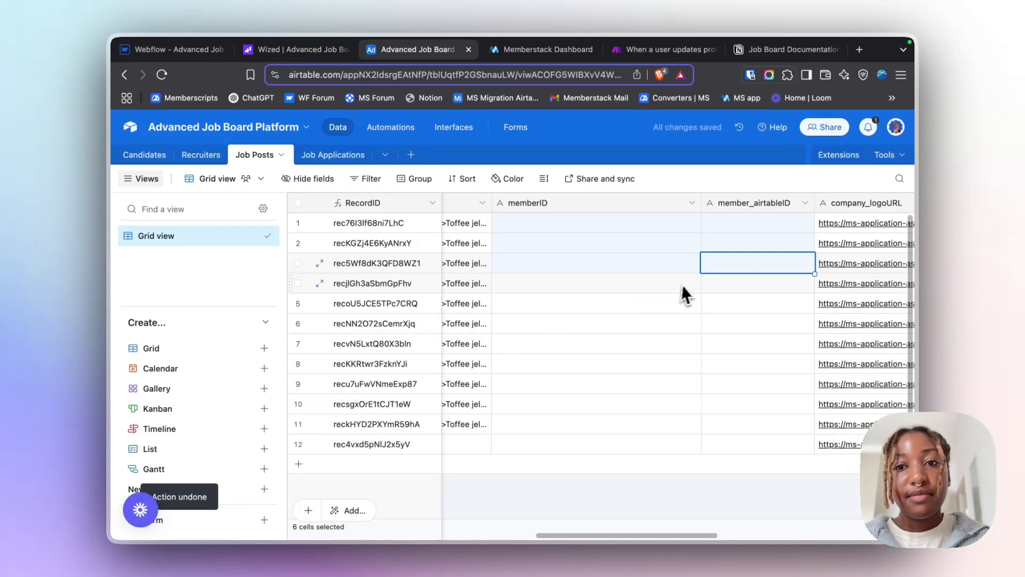
pyautogui.click(642, 312)
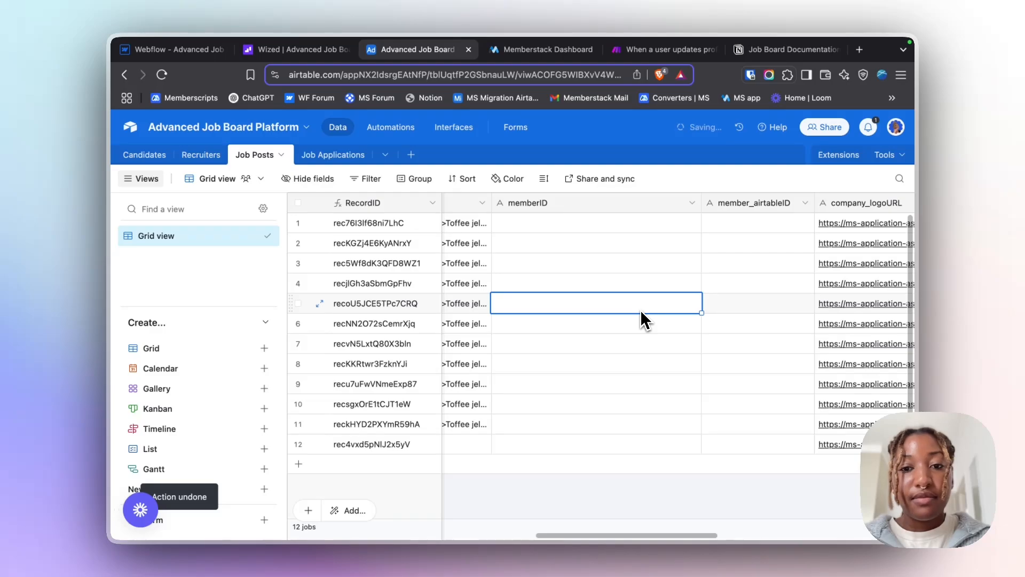
pyautogui.press('super+z')
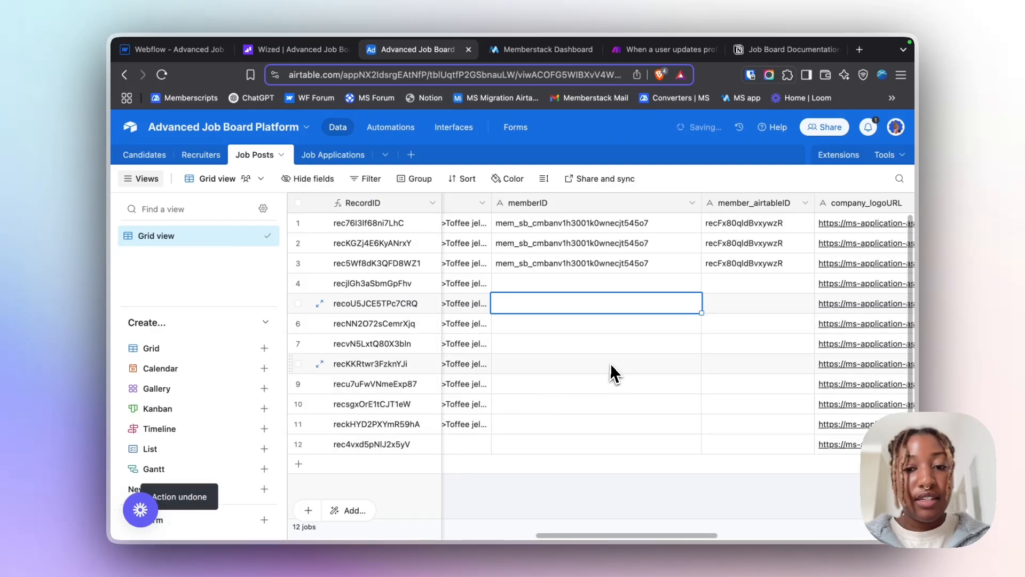
pyautogui.press('super+z')
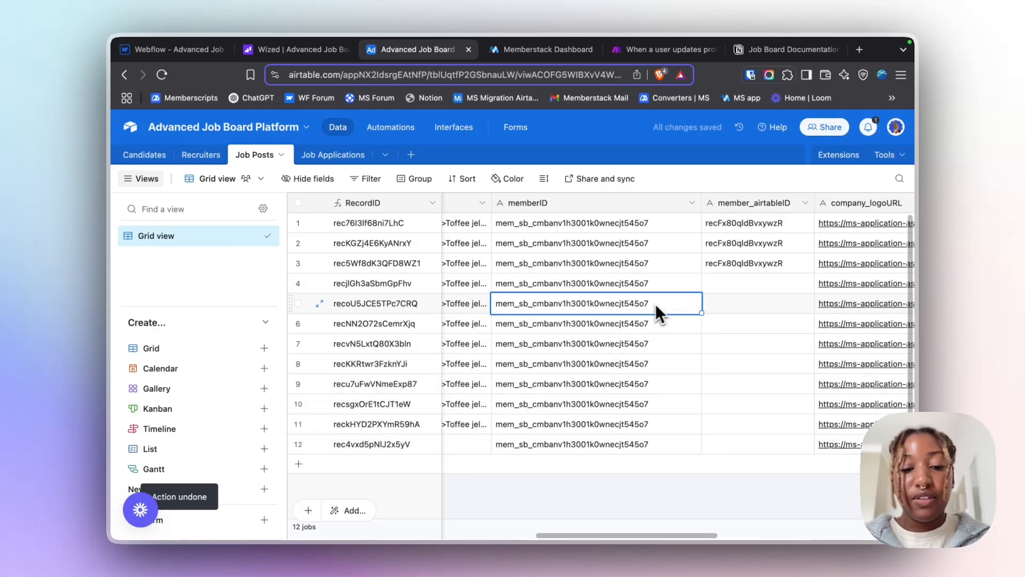
pyautogui.press('super+z')
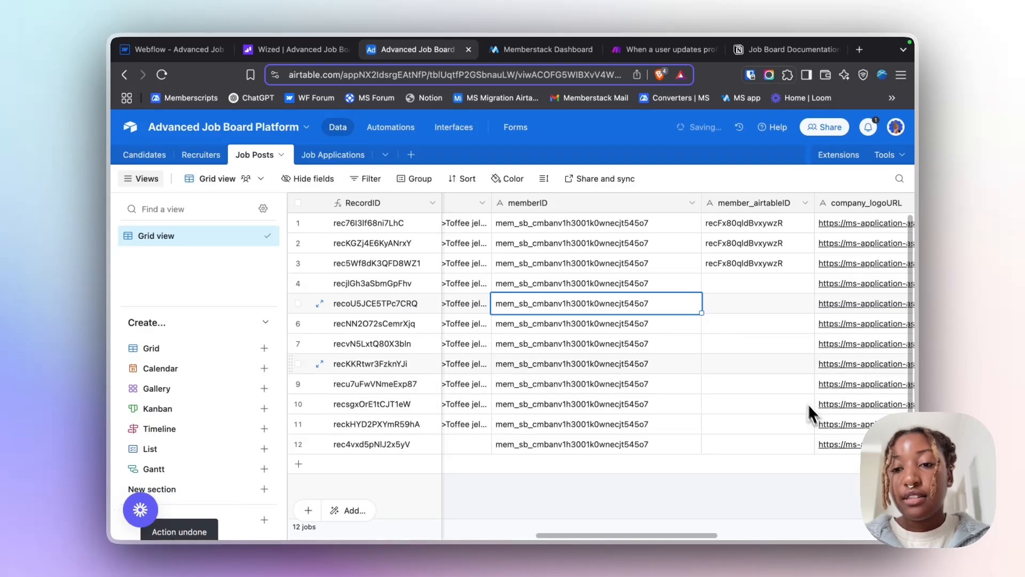
pyautogui.click(745, 287)
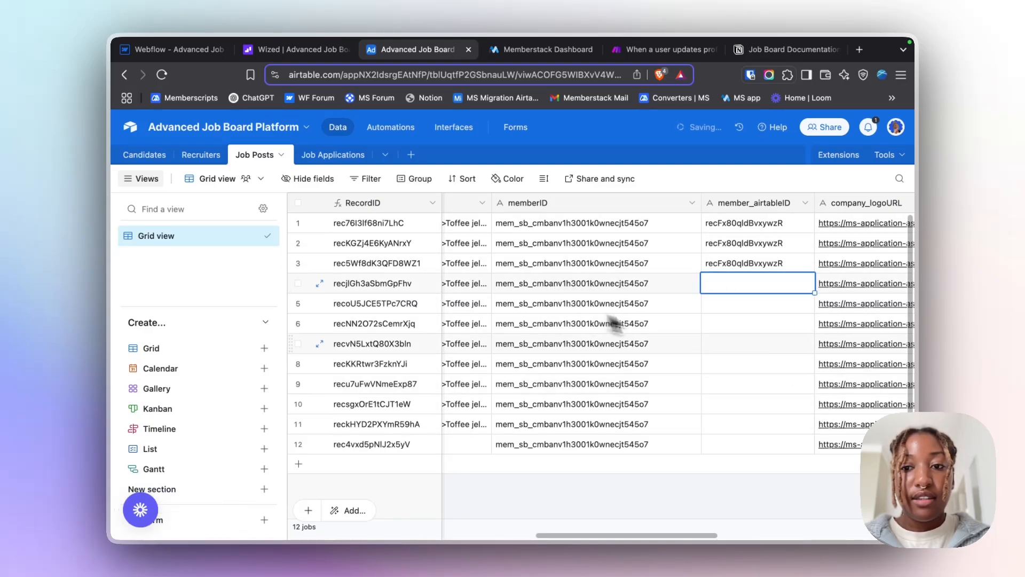
pyautogui.press('super+z')
pyautogui.click(764, 264)
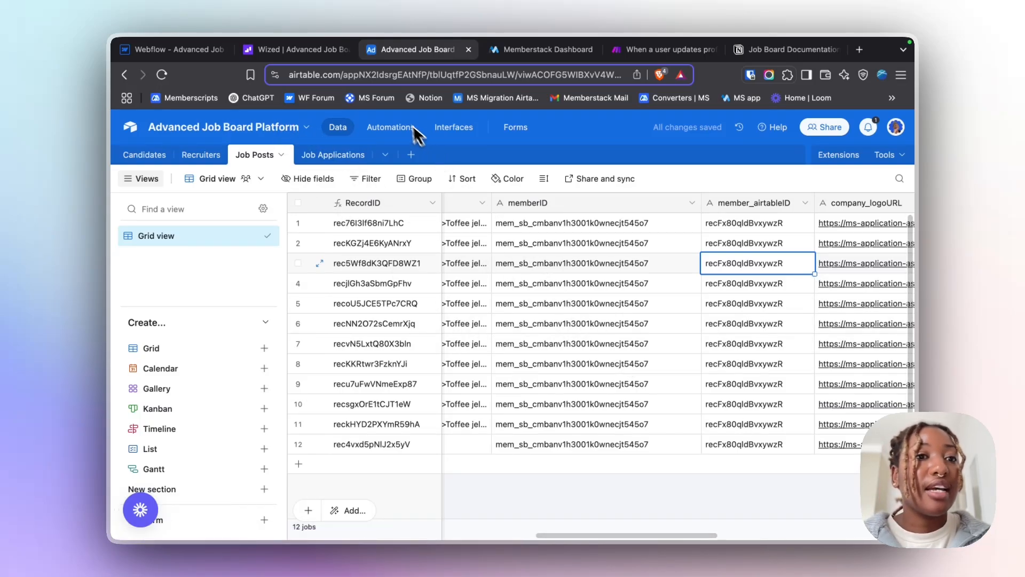
# - Return to Wized, look over the recruiter dashboard and open the Active jobs page
pyautogui.click(301, 53)
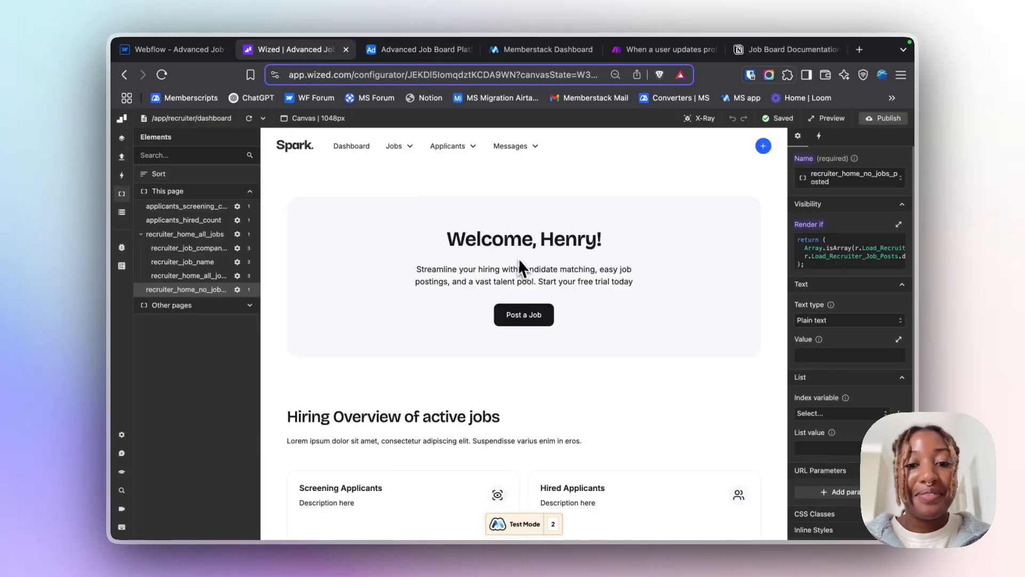
pyautogui.scroll(-6, 521, 260)
pyautogui.scroll(6, 522, 261)
pyautogui.moveTo(405, 147)
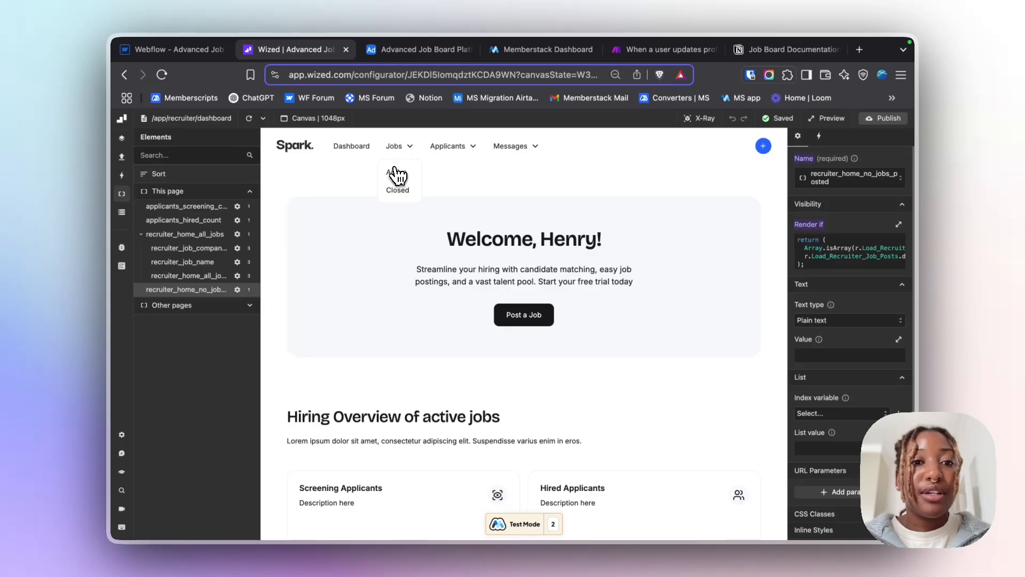
pyautogui.click(396, 173)
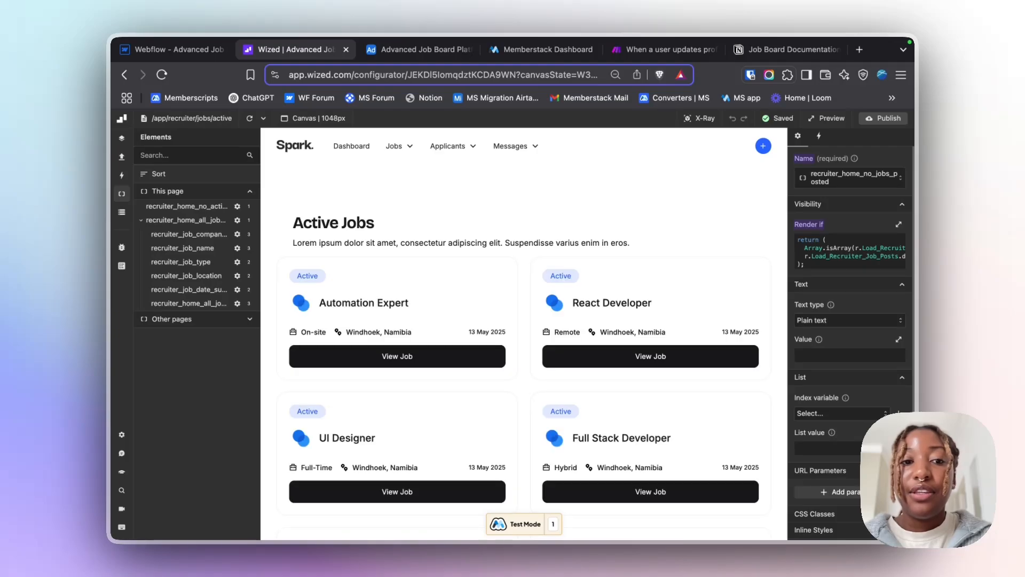
# - Review the Active Jobs listing and its recruiter_home_all_jobs_active card element
pyautogui.scroll(-8, 677, 215)
pyautogui.scroll(8, 678, 222)
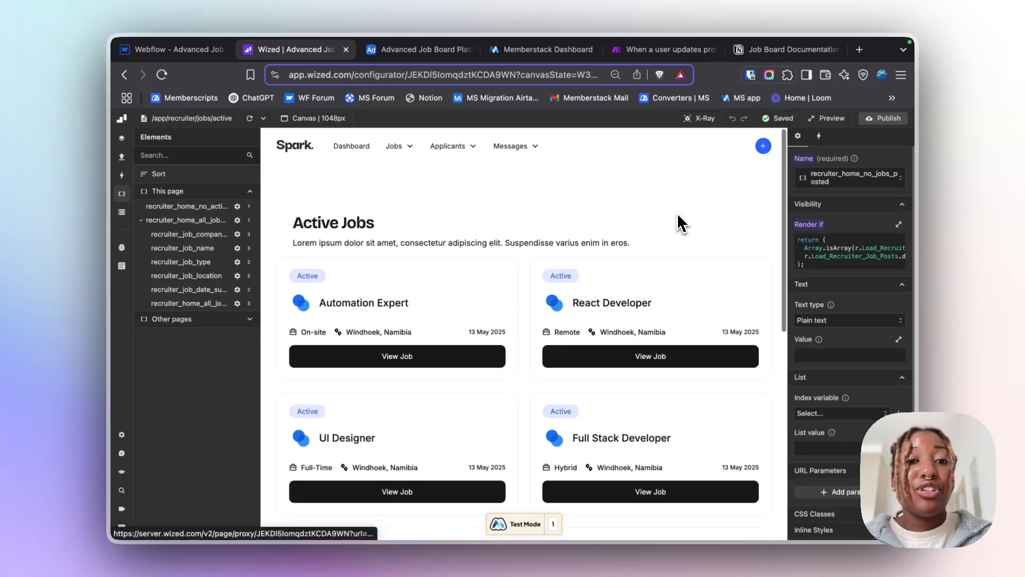
pyautogui.scroll(-8, 531, 277)
pyautogui.scroll(8, 471, 287)
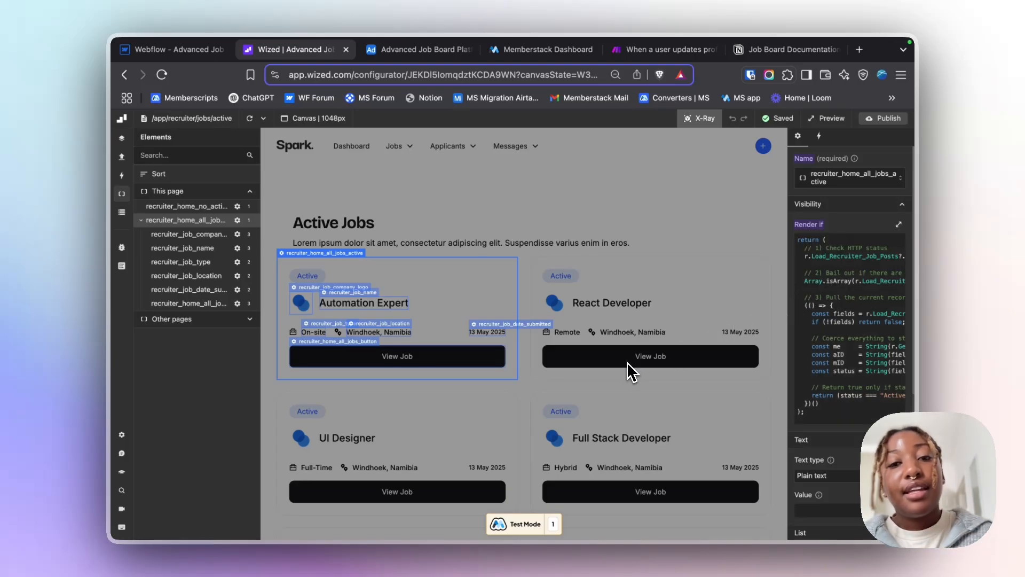
pyautogui.scroll(-5, 353, 267)
pyautogui.scroll(5, 351, 260)
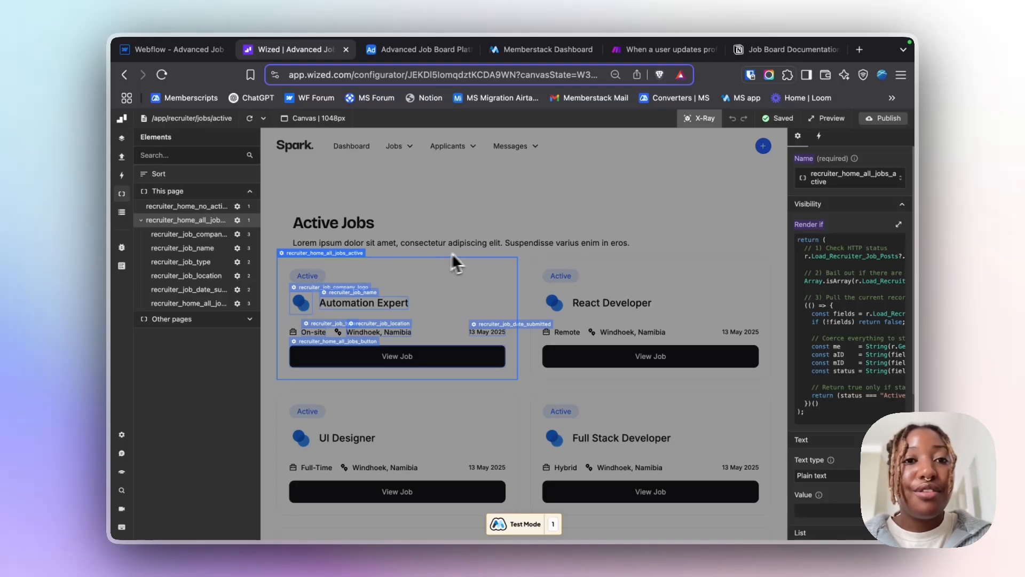
# - Check the Status values of the Job Posts table in Airtable and return to Wized
pyautogui.click(412, 53)
pyautogui.hscroll(5, 602, 280)
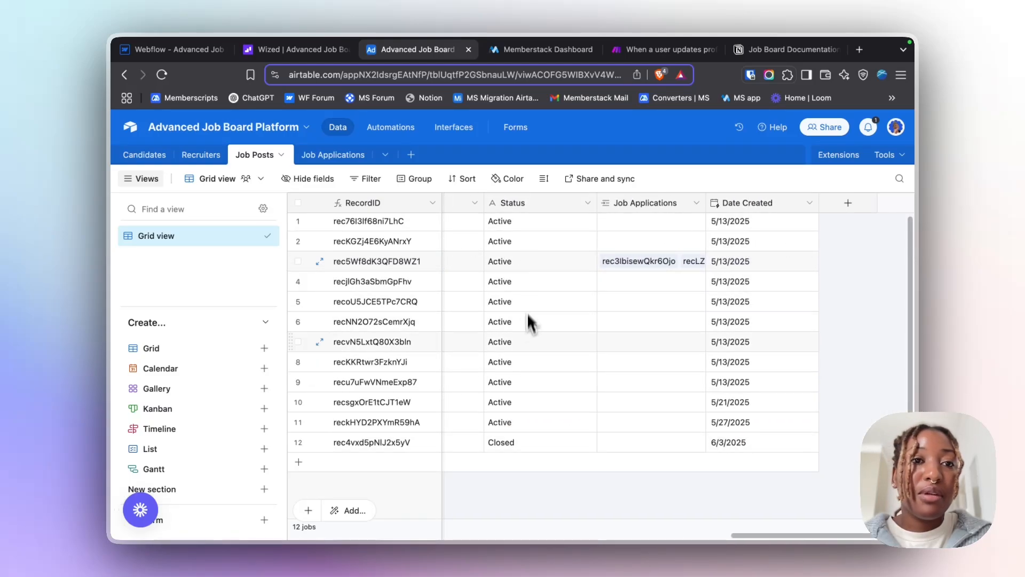
pyautogui.click(300, 56)
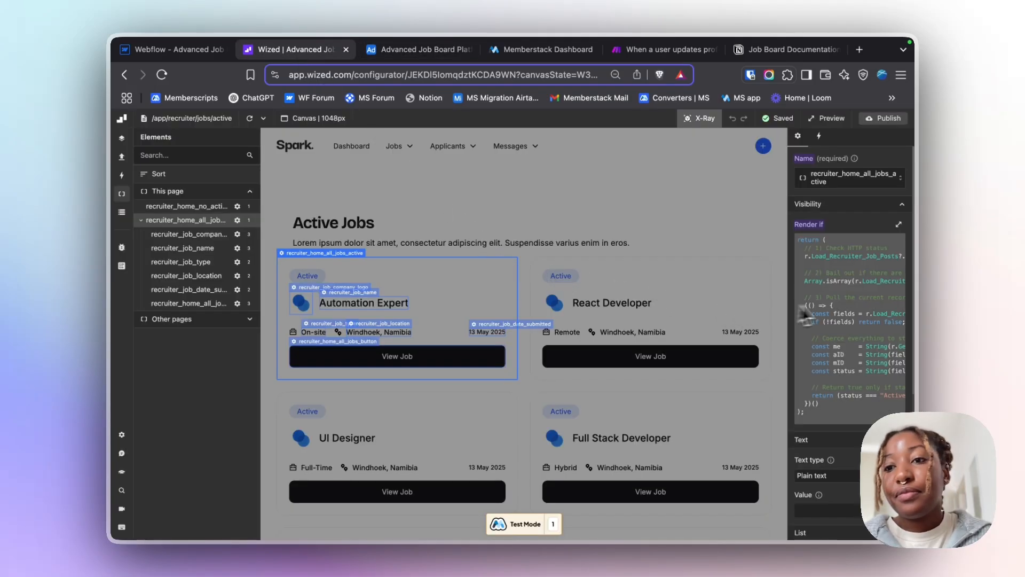
# - Open the Render if function of recruiter_home_all_jobs_active and view the Load_Recruiter_Job_Posts request in the Data Store
pyautogui.scroll(-5, 845, 230)
pyautogui.scroll(4, 844, 230)
pyautogui.click(846, 235)
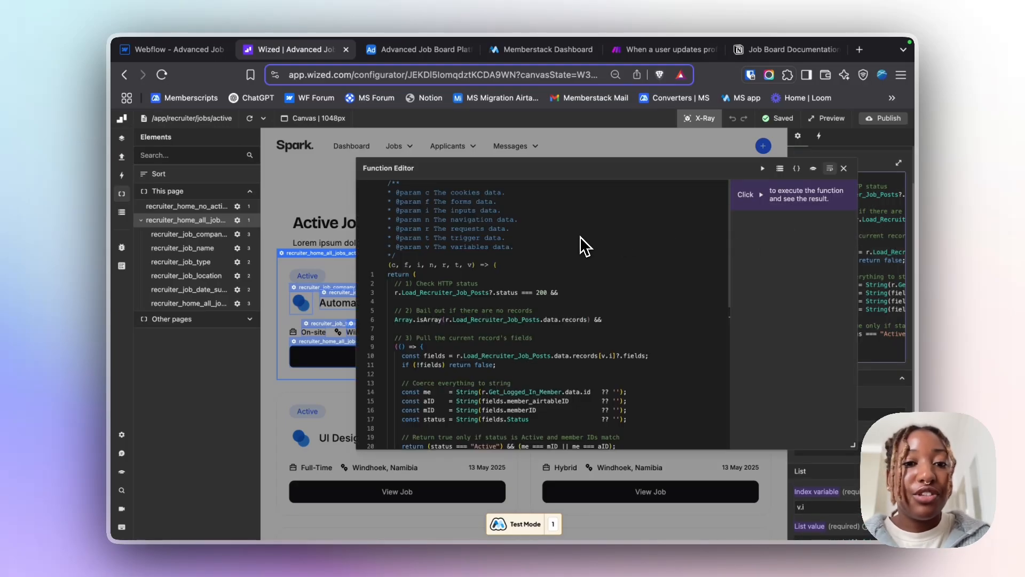
pyautogui.click(125, 212)
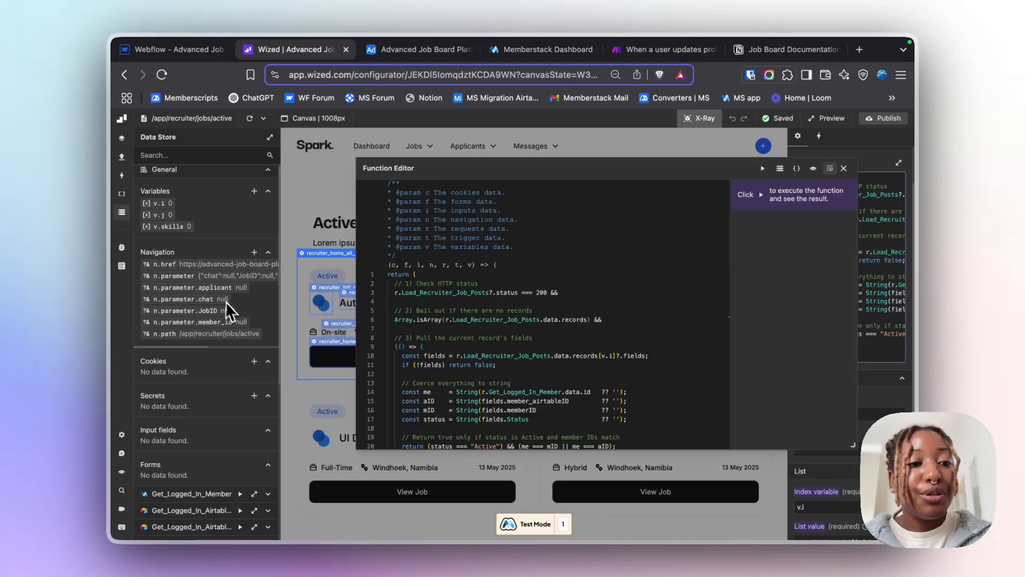
pyautogui.scroll(-10, 225, 303)
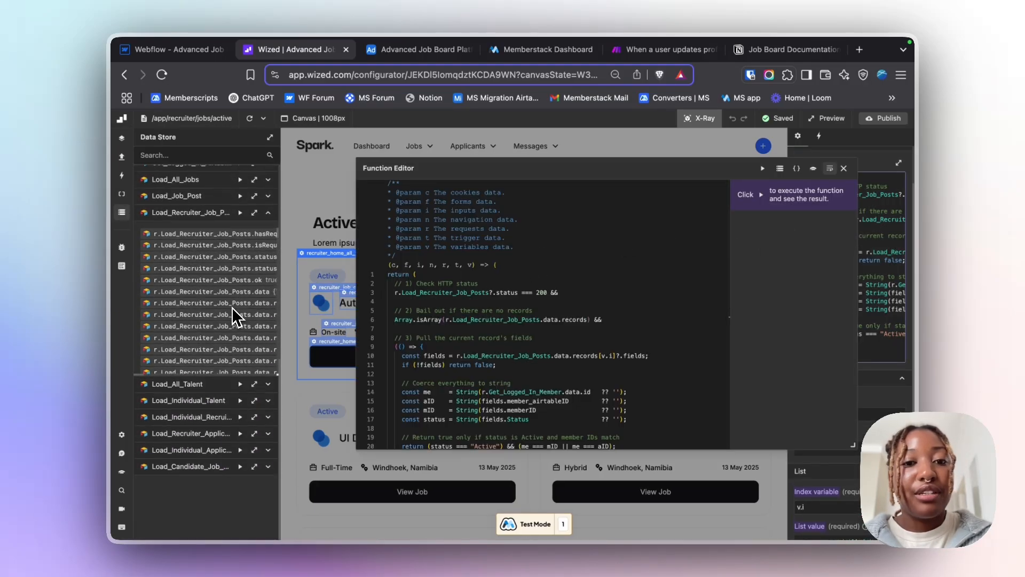
# - Review the function's HTTP status check, logged-in member, memberID and Status fields, and Active return condition, and close the editor
pyautogui.click(528, 292)
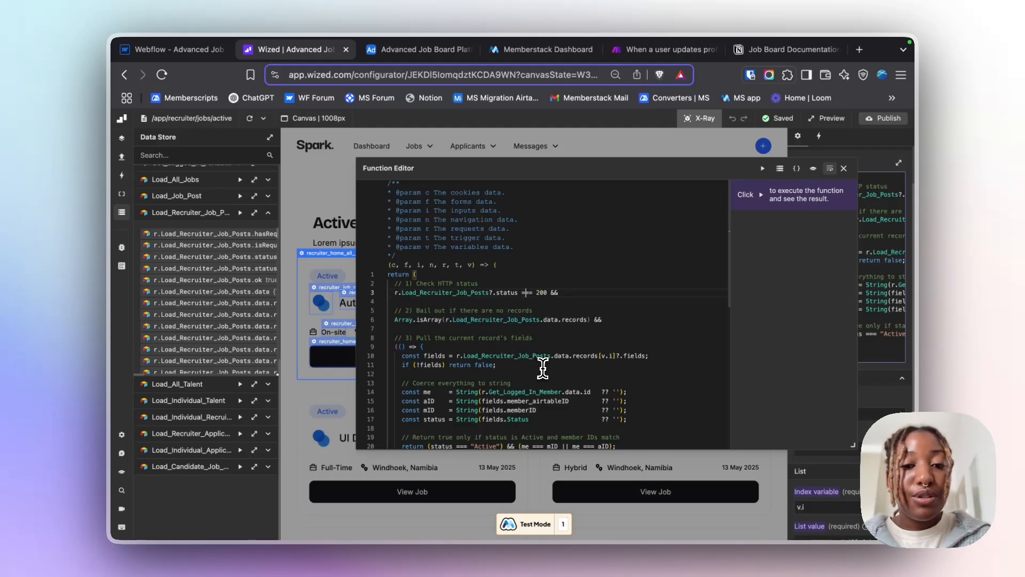
pyautogui.scroll(-3, 551, 320)
pyautogui.click(556, 265)
pyautogui.doubleClick(557, 265)
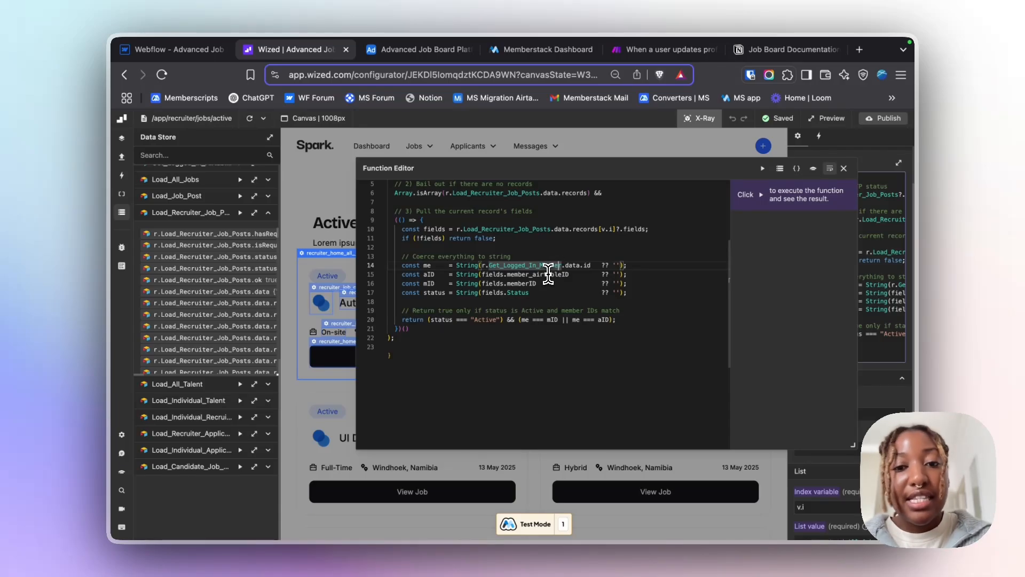
pyautogui.doubleClick(531, 283)
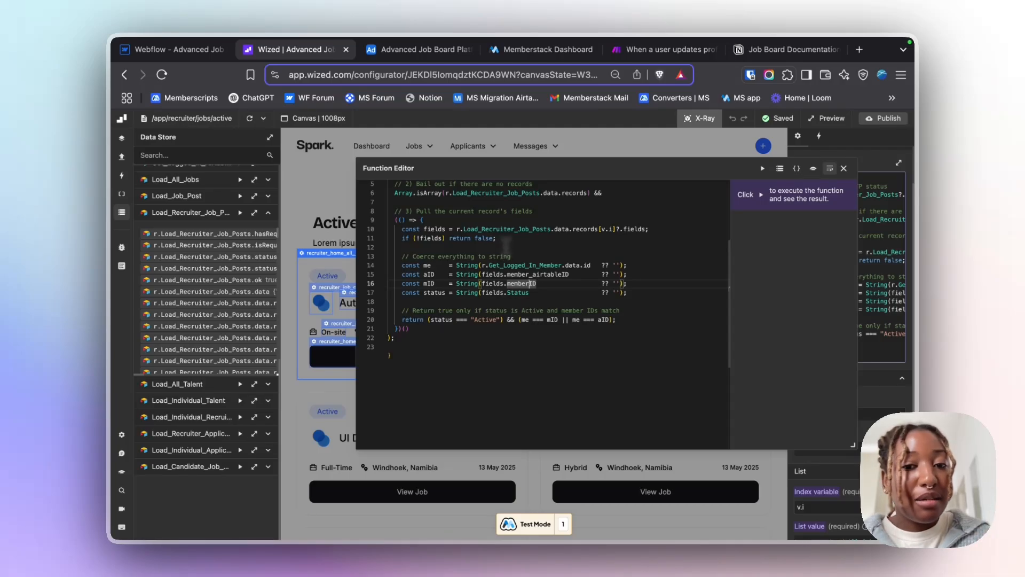
pyautogui.doubleClick(512, 292)
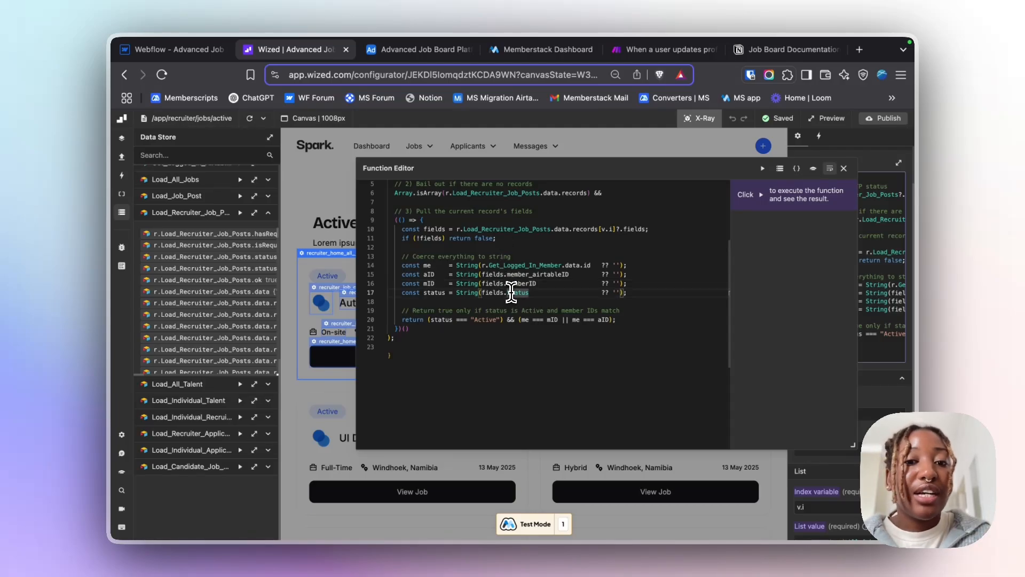
pyautogui.click(489, 319)
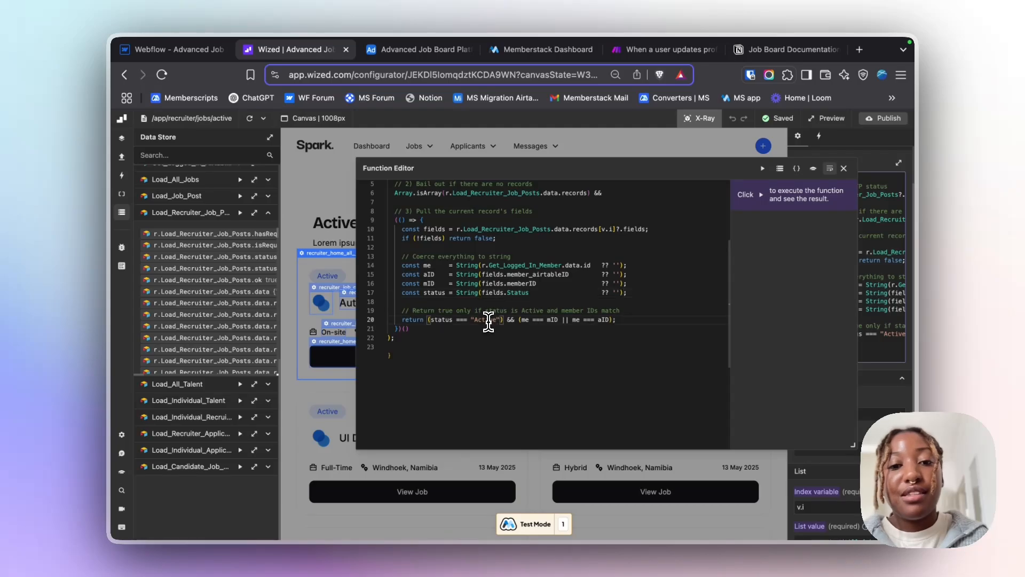
pyautogui.click(844, 168)
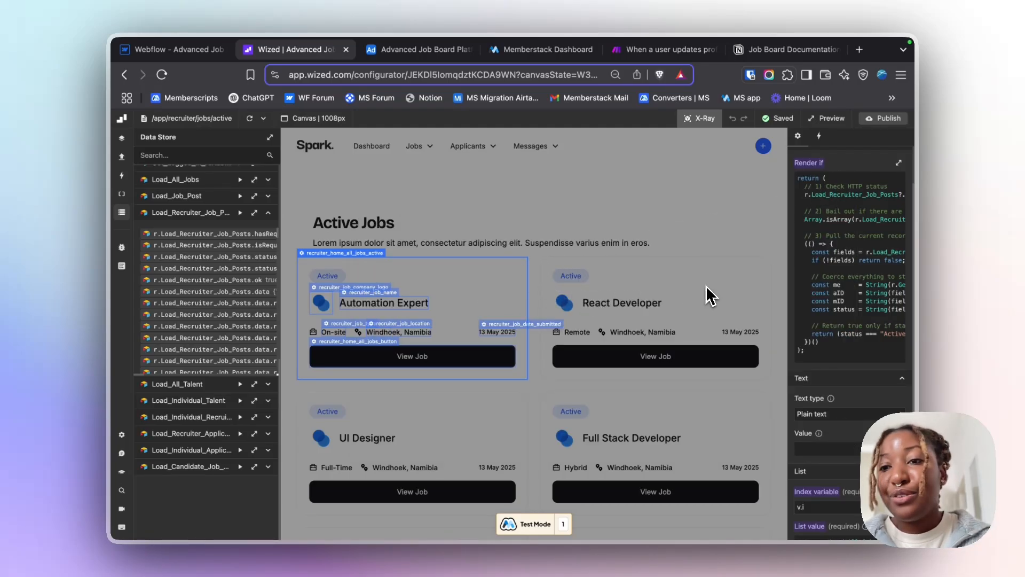
# - Change the List value of recruiter_home_all_jobs_active to use the Load_Recruiter_Job_Posts request
pyautogui.scroll(-3, 864, 366)
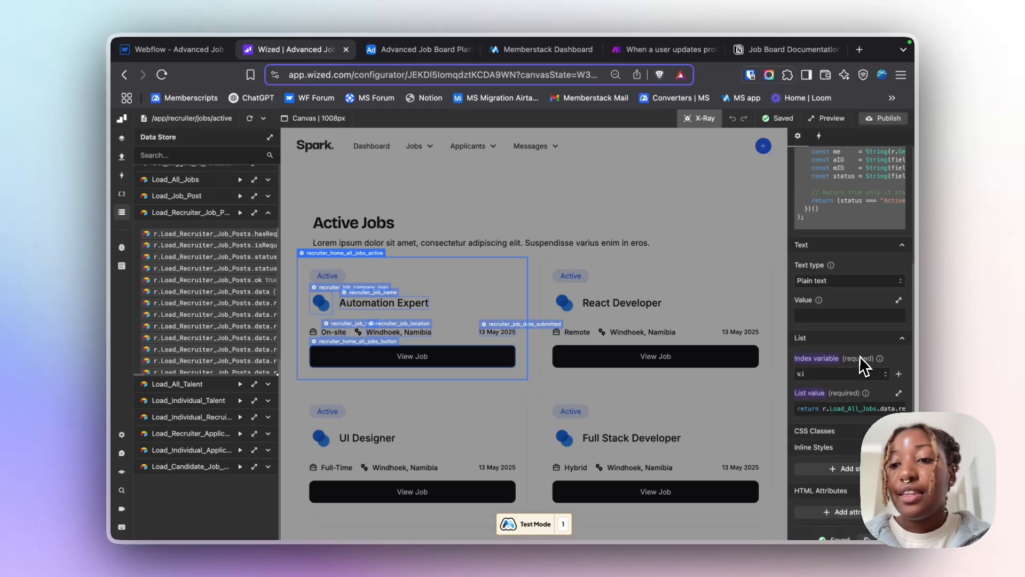
pyautogui.click(844, 168)
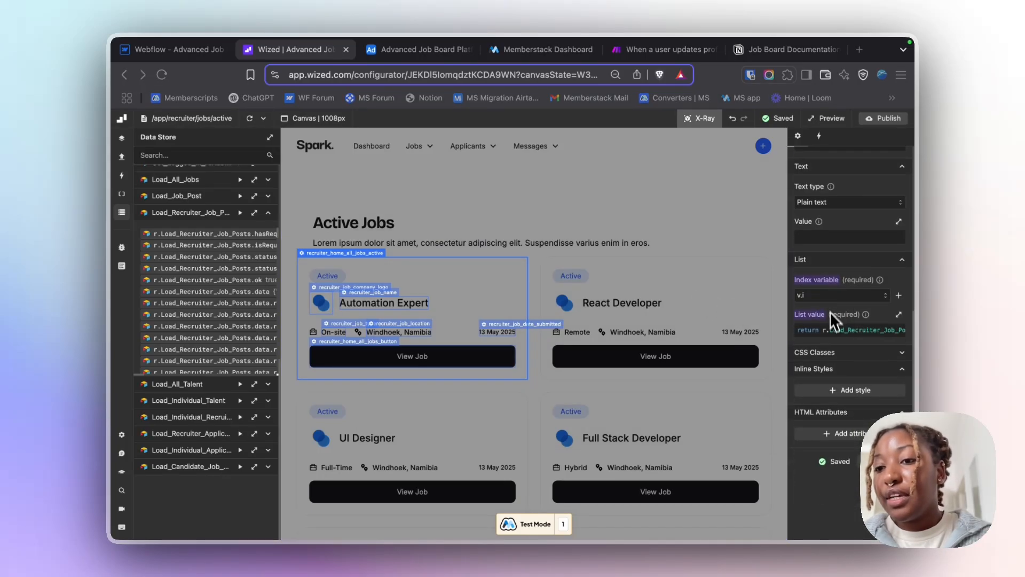
# - Run the List value function of recruiter_home_all_jobs_active, look through the returned job post records and close the editor
pyautogui.click(839, 332)
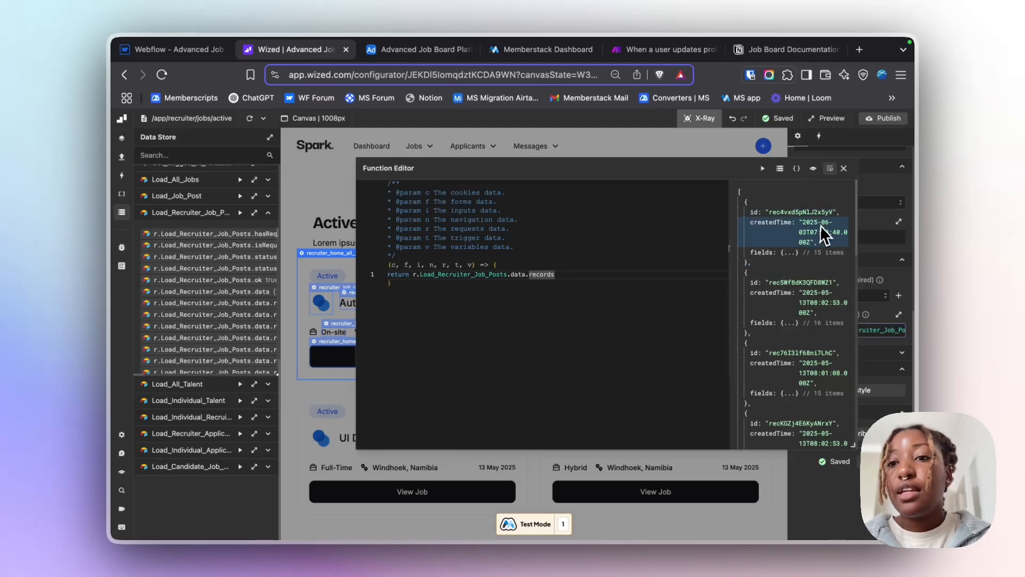
pyautogui.scroll(-2, 790, 267)
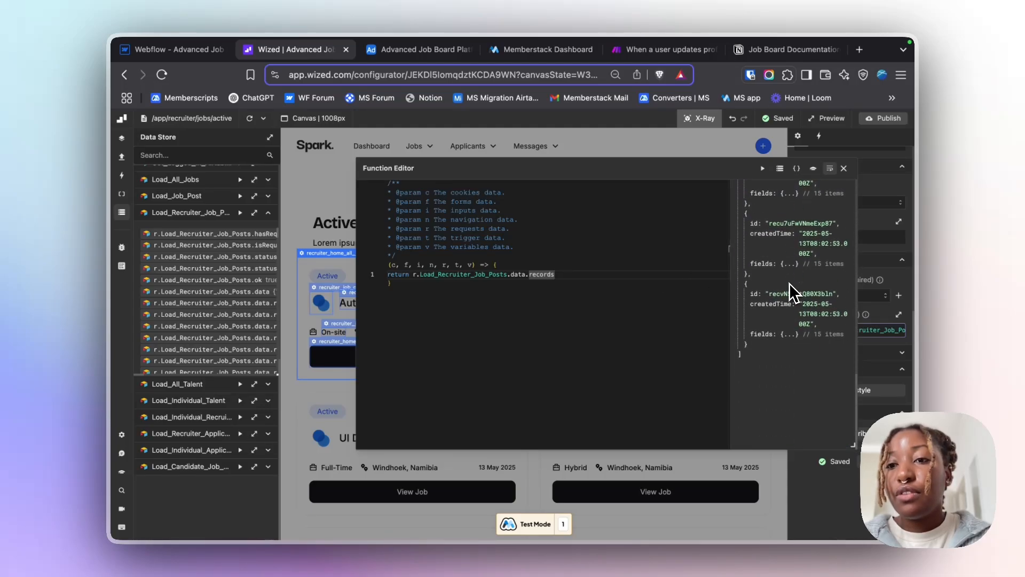
pyautogui.click(844, 168)
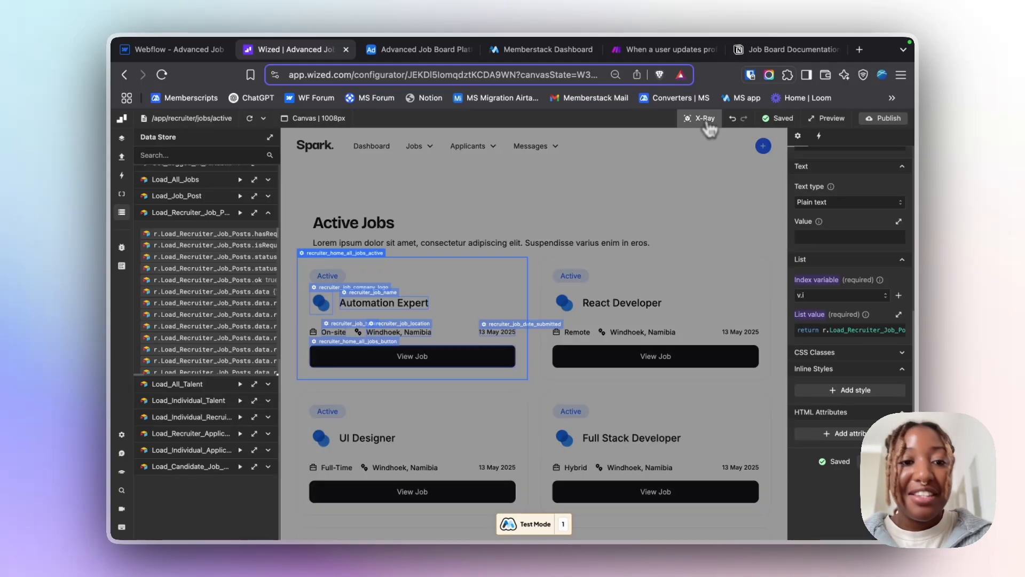
# - Inspect the src attribute of recruiter_job_company_logo, reviewing the v.i index and company_logoURL field in its value function
pyautogui.click(331, 292)
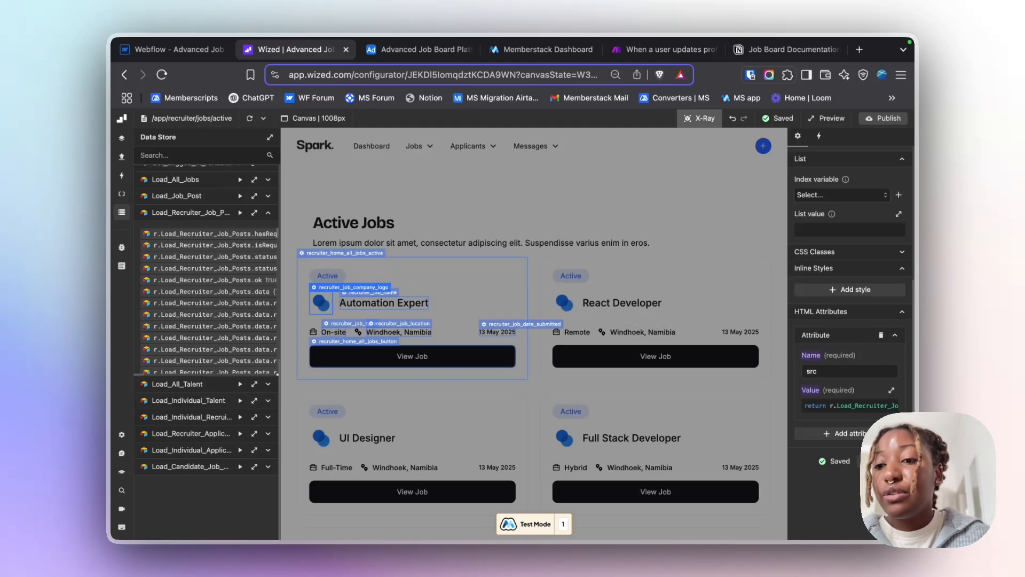
pyautogui.click(833, 369)
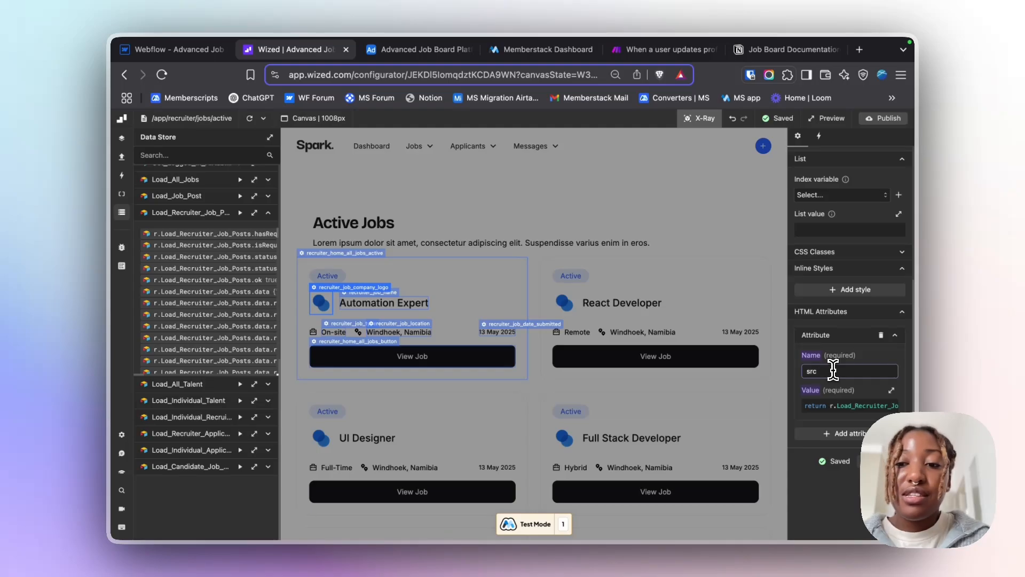
pyautogui.click(850, 406)
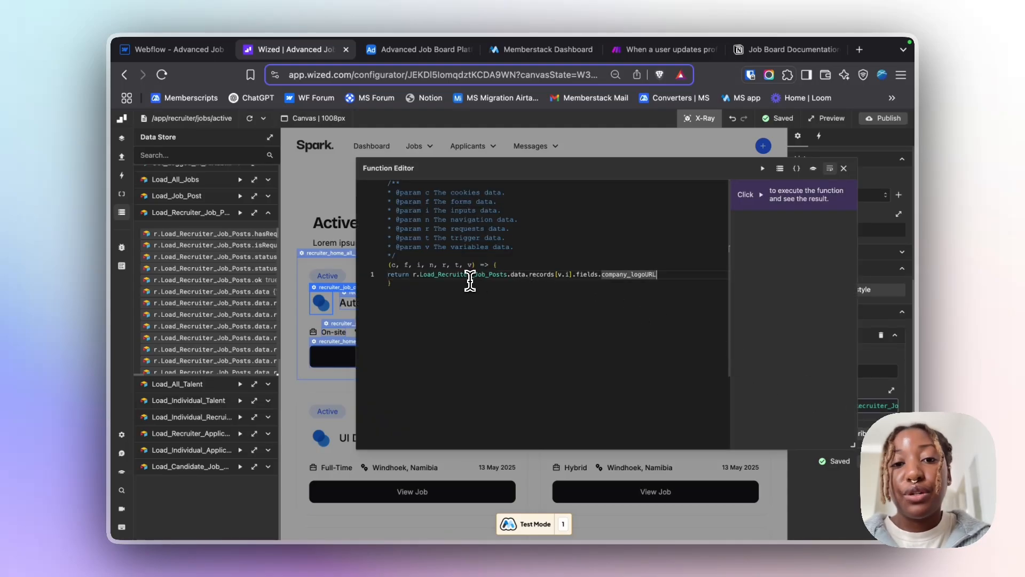
pyautogui.click(570, 274)
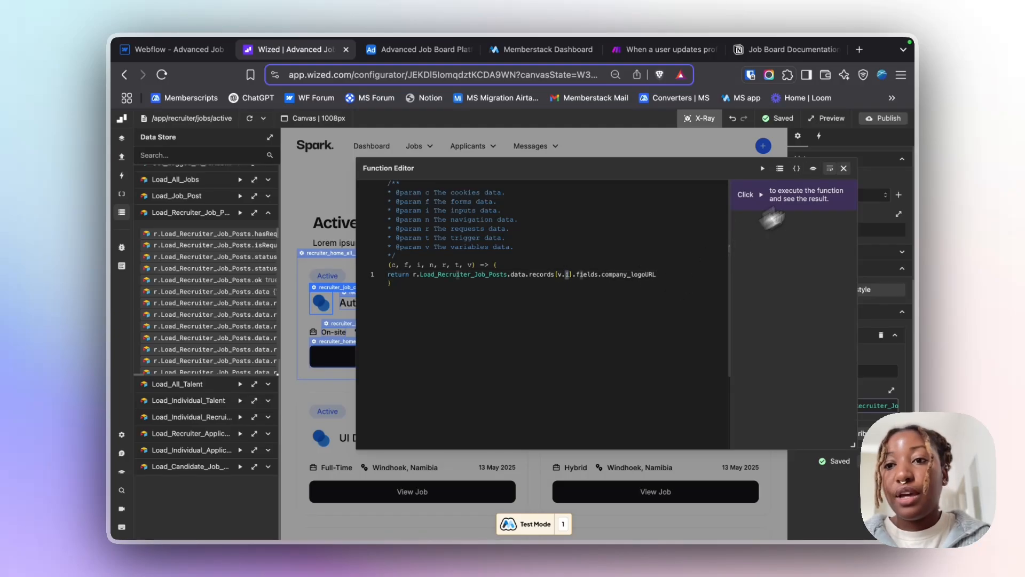
pyautogui.click(844, 169)
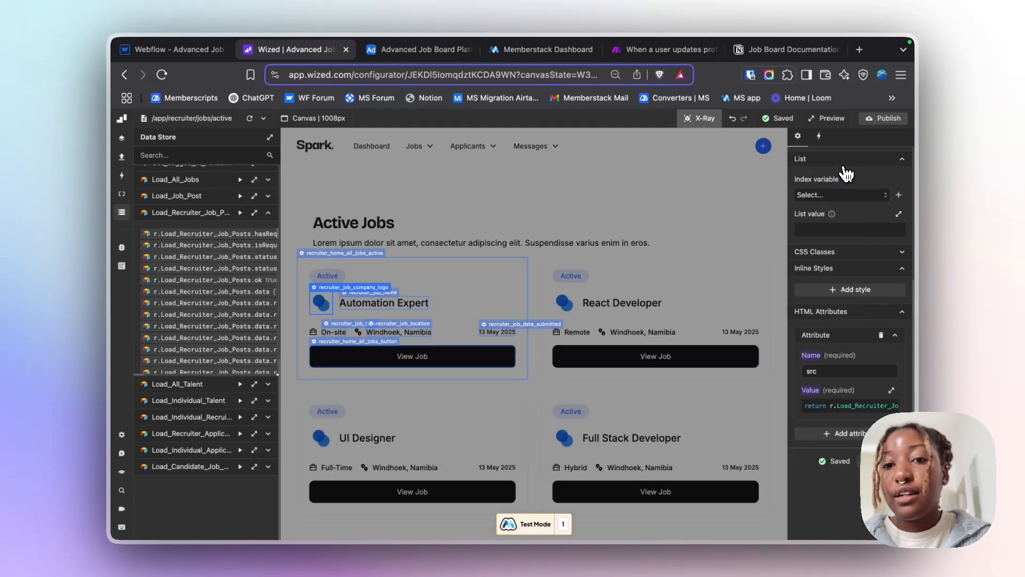
# - View the text value function of recruiter_job_name on the job card and close the editor
pyautogui.click(374, 302)
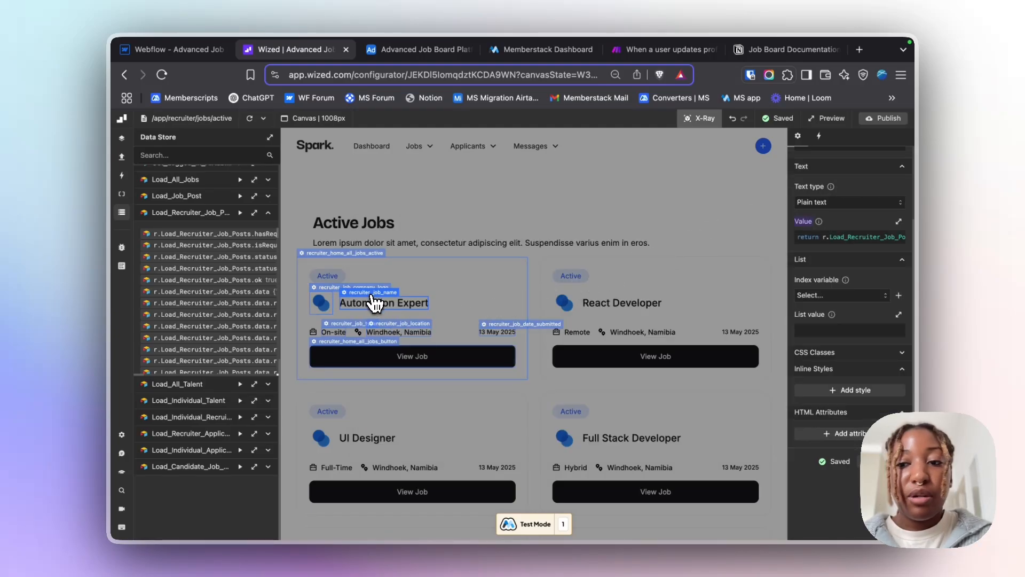
pyautogui.click(856, 242)
pyautogui.click(843, 168)
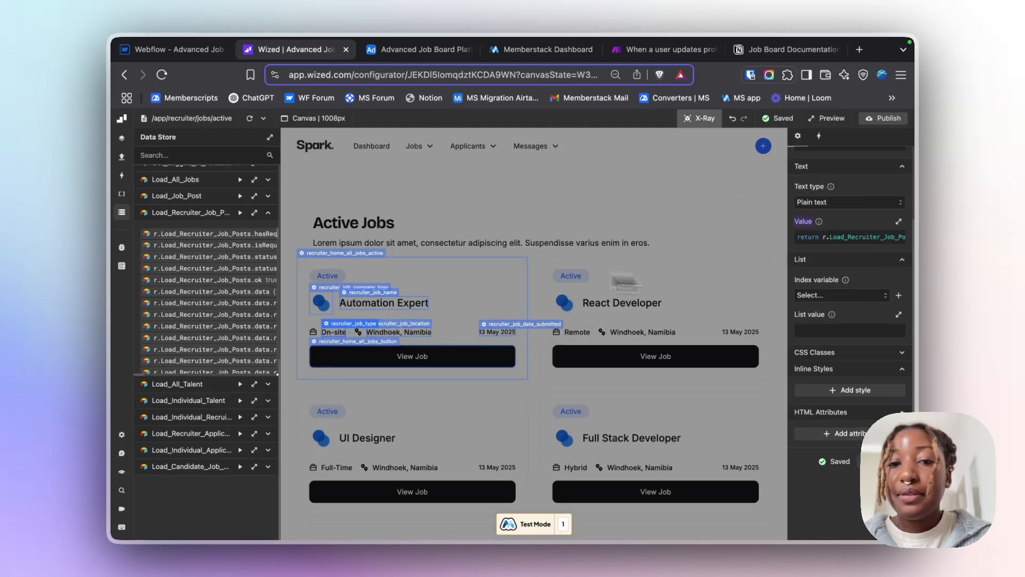
# - Review and run the text value function of recruiter_job_date_submitted, which formats date_created, and close the editor
pyautogui.click(514, 331)
pyautogui.click(840, 266)
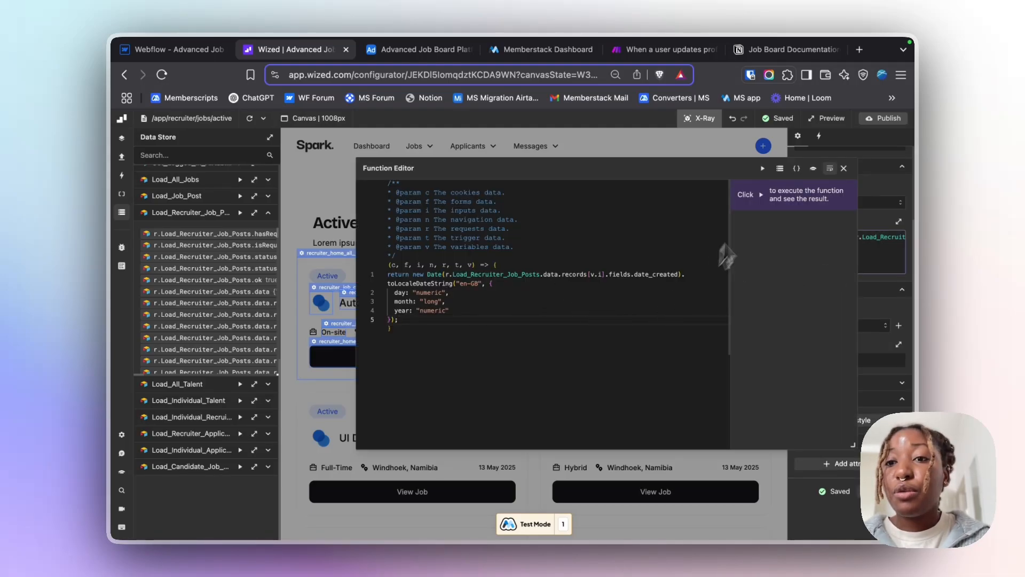
pyautogui.click(763, 169)
pyautogui.click(844, 168)
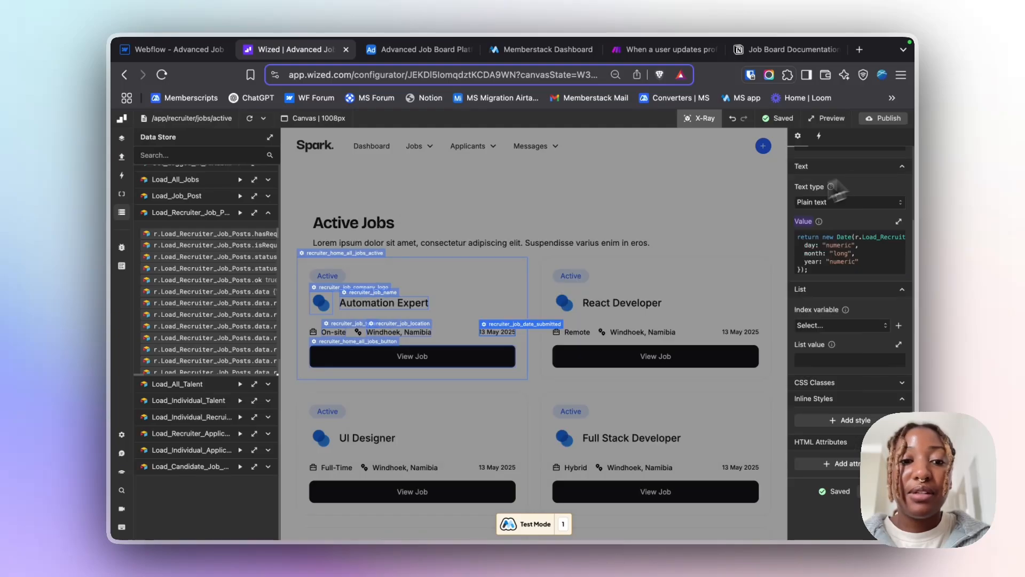
# - Inspect the JobID URL parameter of the first View Job button, run its value function and close the editor
pyautogui.click(375, 348)
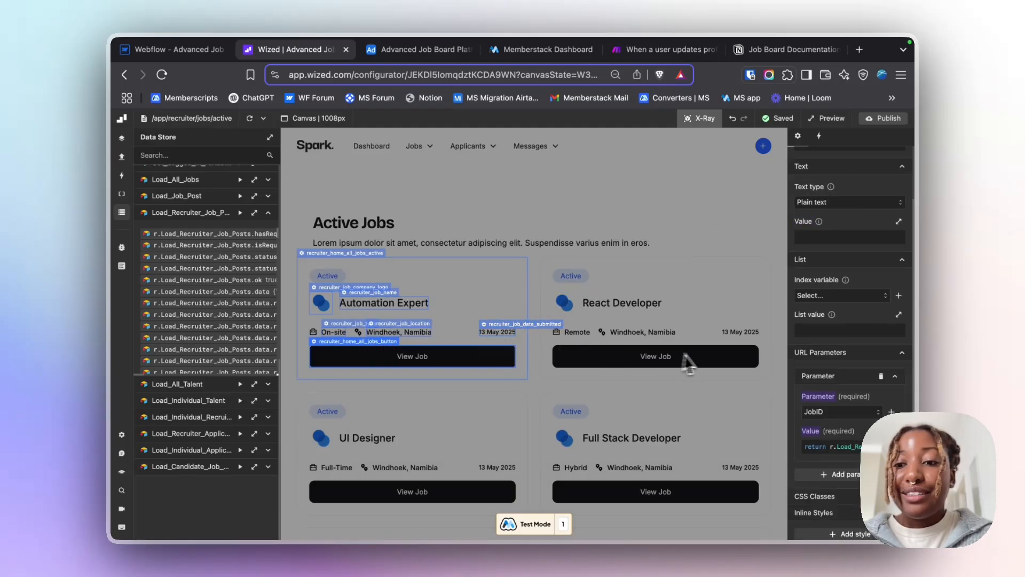
pyautogui.scroll(-5, 869, 347)
pyautogui.scroll(3, 865, 353)
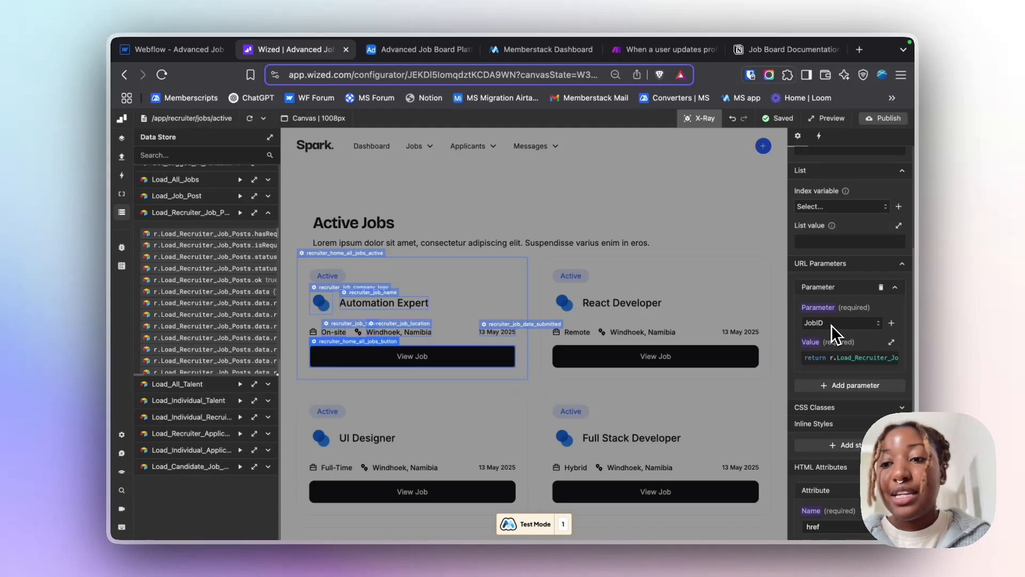
pyautogui.click(839, 360)
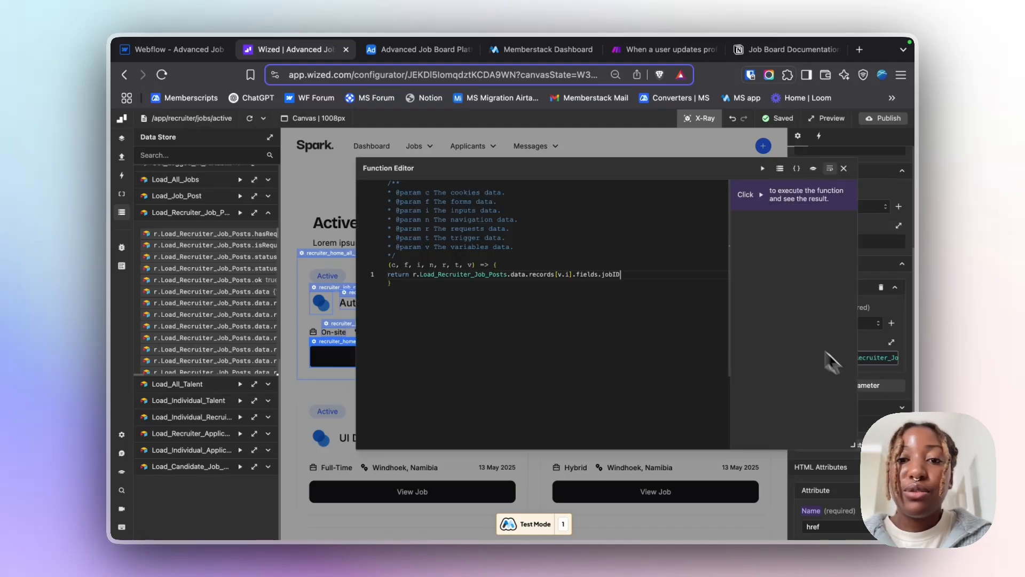
pyautogui.click(764, 169)
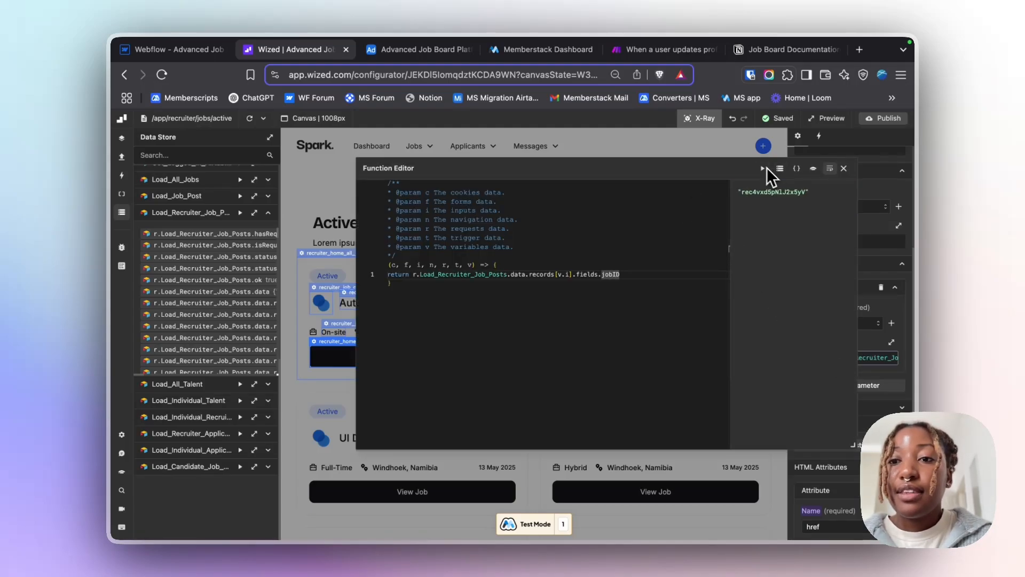
pyautogui.click(845, 169)
# - Check the View Job button's href attribute function for the /job-post-details/ link and close the editor
pyautogui.scroll(-3, 874, 299)
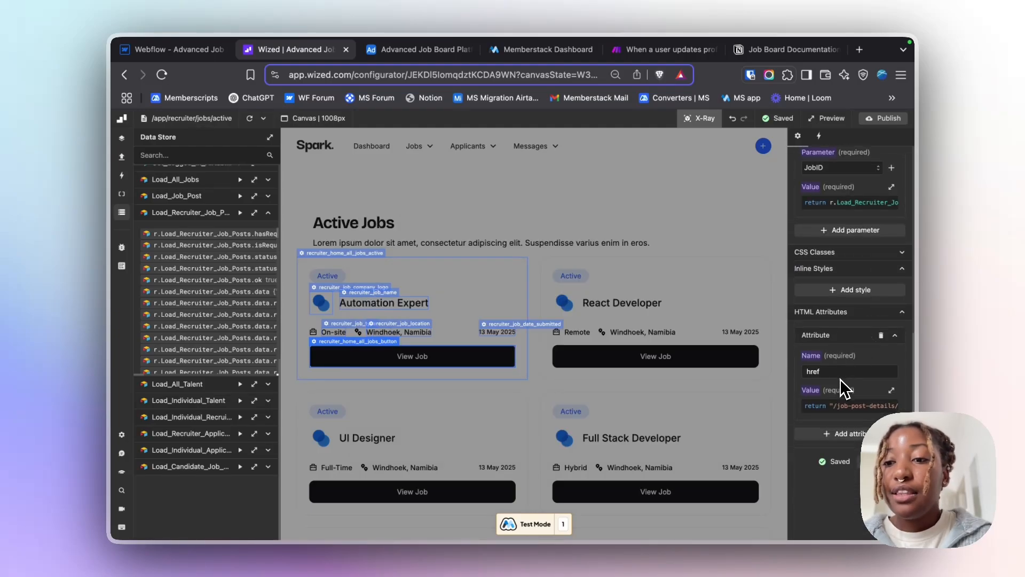
pyautogui.click(846, 406)
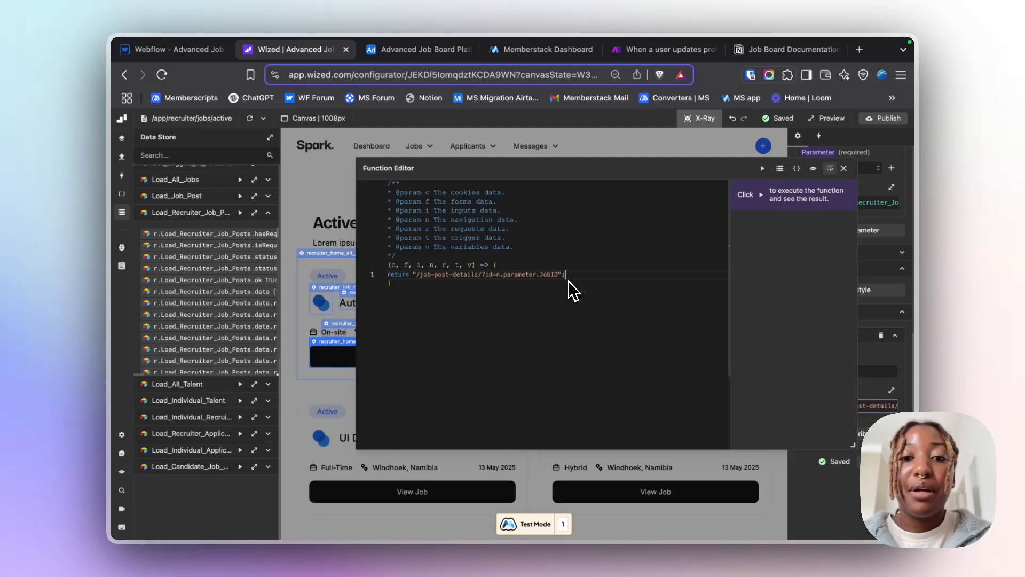
pyautogui.click(843, 168)
# - Browse the active job cards, turn off X-Ray and open the Render if function of recruiter_home_no_active_jobs_posted
pyautogui.scroll(-3, 620, 275)
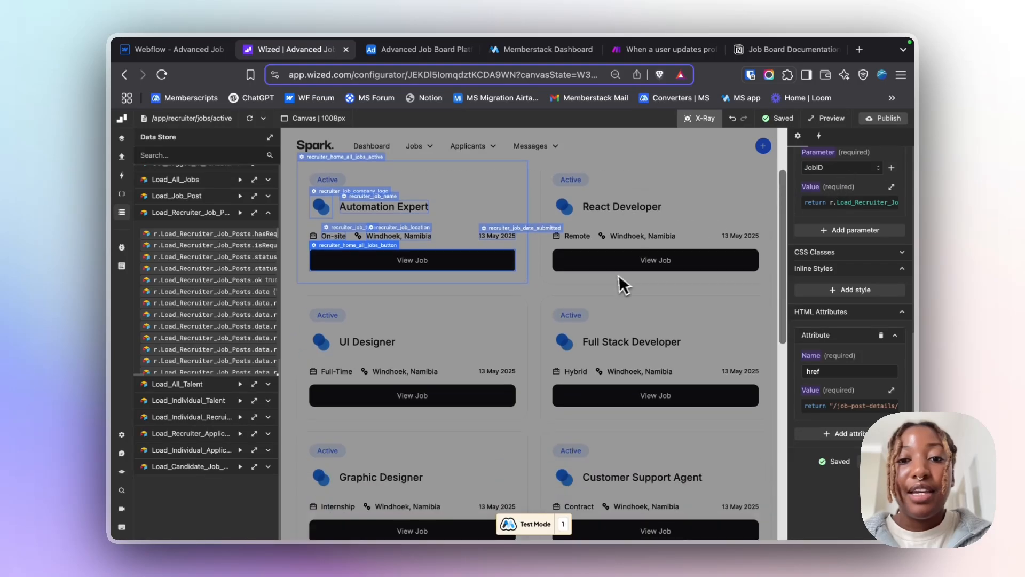
pyautogui.scroll(-5, 618, 277)
pyautogui.scroll(6, 614, 278)
pyautogui.scroll(-9, 614, 277)
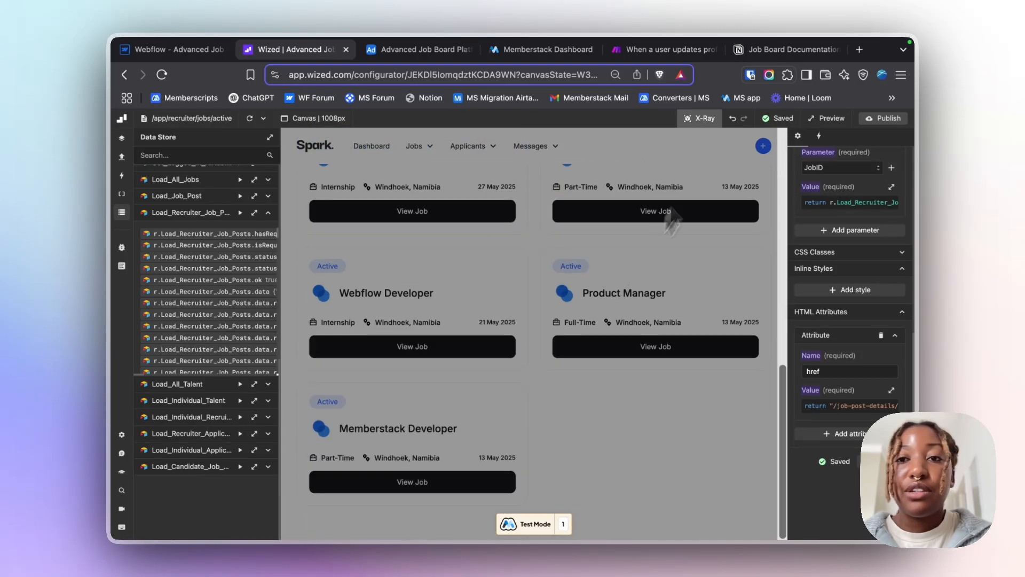
pyautogui.click(698, 118)
pyautogui.click(123, 193)
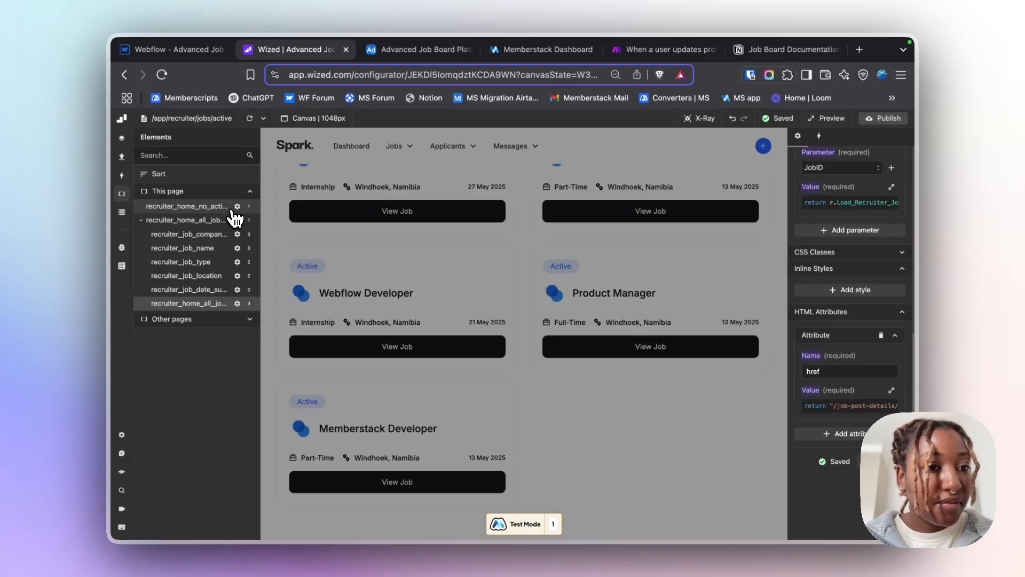
pyautogui.click(236, 207)
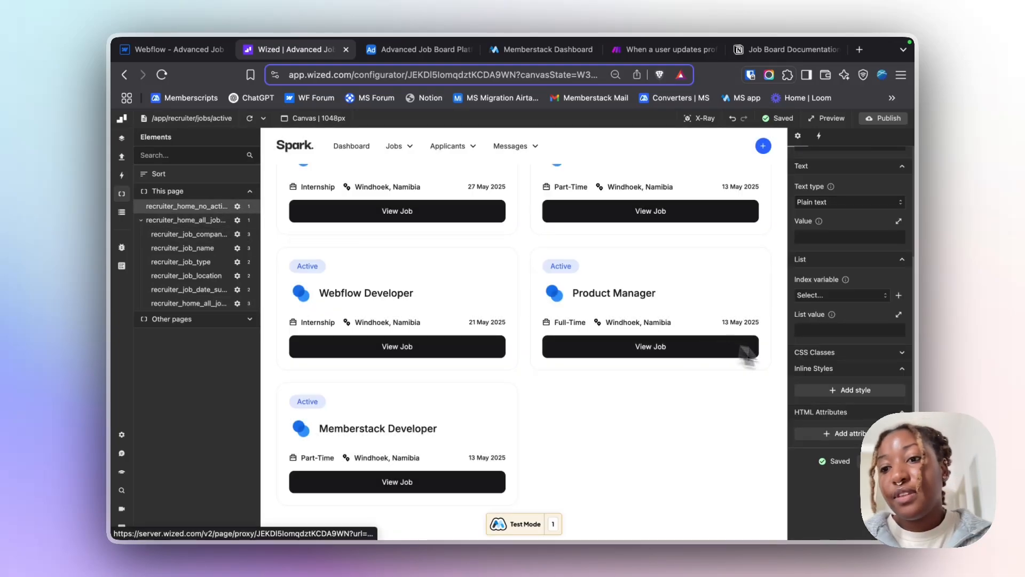
pyautogui.scroll(5, 836, 342)
pyautogui.click(845, 286)
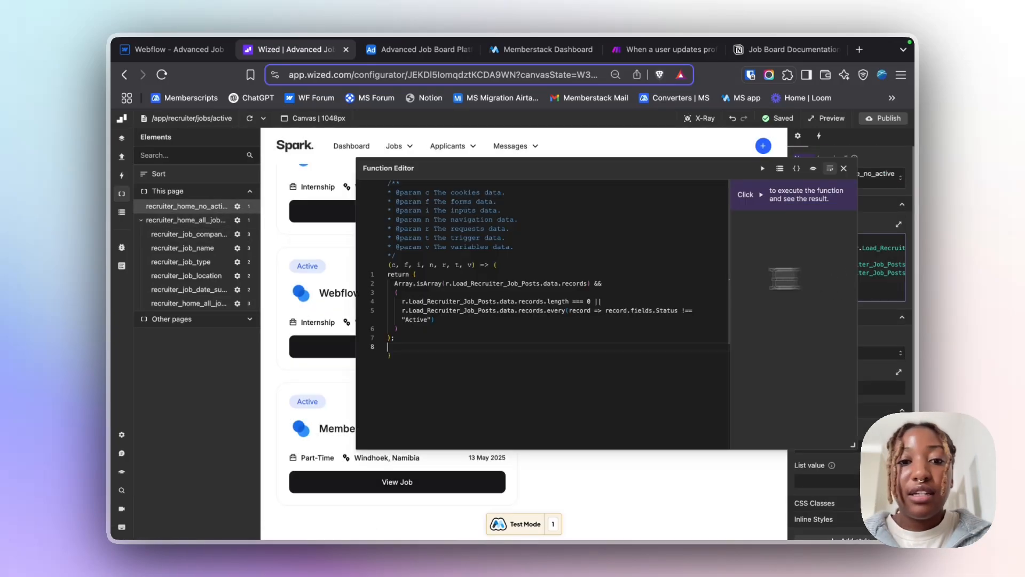
# - Review the function's Load_Recruiter_Job_Posts array check and its not-Active Status condition, and close the editor
pyautogui.click(454, 280)
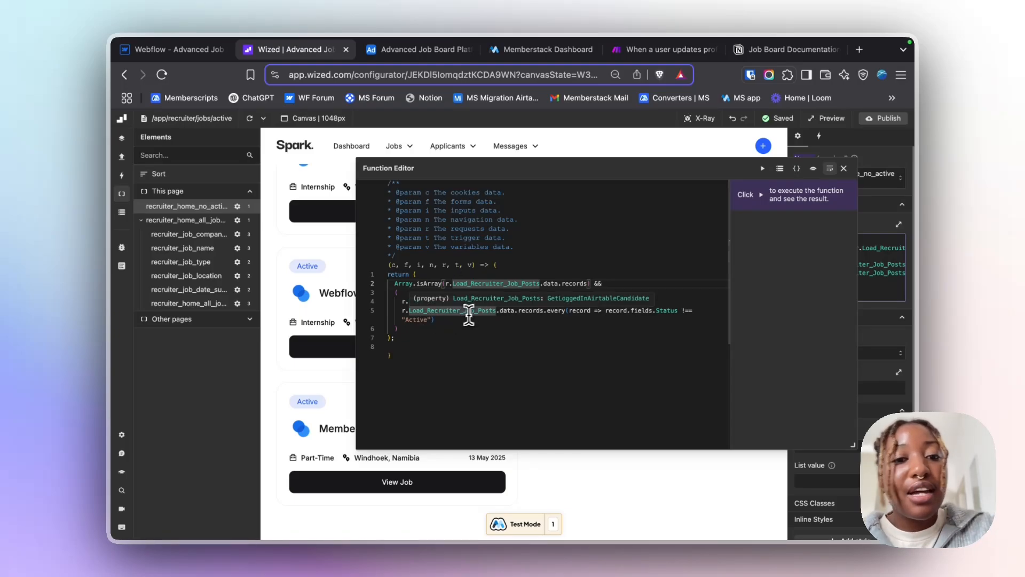
pyautogui.moveTo(406, 320); pyautogui.dragTo(424, 320)
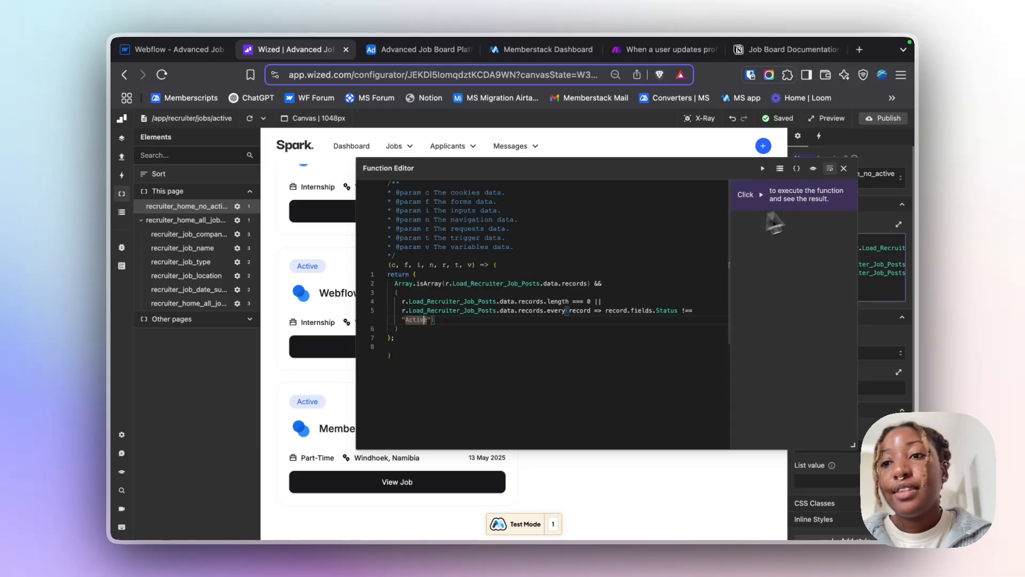
pyautogui.click(844, 169)
# - Open the Closed jobs page from the site's Jobs navigation in the canvas
pyautogui.scroll(10, 591, 230)
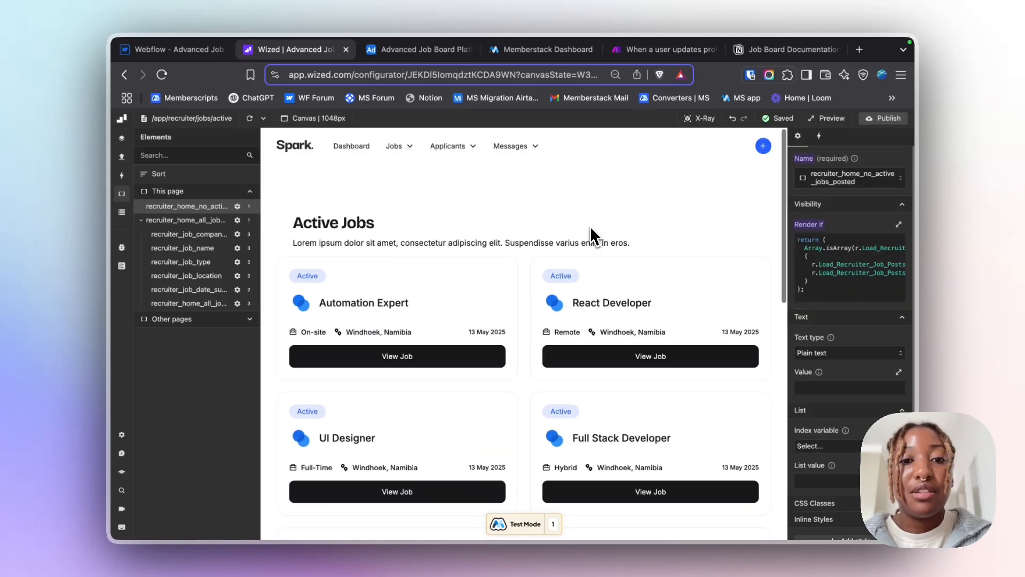
pyautogui.click(406, 147)
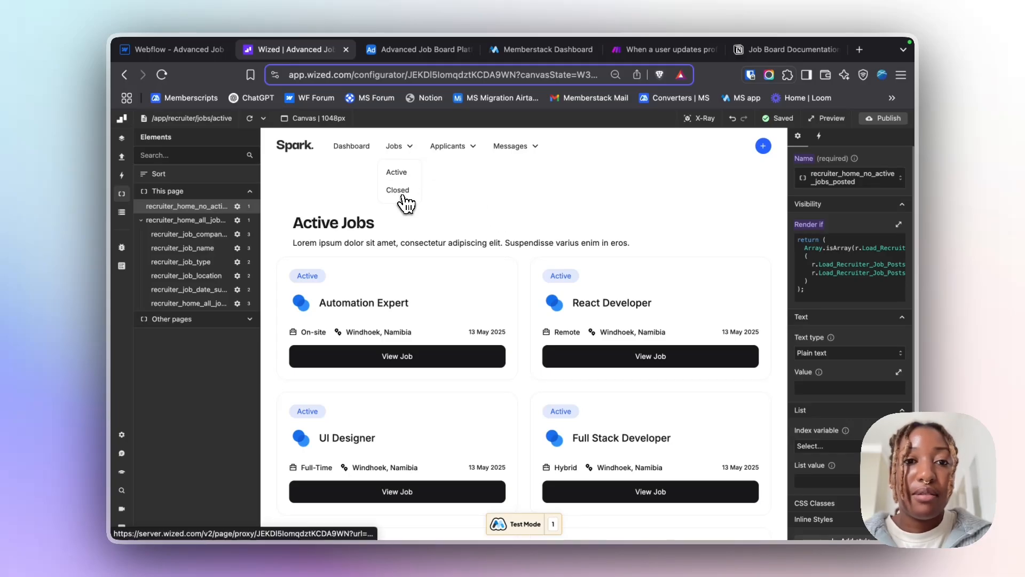
pyautogui.click(398, 190)
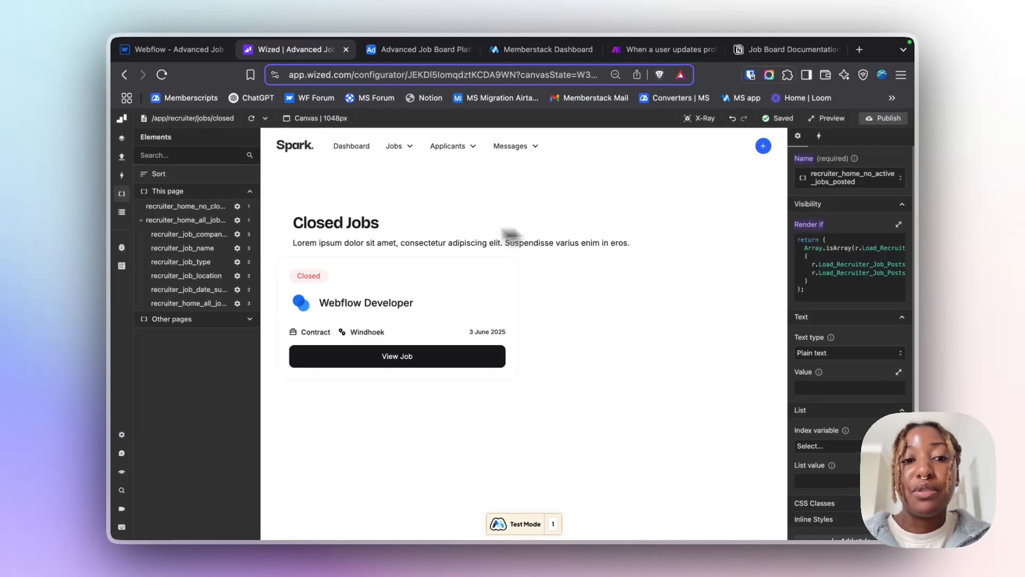
# - Switch to Airtable, check the Closed entry in the Job Posts table's Status column and return to Wized
pyautogui.click(414, 49)
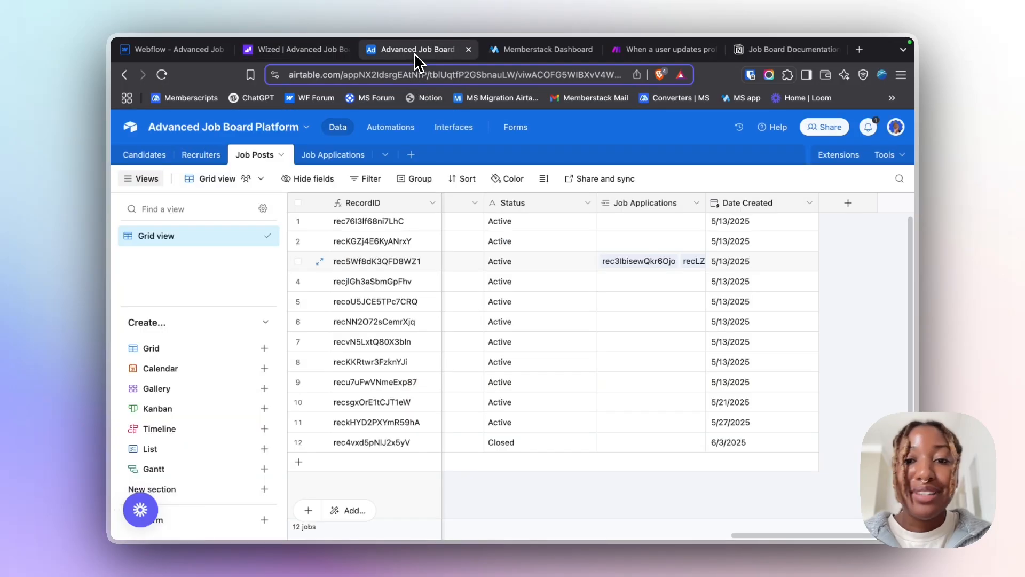
pyautogui.click(512, 443)
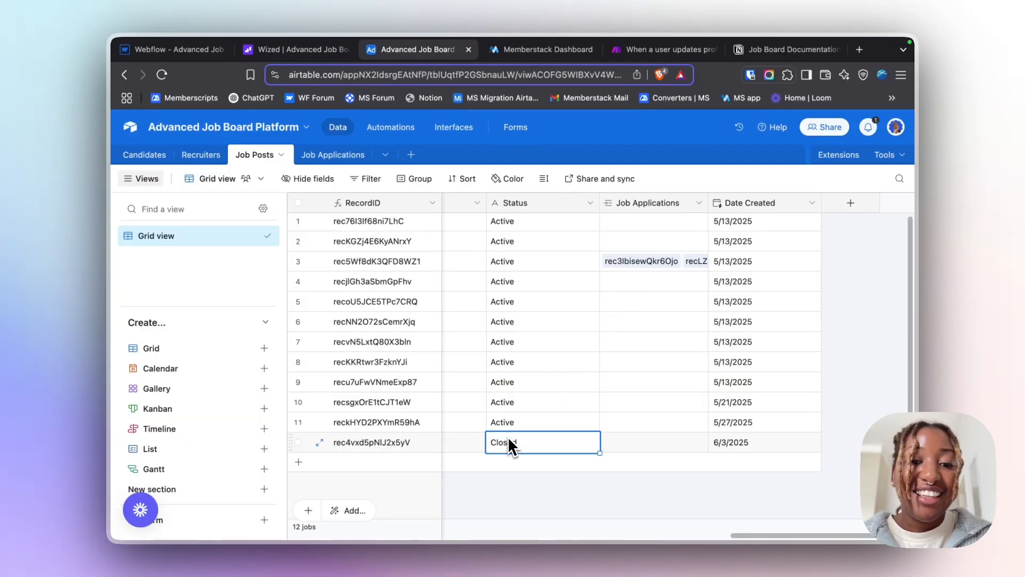
pyautogui.click(280, 50)
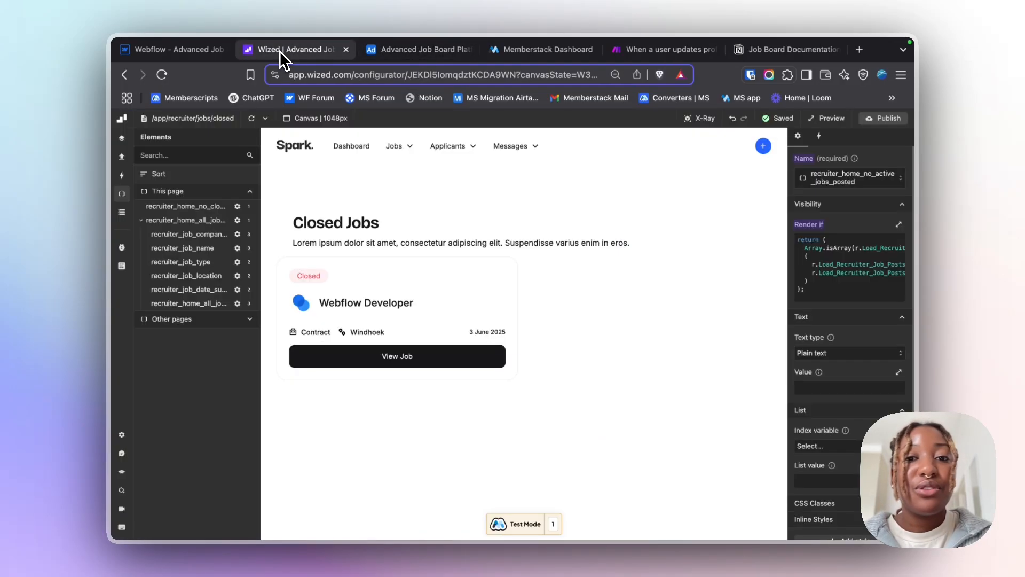
# - Turn on X-Ray, open the Render if function of recruiter_home_all_jobs_closed and review its Load_Recruiter_Job_Posts status 200 check
pyautogui.click(705, 119)
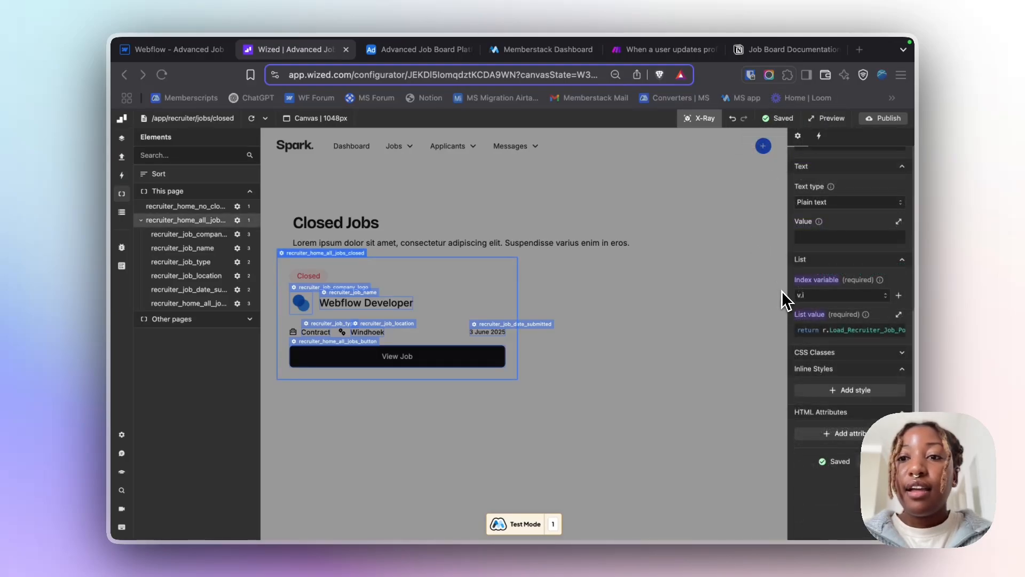
pyautogui.scroll(5, 847, 301)
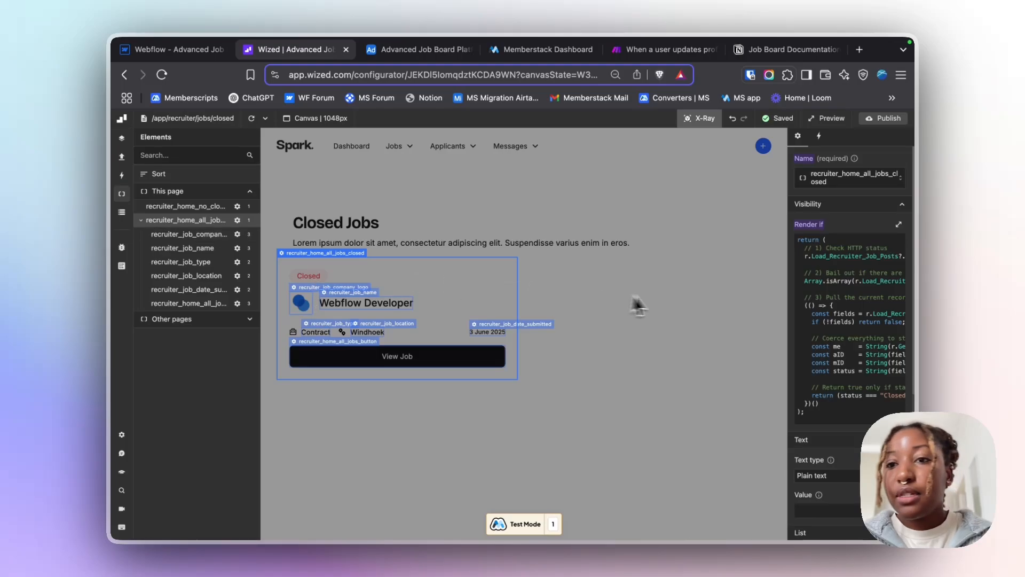
pyautogui.click(865, 293)
pyautogui.scroll(-5, 644, 287)
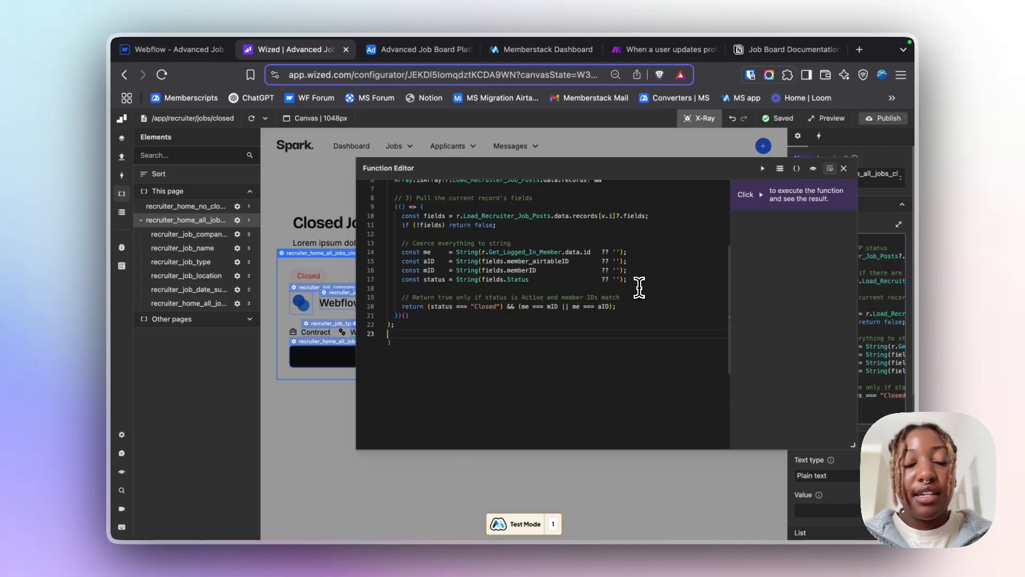
pyautogui.scroll(3, 639, 288)
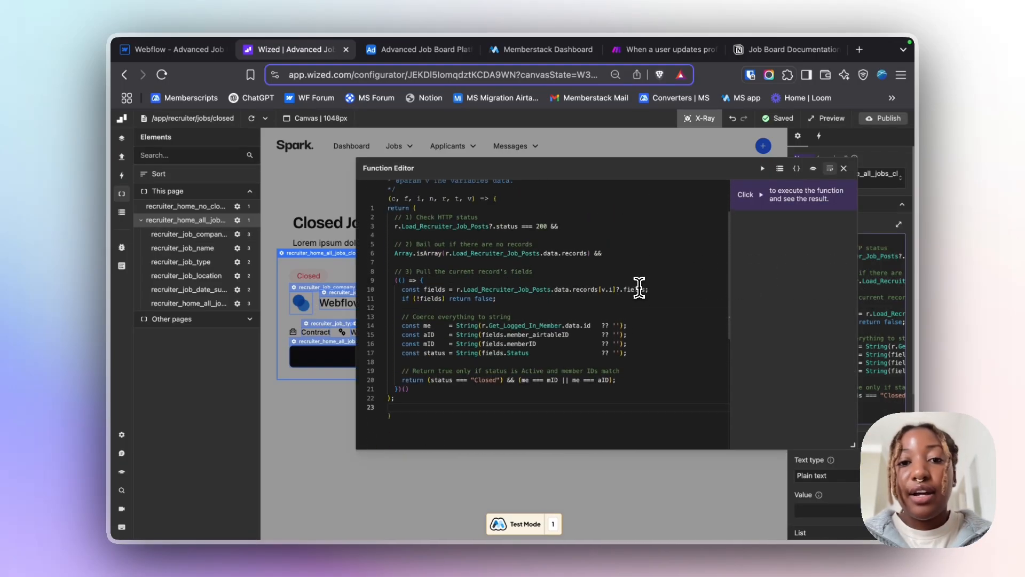
pyautogui.click(493, 227)
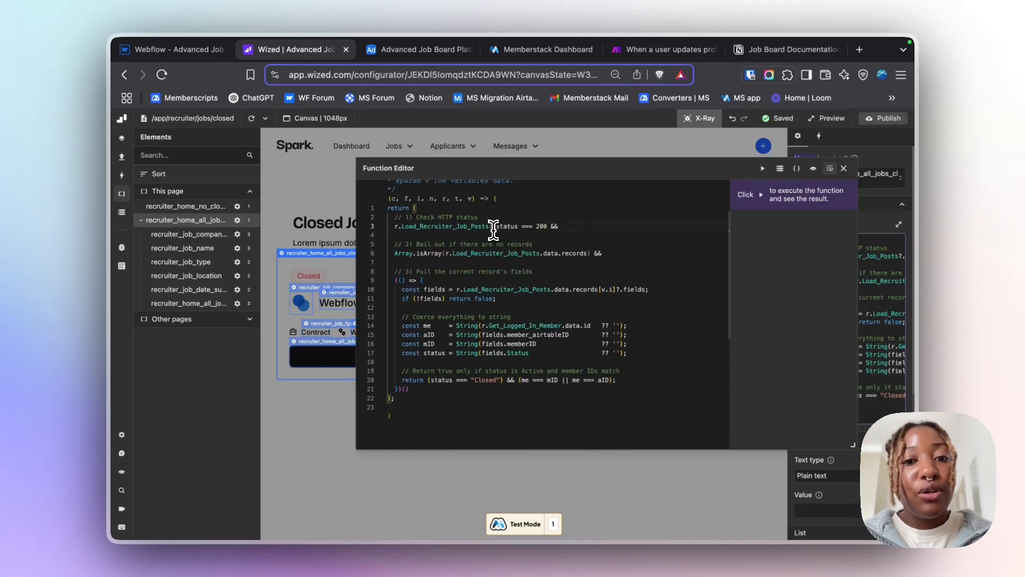
# - Show the Data Store, review the function's logged-in member ID matching and Closed status conditions, run the function and close the editor
pyautogui.click(121, 212)
pyautogui.scroll(-3, 191, 324)
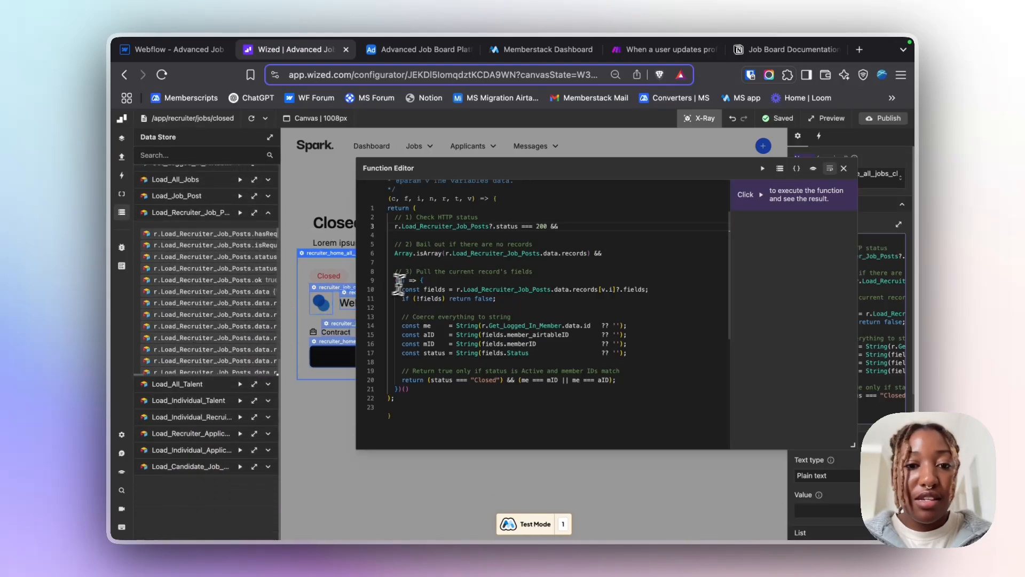
pyautogui.click(551, 326)
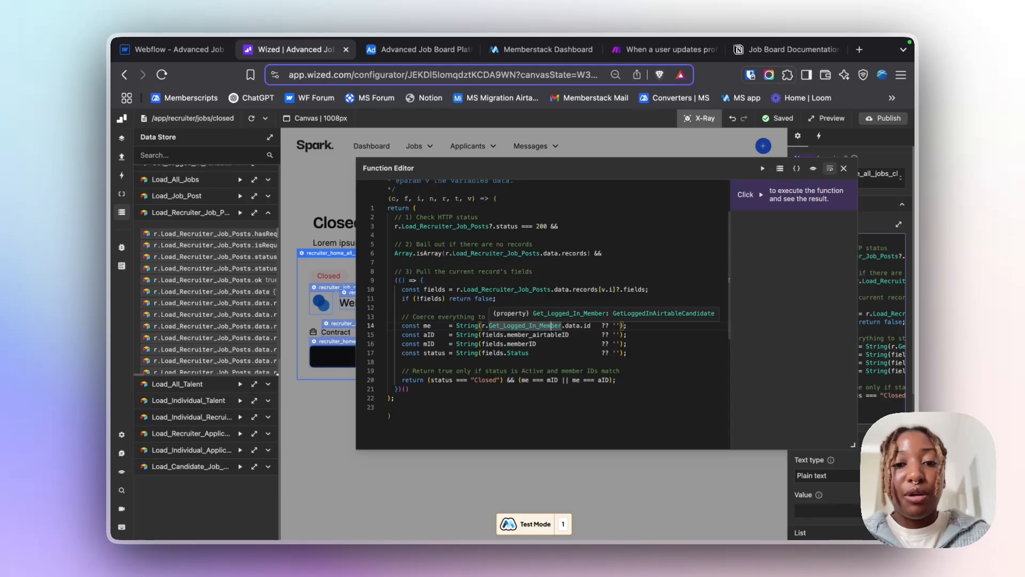
pyautogui.click(563, 338)
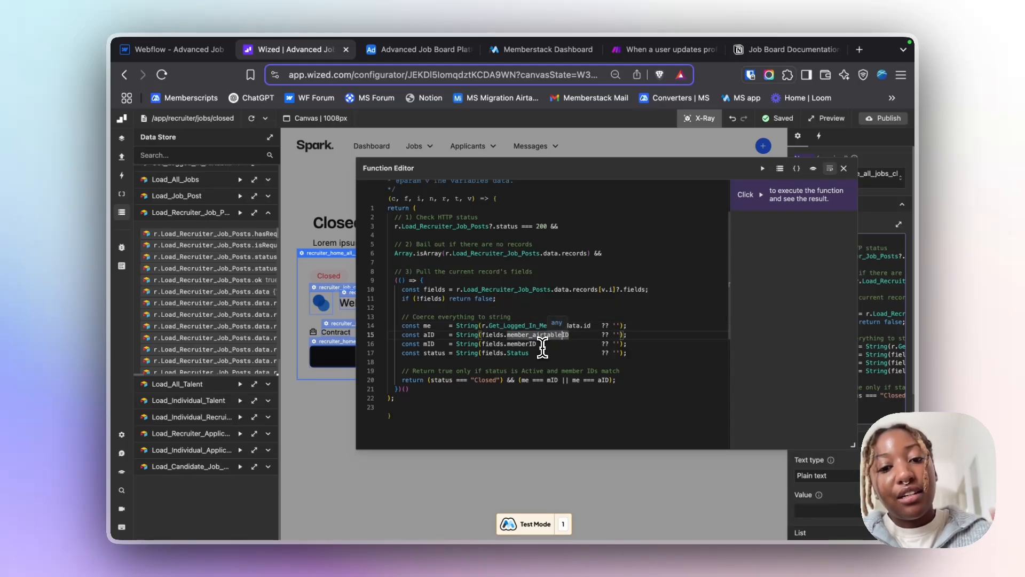
pyautogui.click(517, 361)
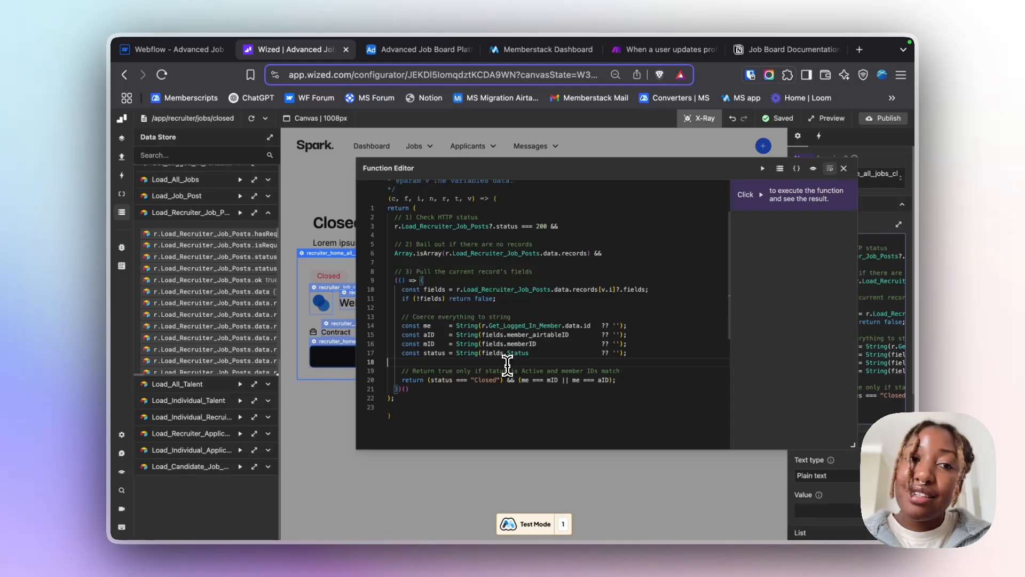
pyautogui.click(487, 380)
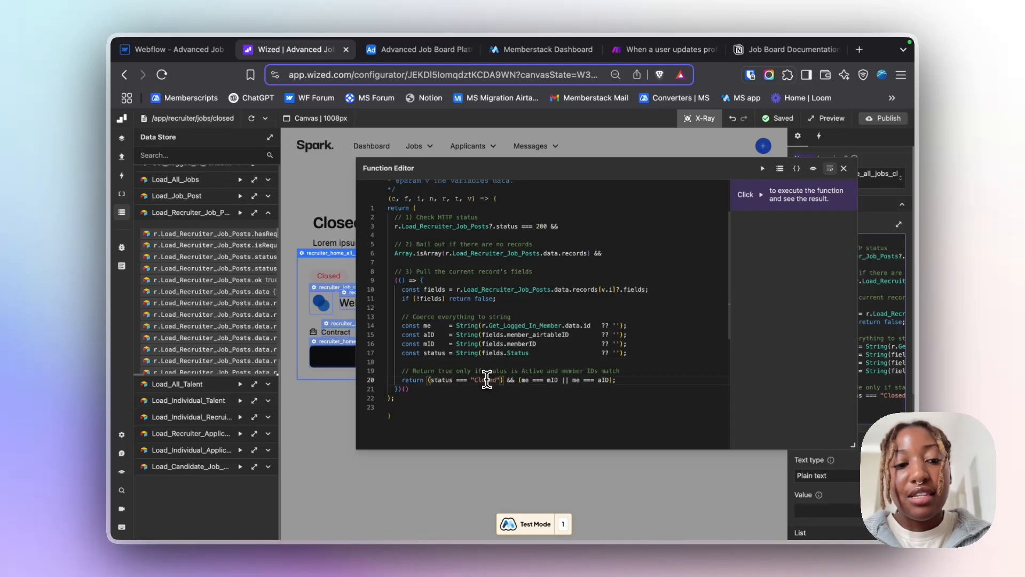
pyautogui.click(763, 169)
pyautogui.click(843, 168)
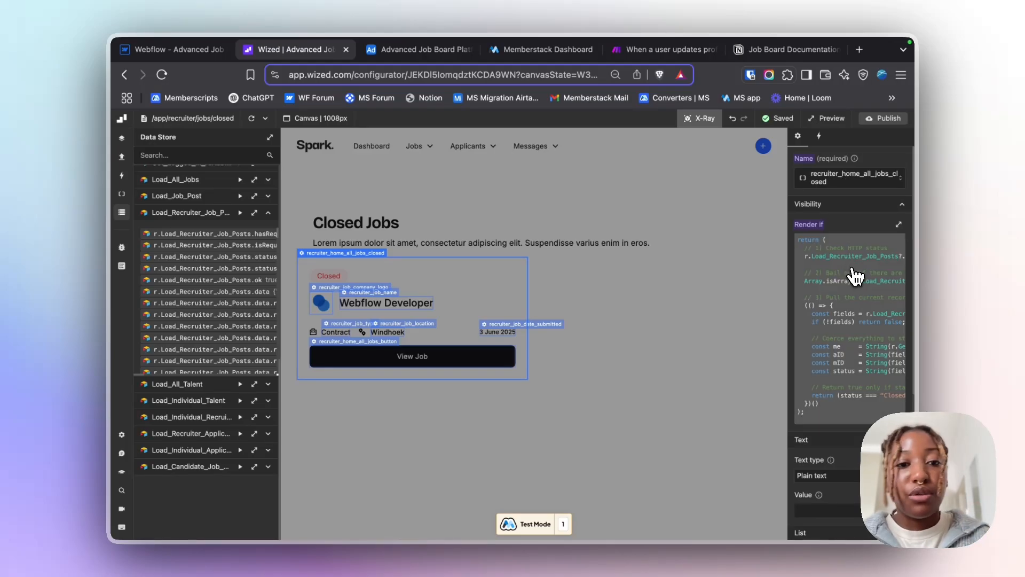
# - Check the closed jobs card's v.i index variable and its Load_Recruiter_Job_Posts.data.records list value function, and close the editor
pyautogui.scroll(-4, 831, 320)
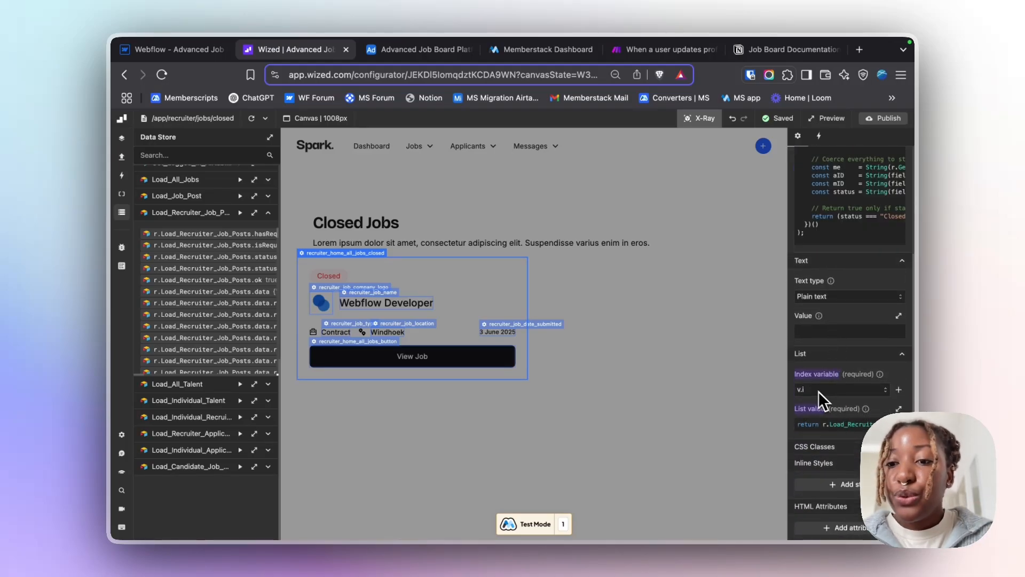
pyautogui.click(854, 429)
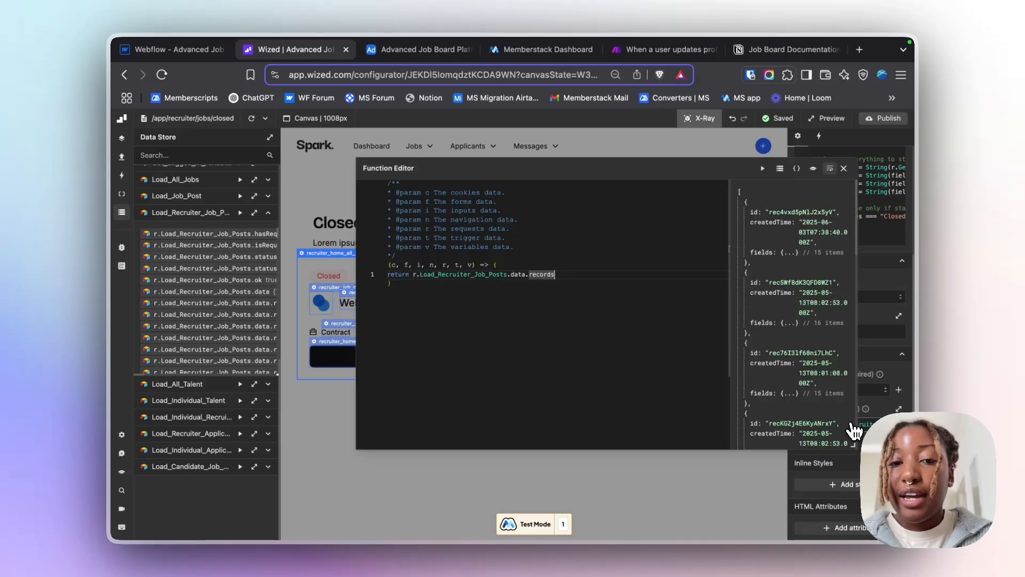
pyautogui.doubleClick(474, 276)
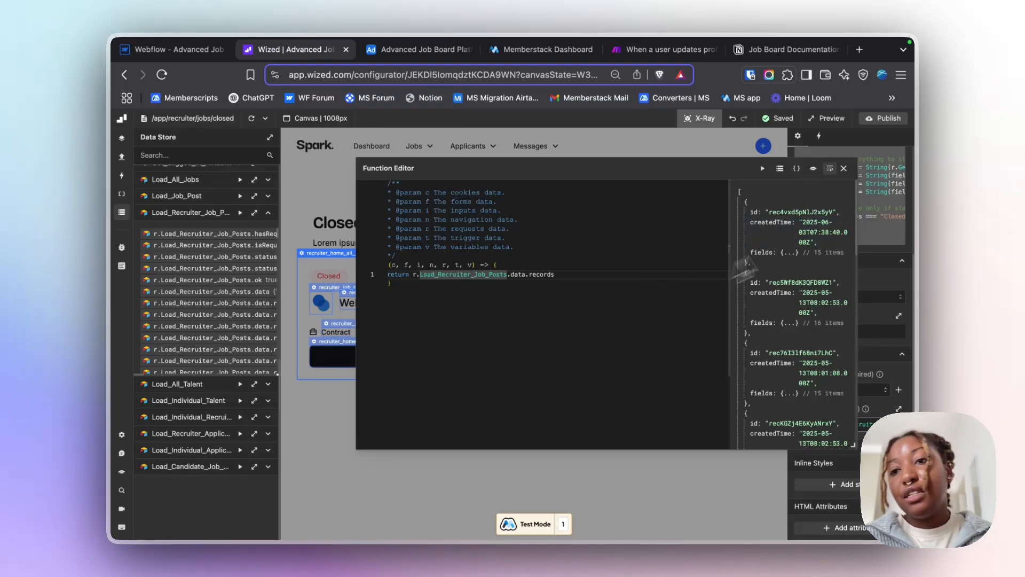
pyautogui.click(844, 169)
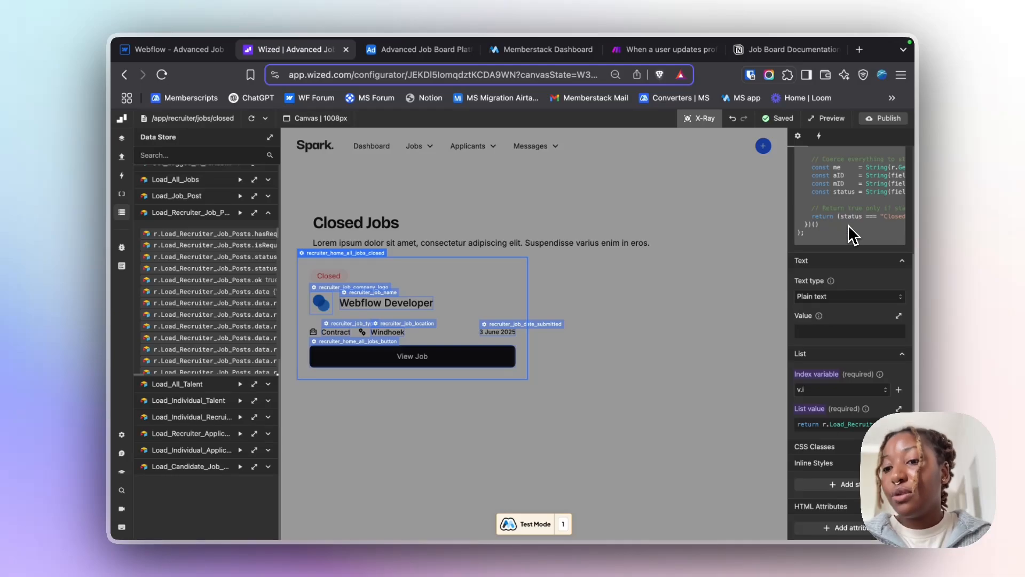
pyautogui.scroll(-3, 849, 230)
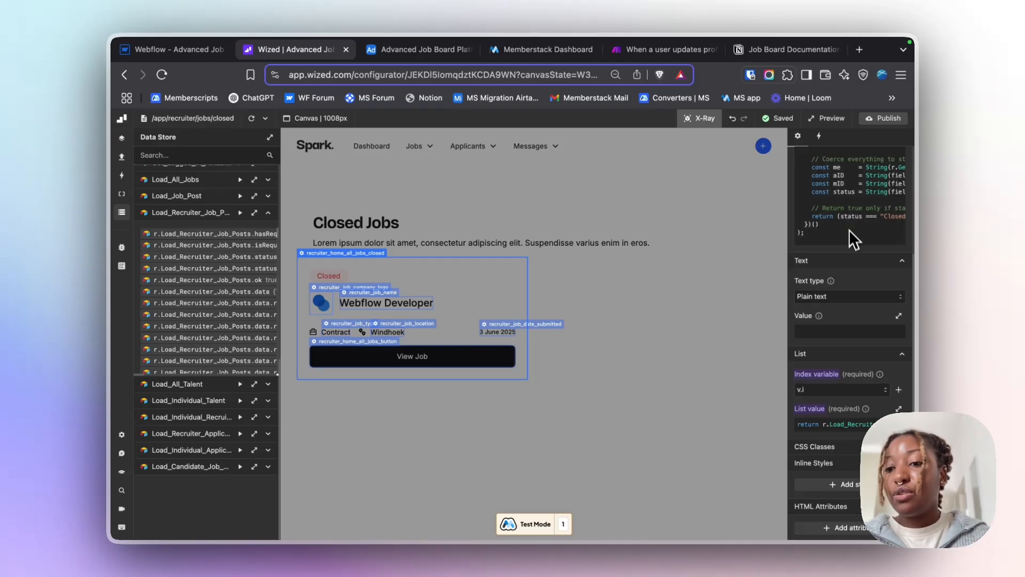
# - Inspect the closed job card's company logo src attribute and the job name's text value
pyautogui.click(704, 131)
pyautogui.click(703, 130)
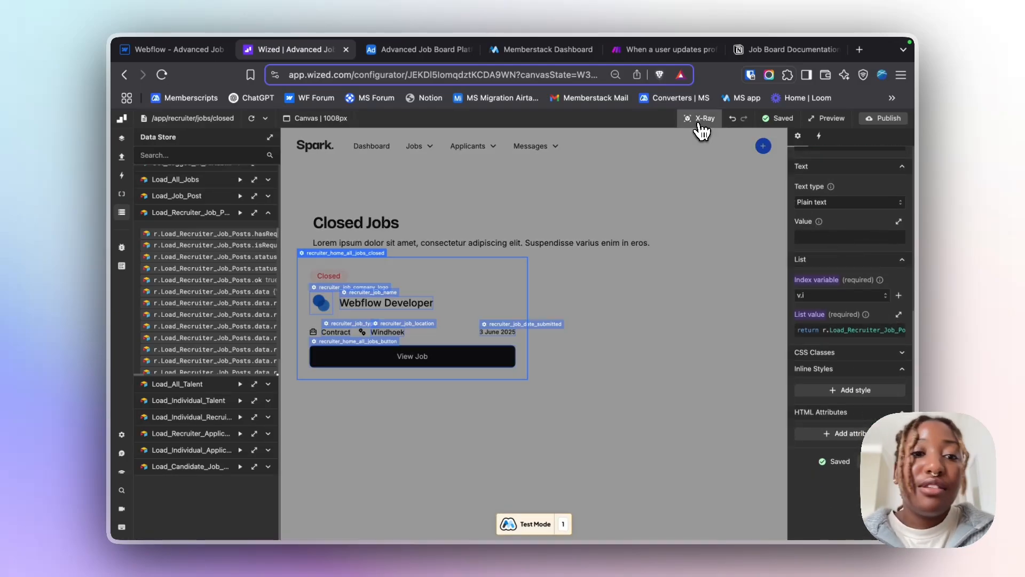
pyautogui.click(337, 289)
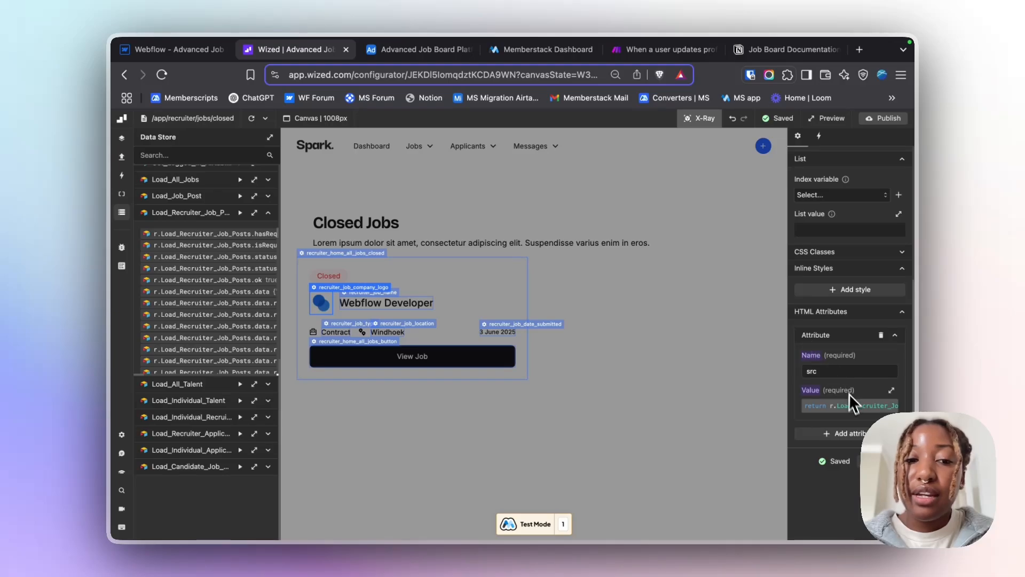
pyautogui.click(401, 303)
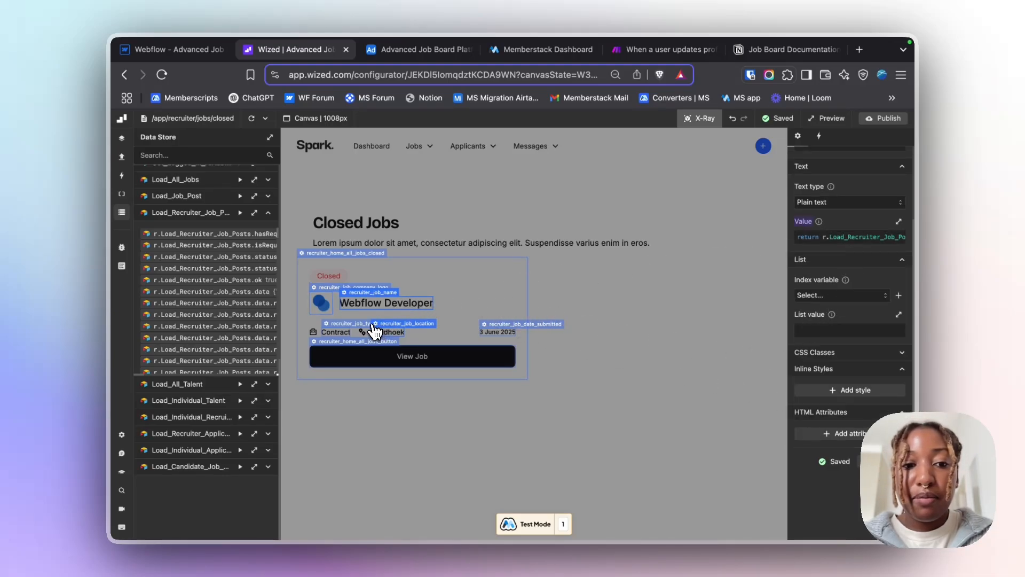
# - Select the closed card's View Job button and examine its JobID URL parameter settings
pyautogui.click(400, 350)
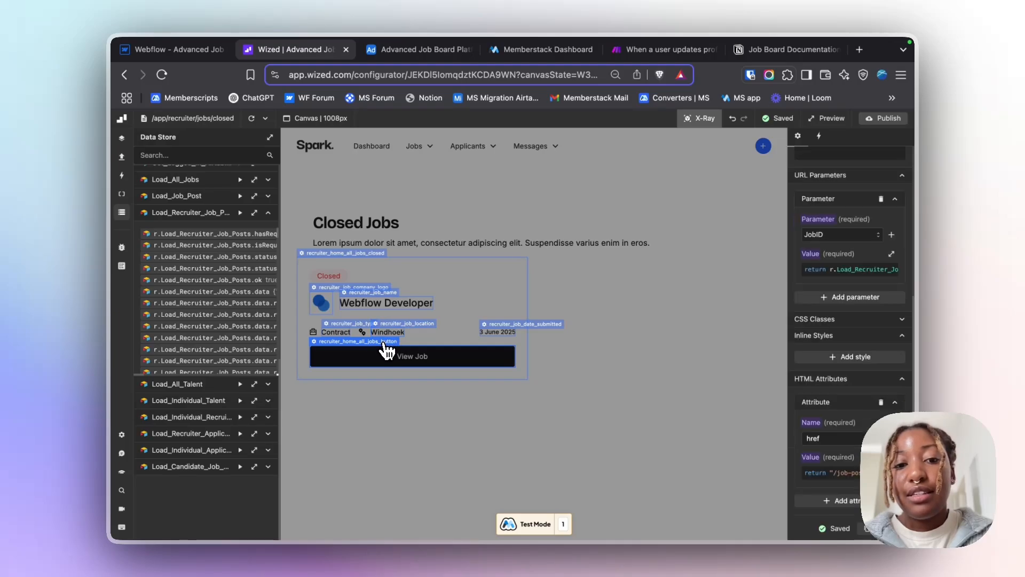
pyautogui.scroll(-1, 856, 355)
pyautogui.scroll(3, 857, 353)
pyautogui.scroll(1, 843, 350)
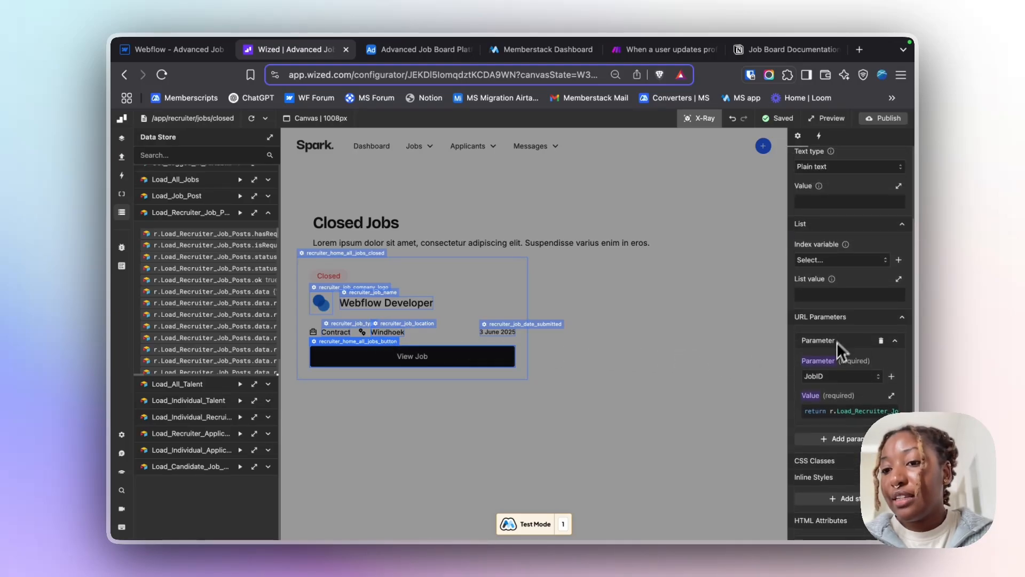
pyautogui.scroll(-3, 835, 350)
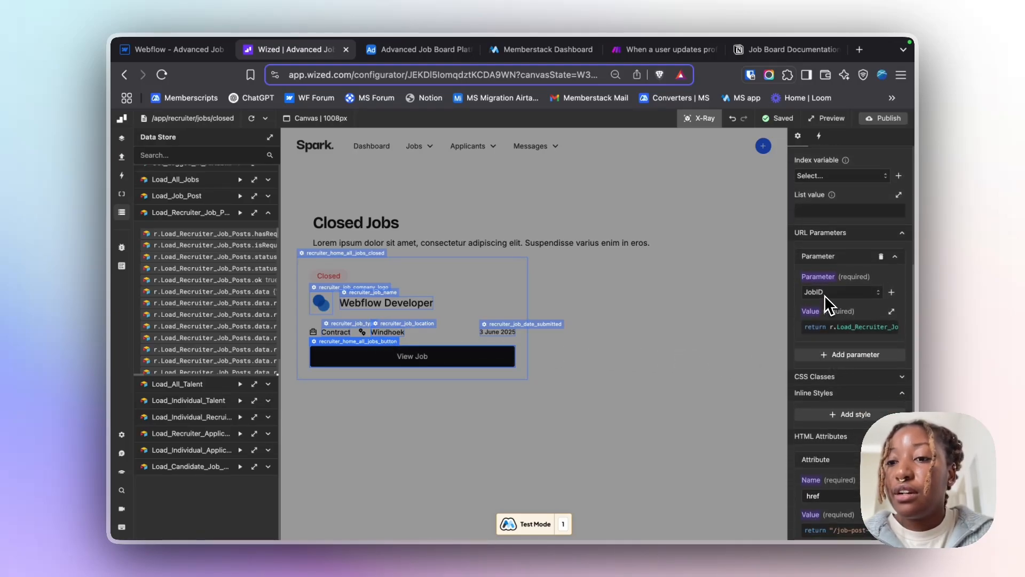
# - Switch to Webflow, open the Job Post Recruiter page from the static pages and return to Wized
pyautogui.click(177, 50)
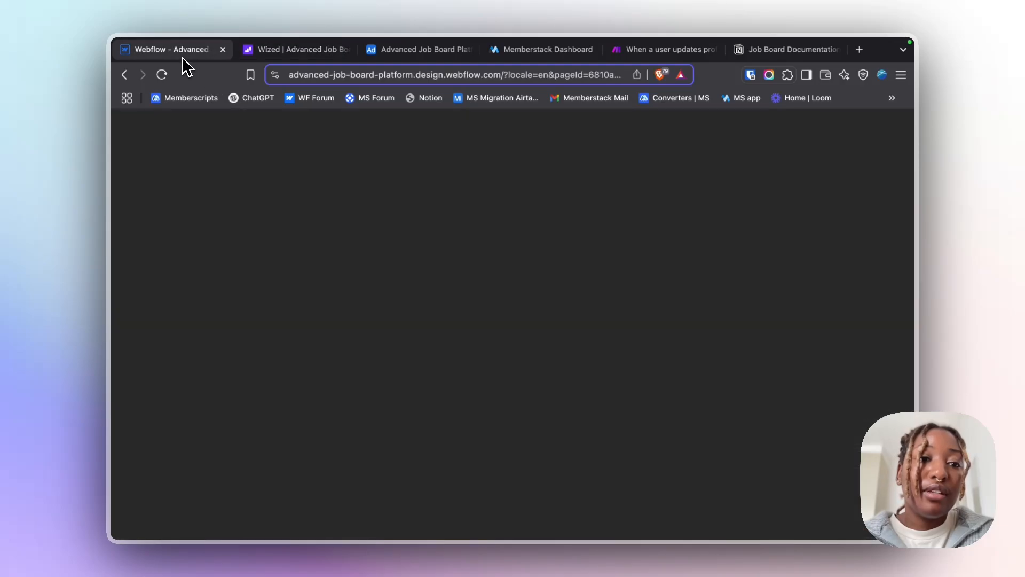
pyautogui.click(121, 168)
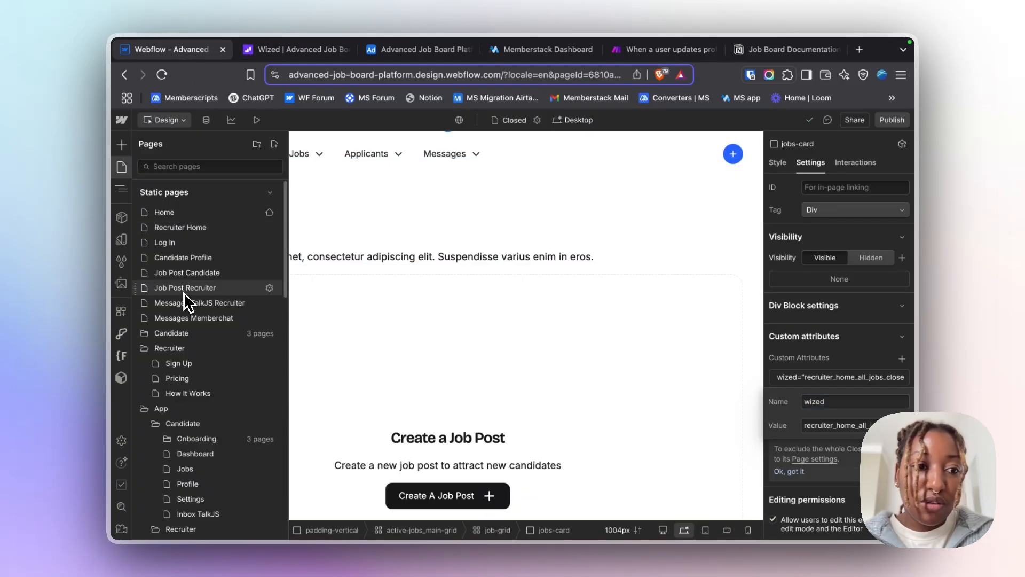
pyautogui.click(207, 287)
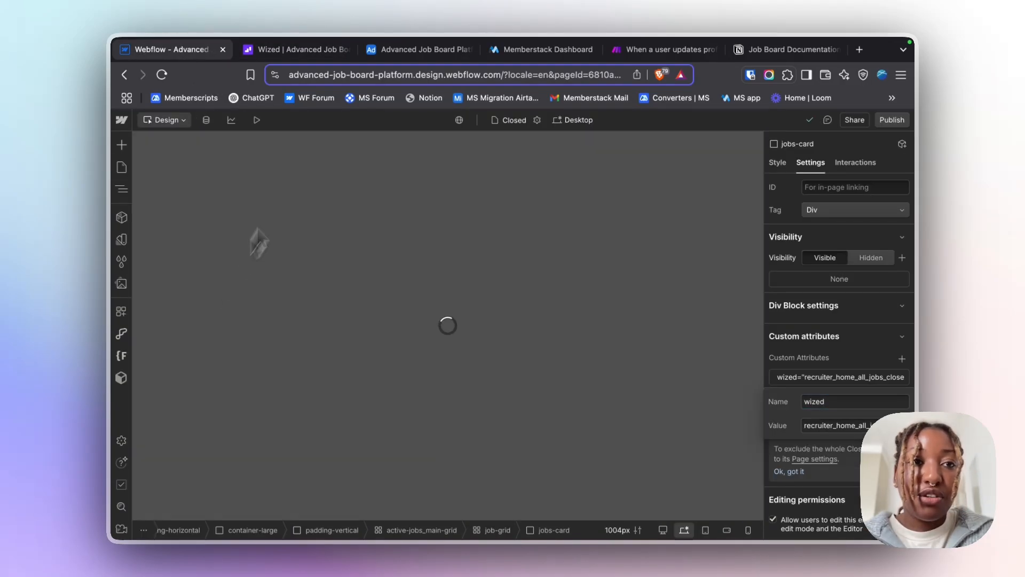
pyautogui.click(303, 58)
# - Review the View Job button's href attribute function, highlighting its id=n.parameter.JobID part, and close the editor
pyautogui.scroll(-3, 821, 296)
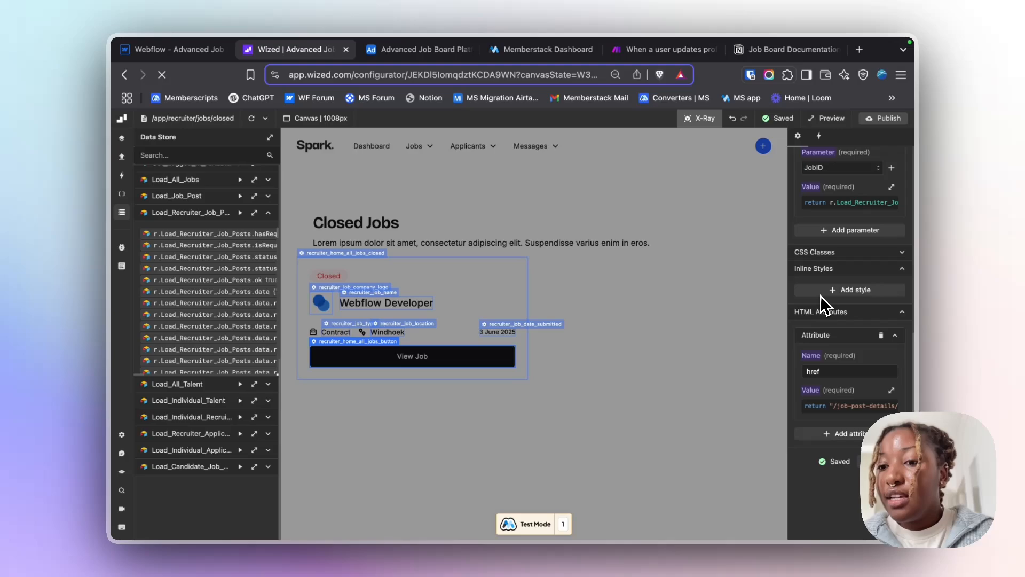
pyautogui.click(837, 372)
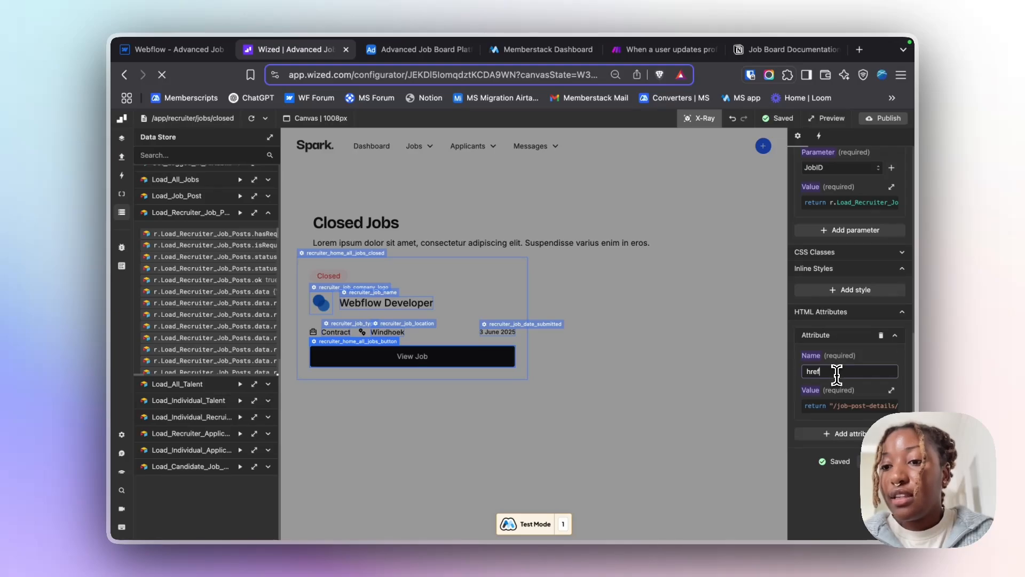
pyautogui.click(852, 406)
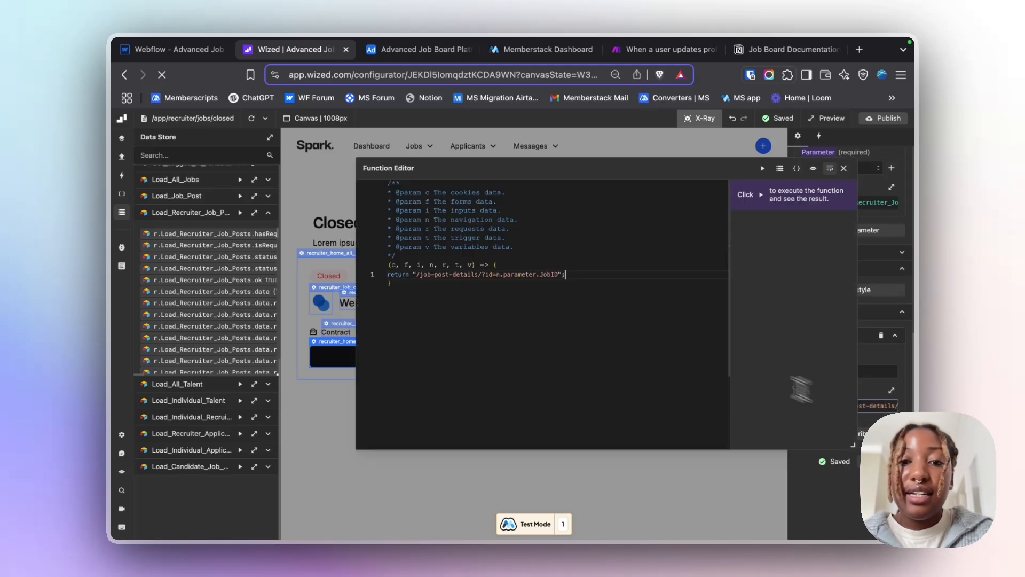
pyautogui.moveTo(564, 274); pyautogui.dragTo(482, 274)
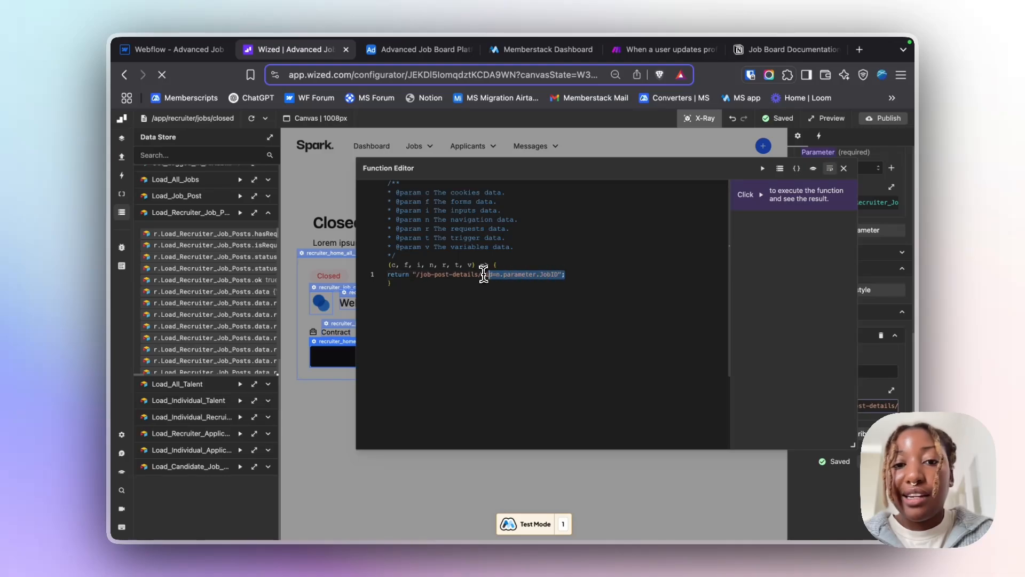
pyautogui.click(844, 169)
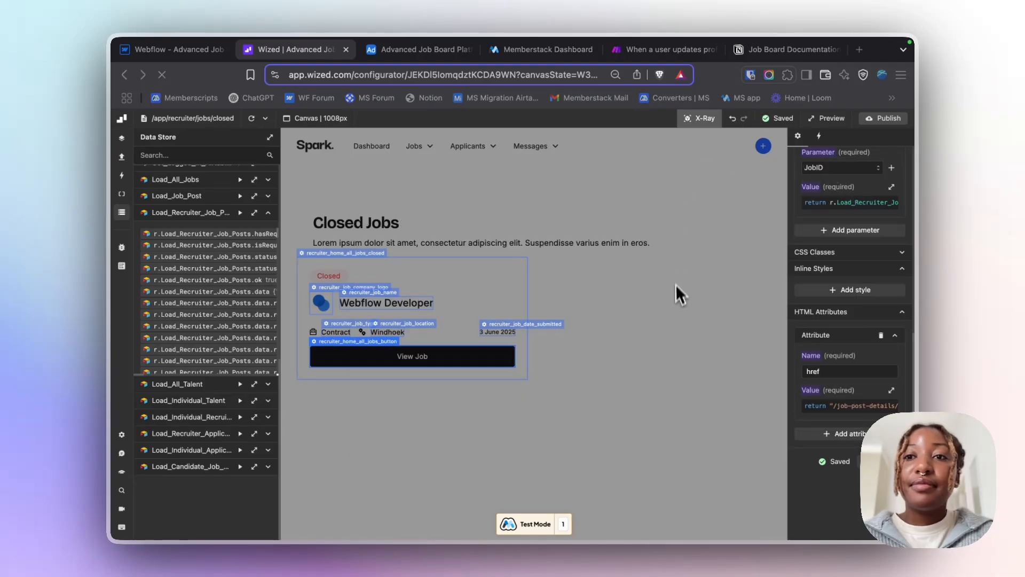
# - Turn off X-Ray, open the Active jobs page from the site's Jobs navigation and browse its job cards
pyautogui.click(704, 127)
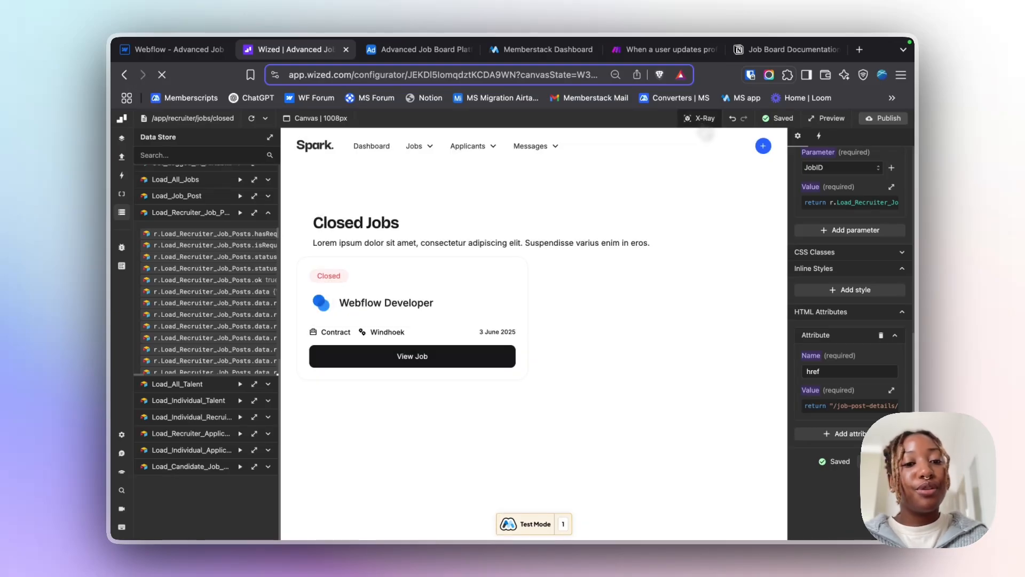
pyautogui.click(421, 146)
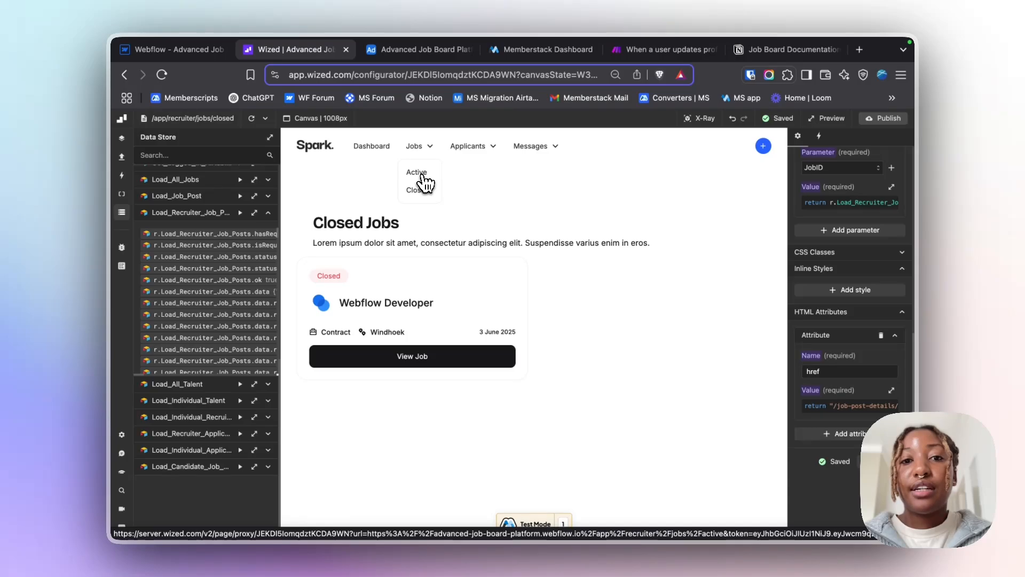
pyautogui.click(422, 175)
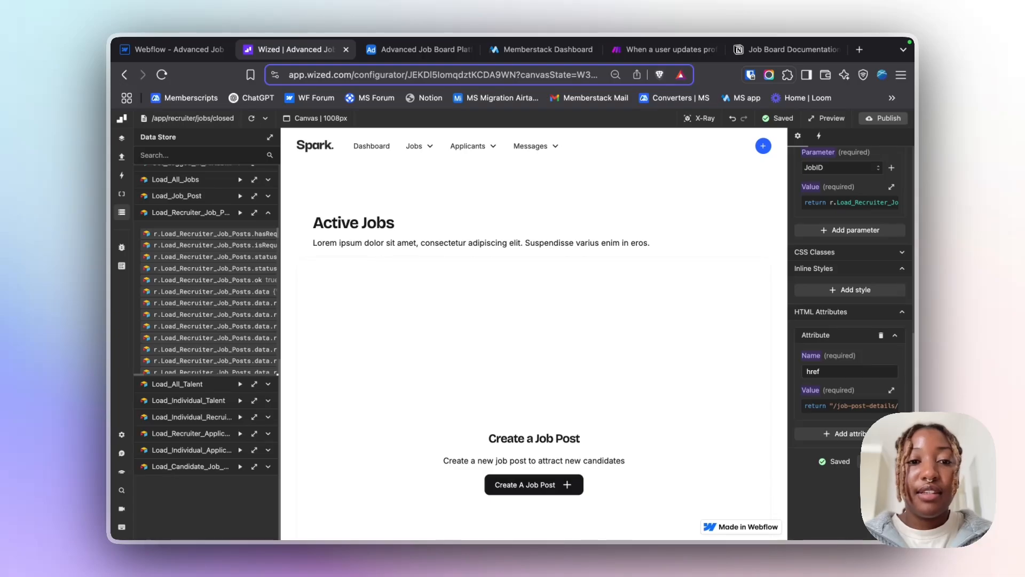
pyautogui.scroll(-6, 534, 331)
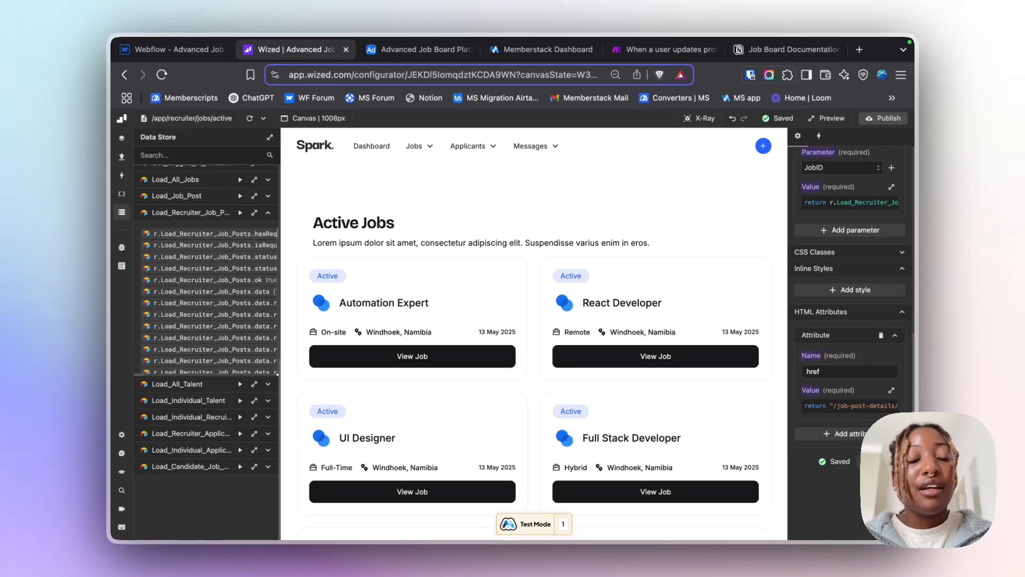
pyautogui.scroll(-3, 529, 279)
pyautogui.scroll(3, 529, 279)
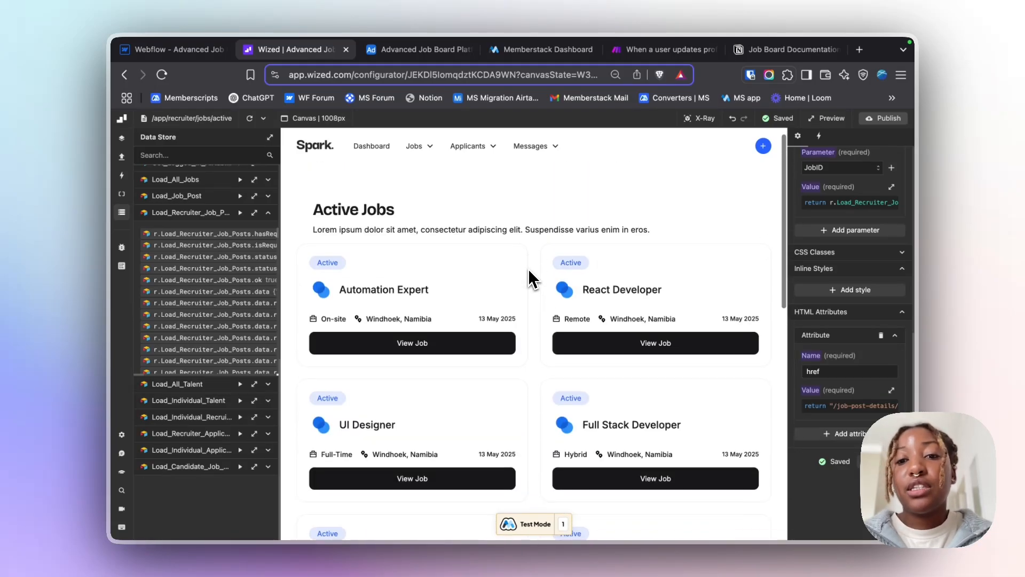
# - Open the Automation Expert job from the Active Jobs list and review its details page down to the delete option
pyautogui.scroll(-1, 566, 297)
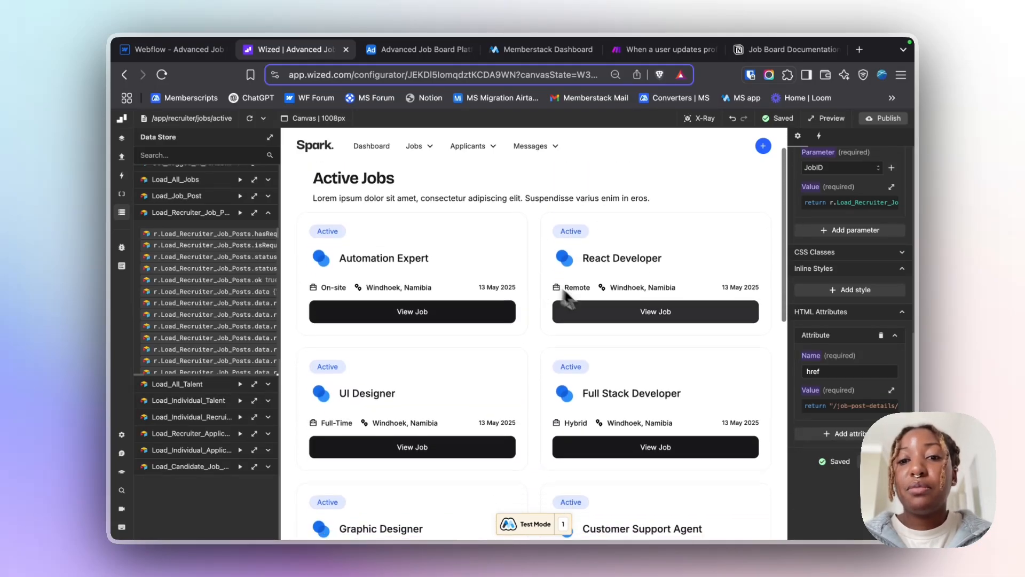
pyautogui.click(412, 311)
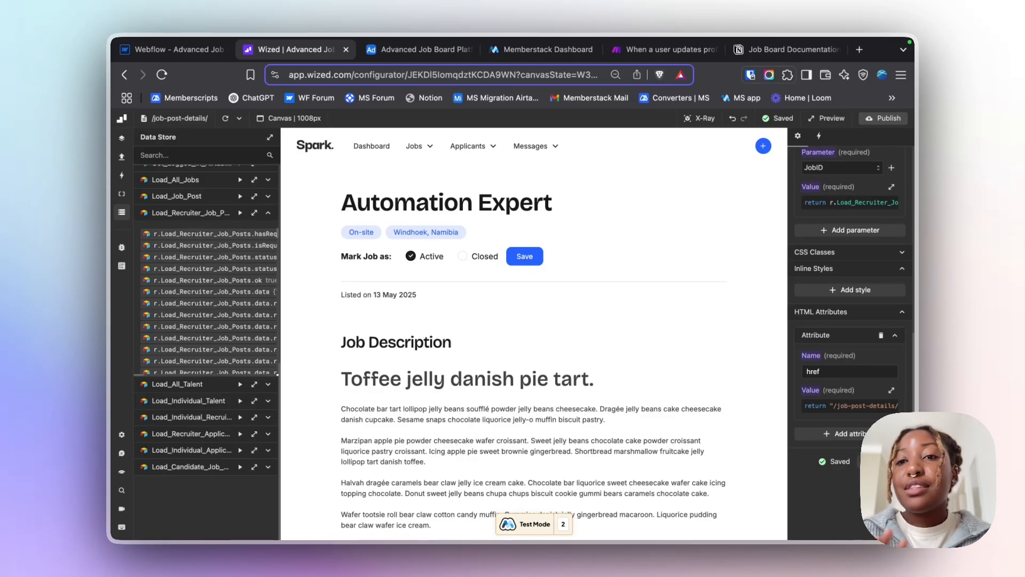
pyautogui.scroll(-10, 423, 315)
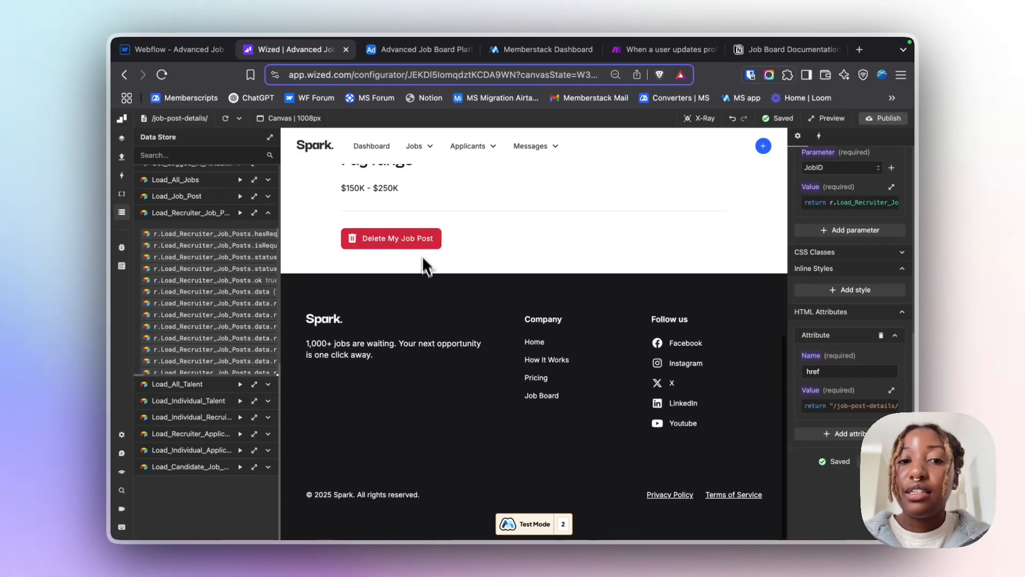
pyautogui.click(418, 238)
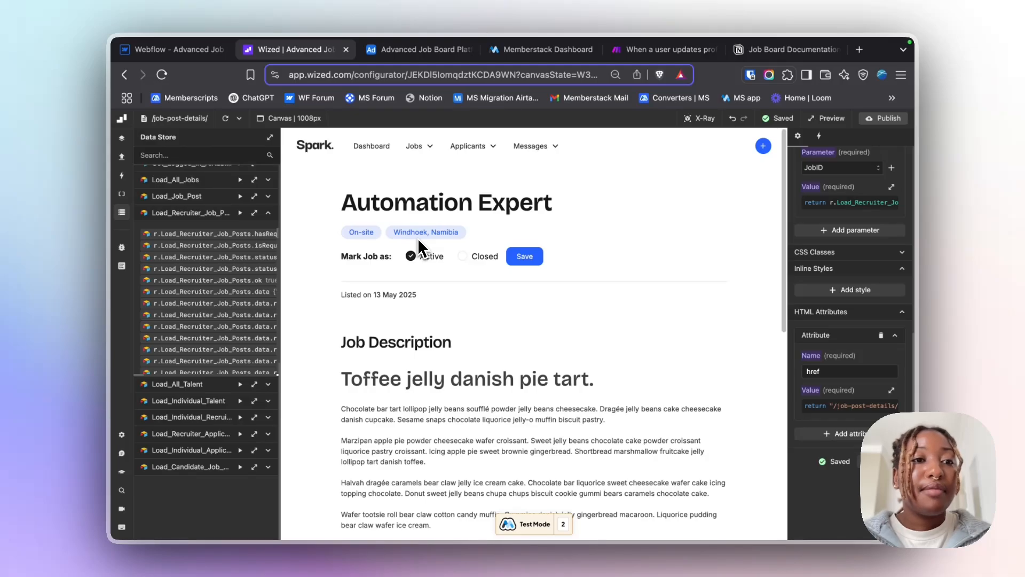
# - Locate the Job Post Recruiter page in Webflow's static pages, then return to the Automation Expert page in Wized and turn on X-Ray
pyautogui.click(174, 57)
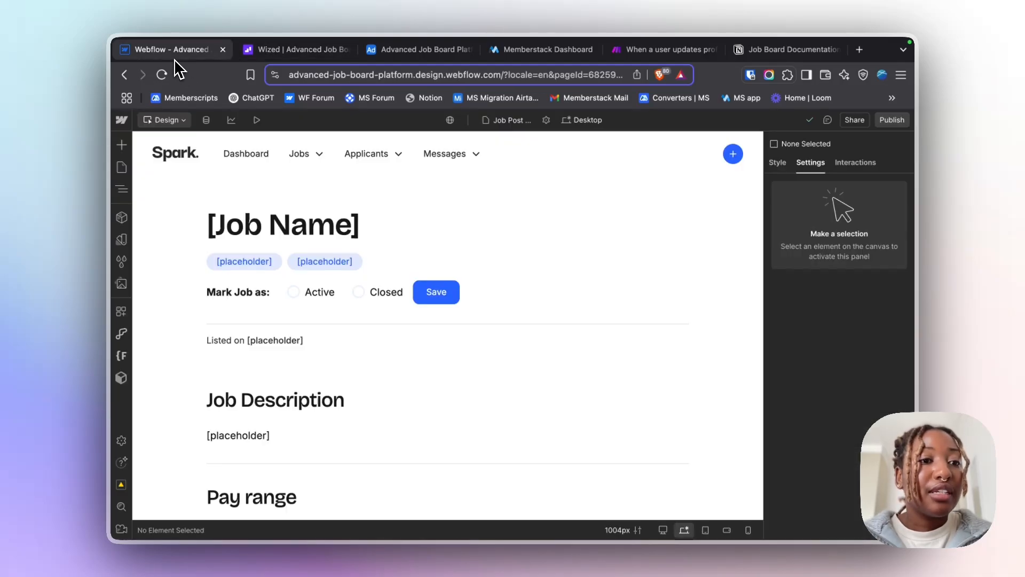
pyautogui.click(123, 165)
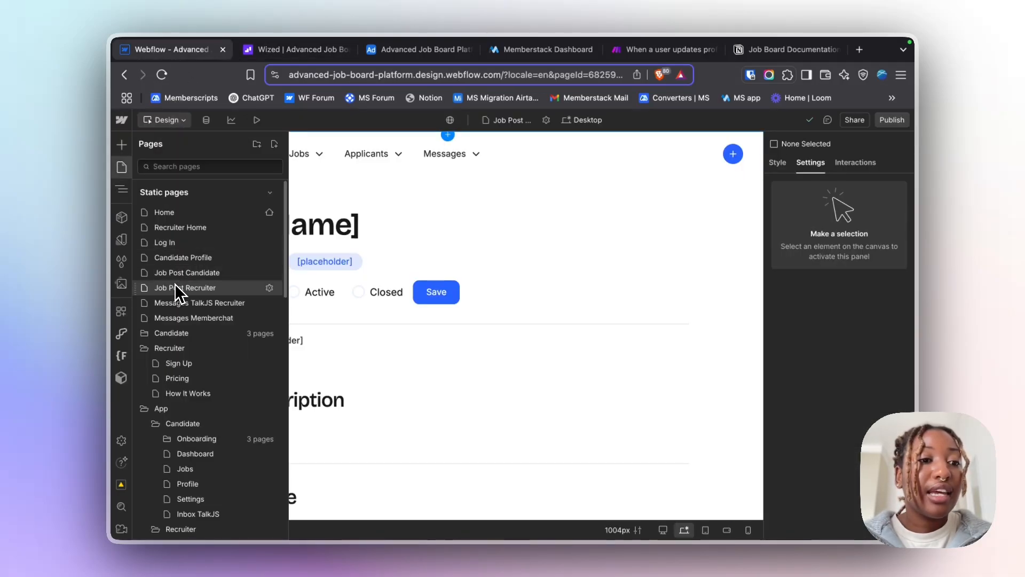
pyautogui.click(320, 52)
pyautogui.scroll(-1, 537, 243)
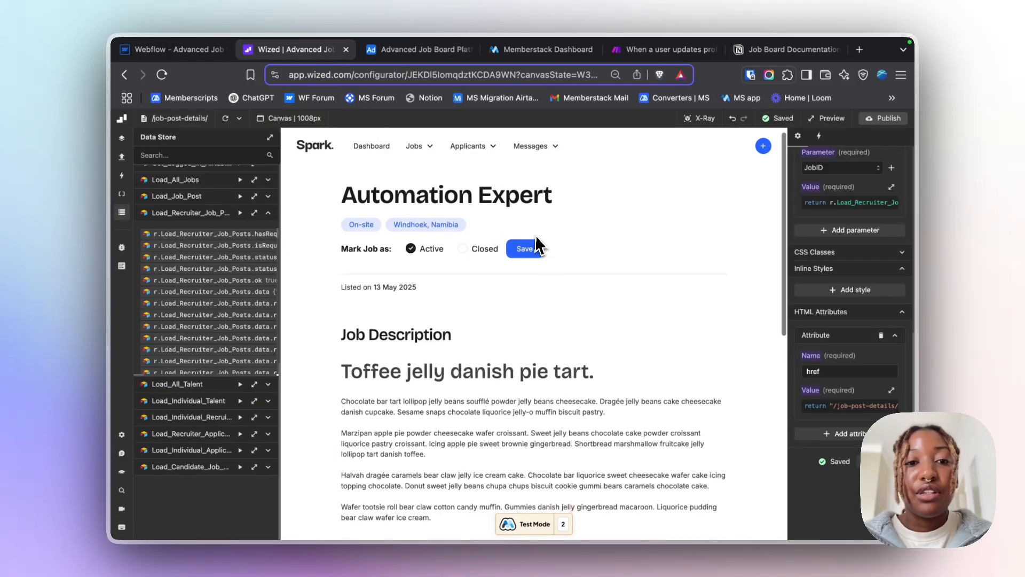
pyautogui.scroll(-2, 538, 244)
pyautogui.scroll(3, 604, 221)
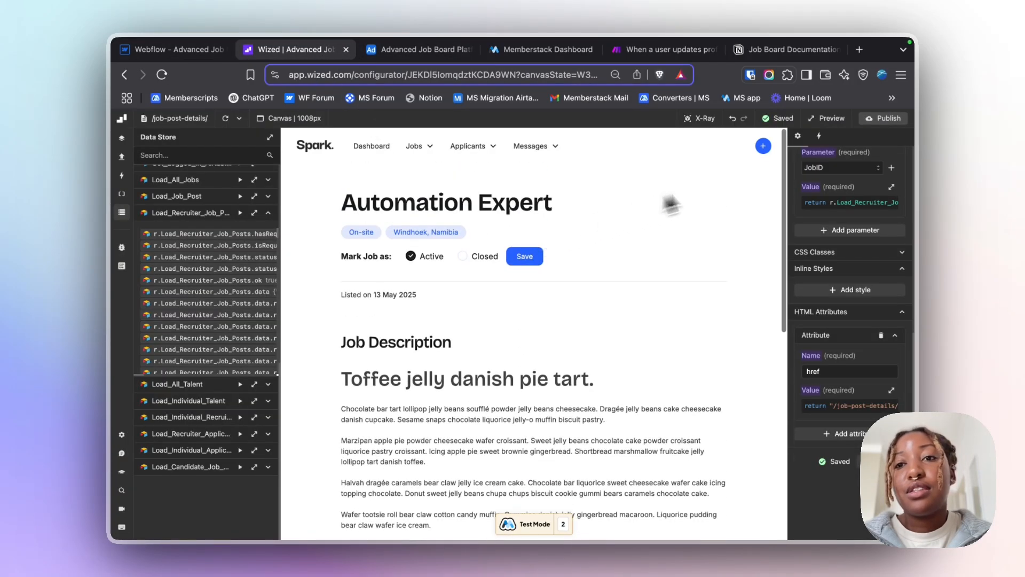
pyautogui.click(705, 119)
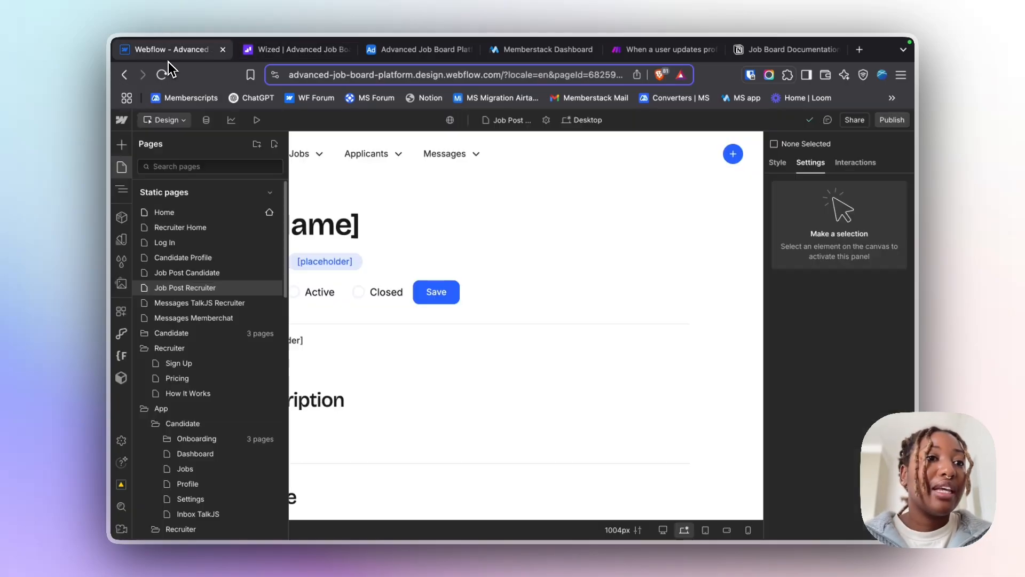
# - Switch to Webflow and inspect the Wized custom attributes on the job name, type, location and listing date elements
pyautogui.click(171, 49)
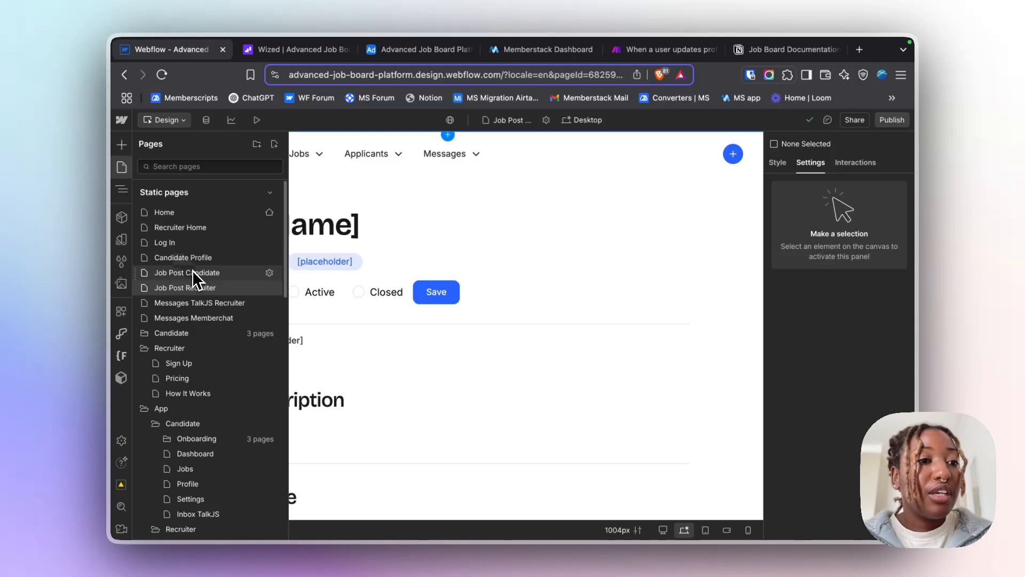
pyautogui.click(117, 172)
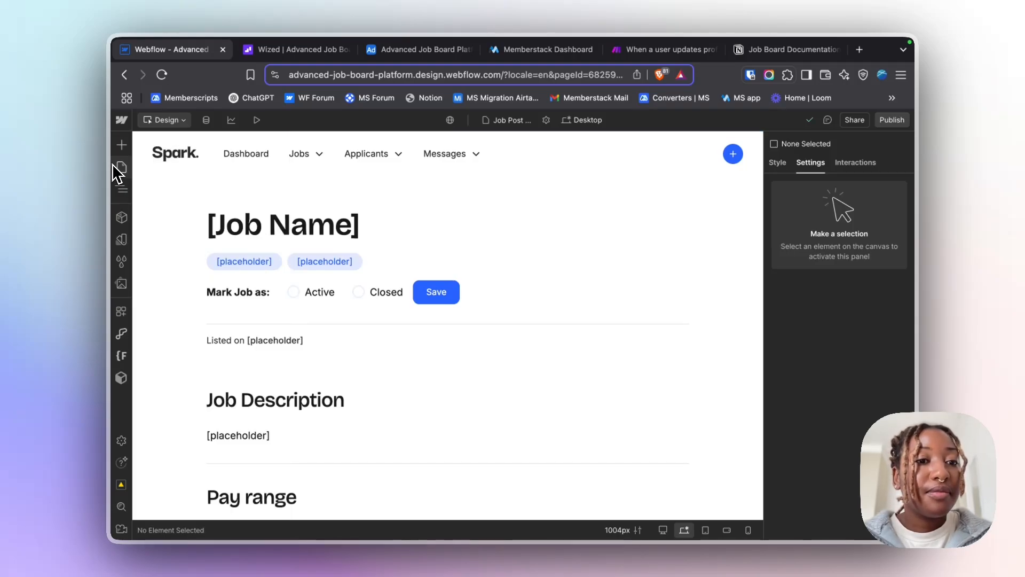
pyautogui.click(394, 235)
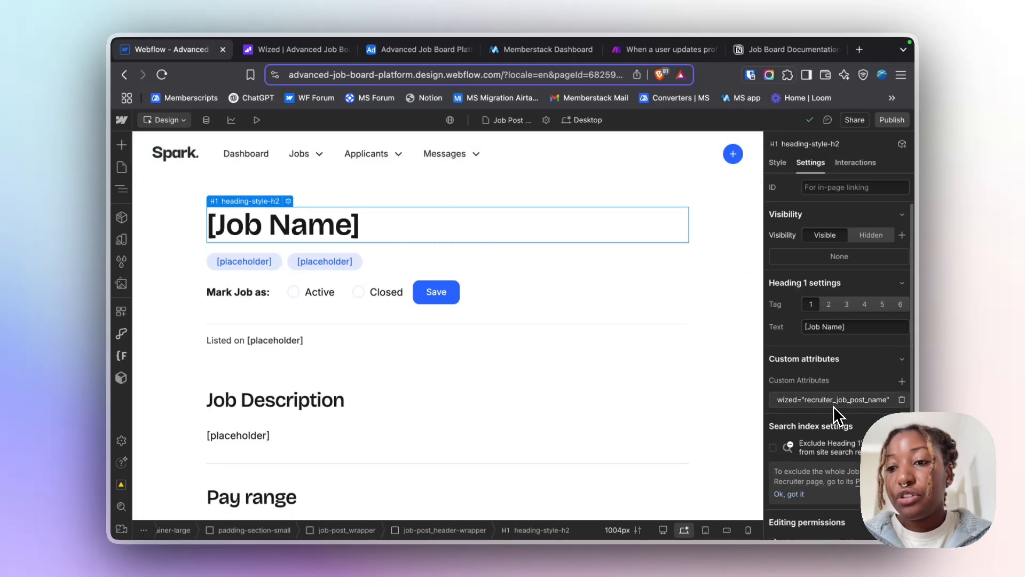
pyautogui.click(258, 258)
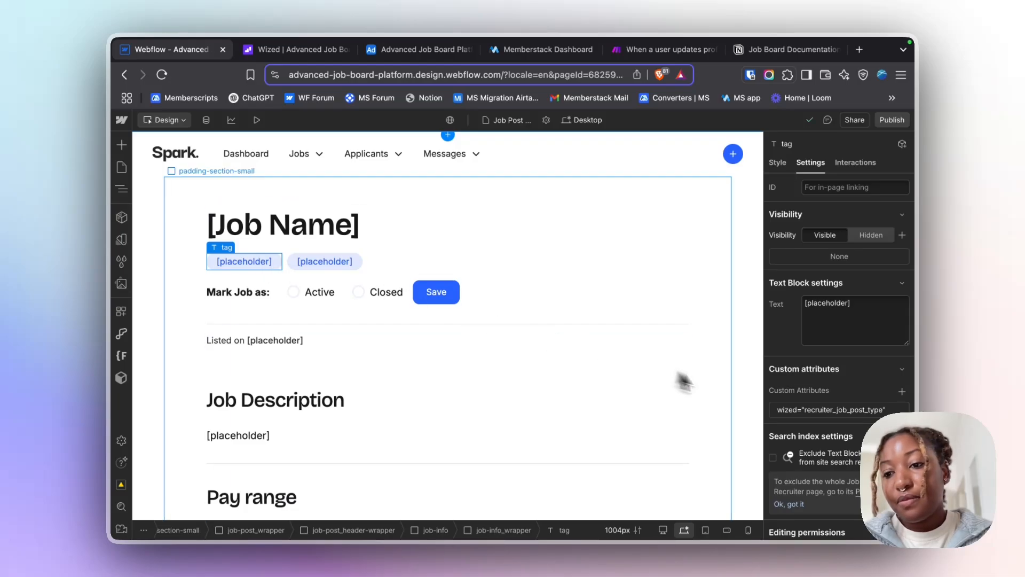
pyautogui.click(322, 256)
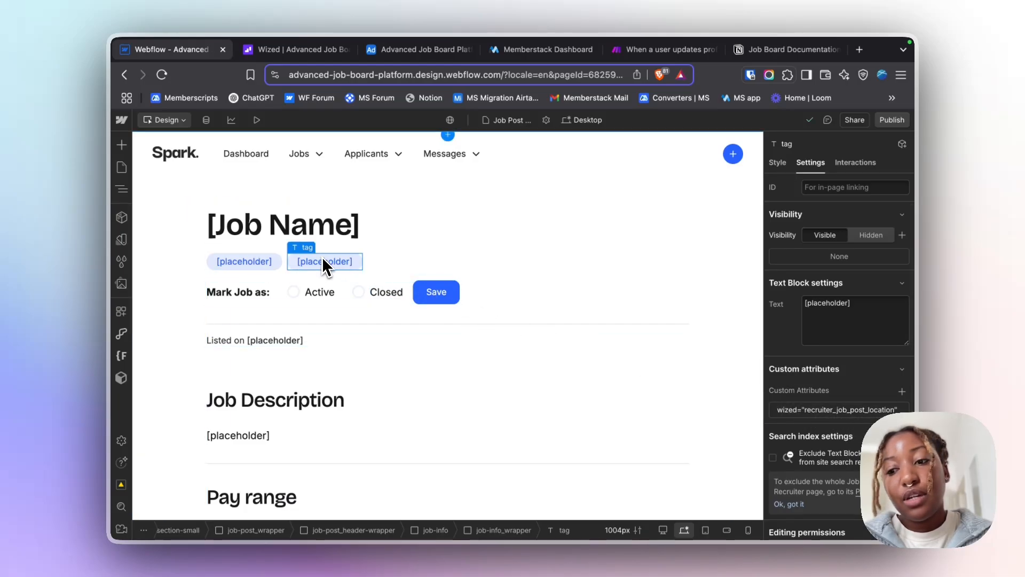
pyautogui.click(293, 341)
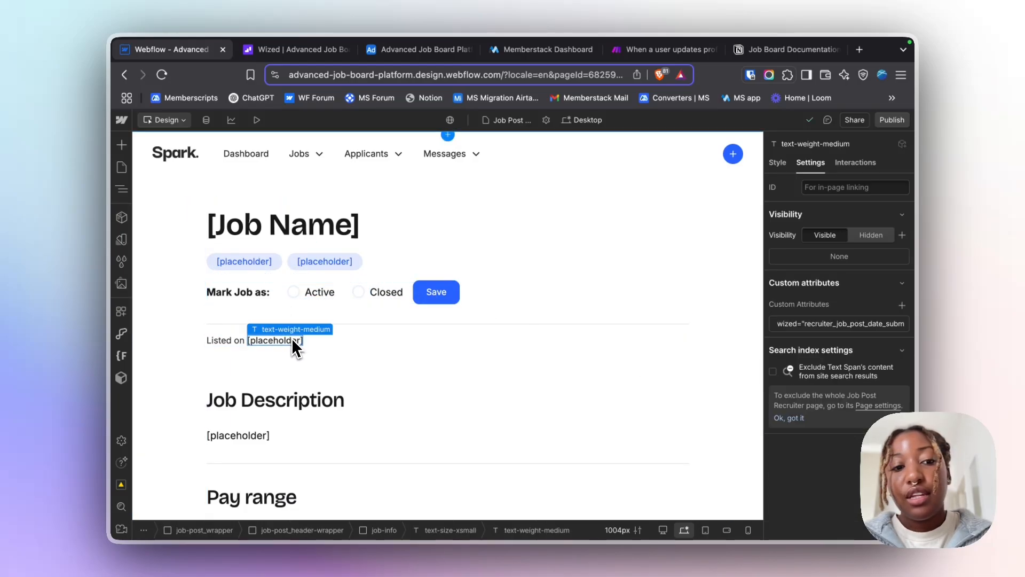
pyautogui.scroll(-2, 296, 347)
pyautogui.scroll(-3, 292, 349)
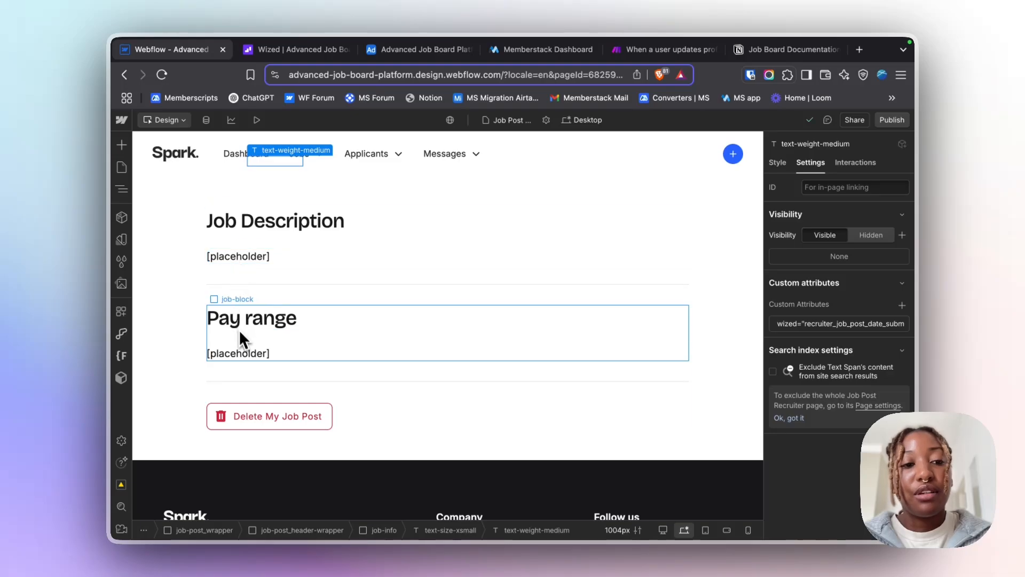
pyautogui.scroll(5, 244, 357)
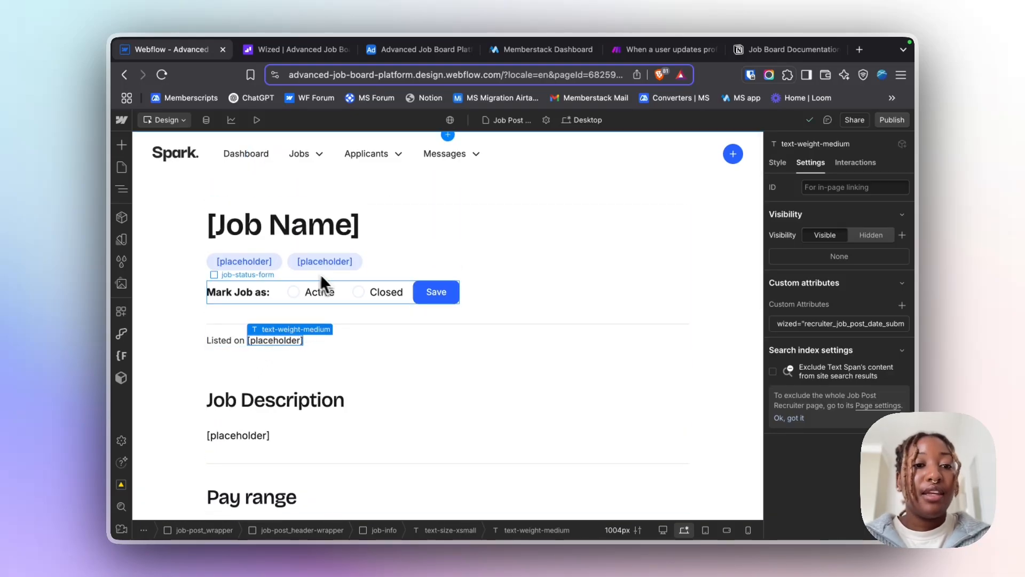
# - Return to Wized, locate the Load_Job_Post request and examine the recruiter_job_post_name element's value function
pyautogui.click(291, 49)
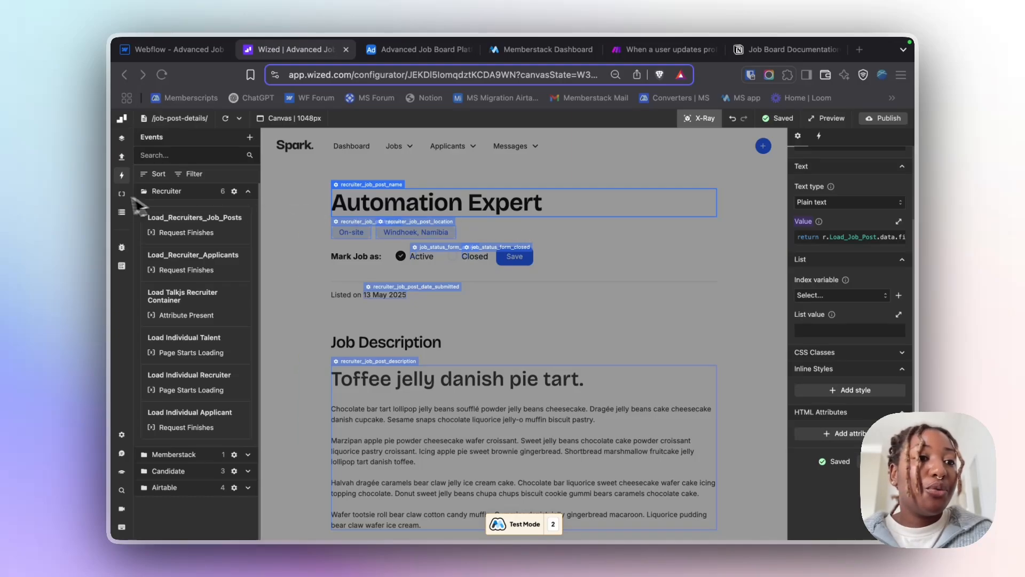
pyautogui.click(122, 157)
pyautogui.scroll(-5, 153, 275)
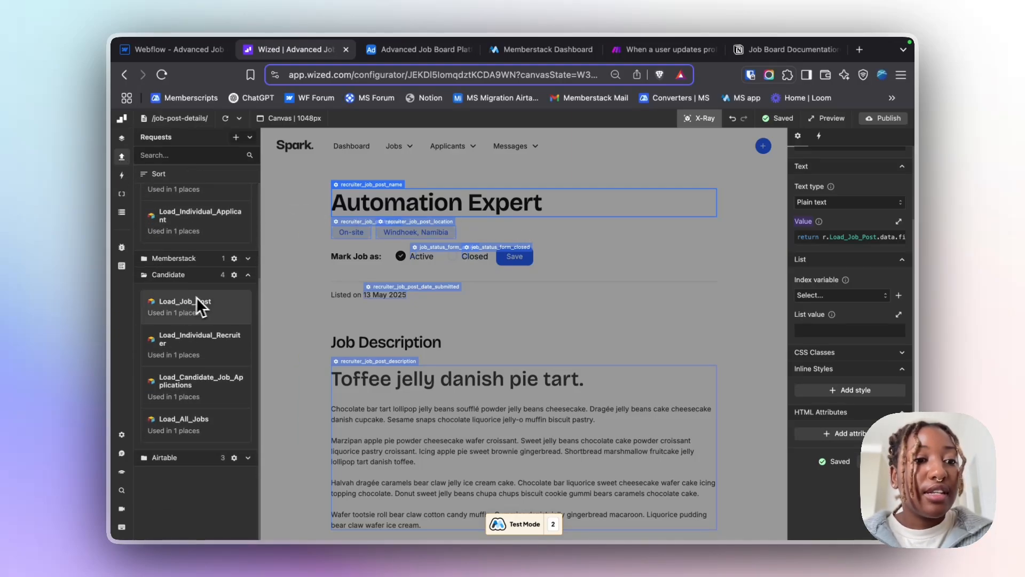
pyautogui.click(122, 160)
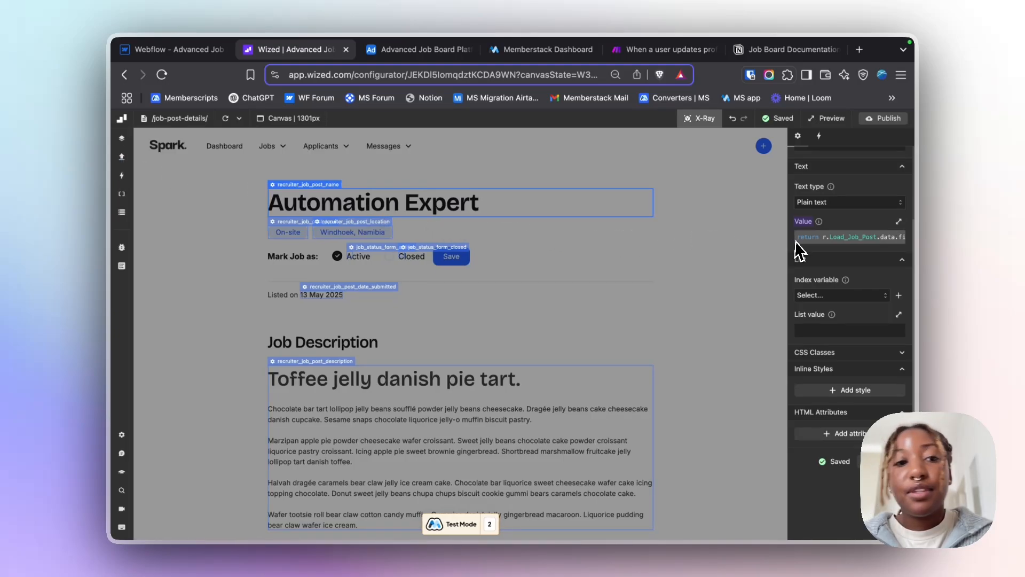
pyautogui.click(836, 242)
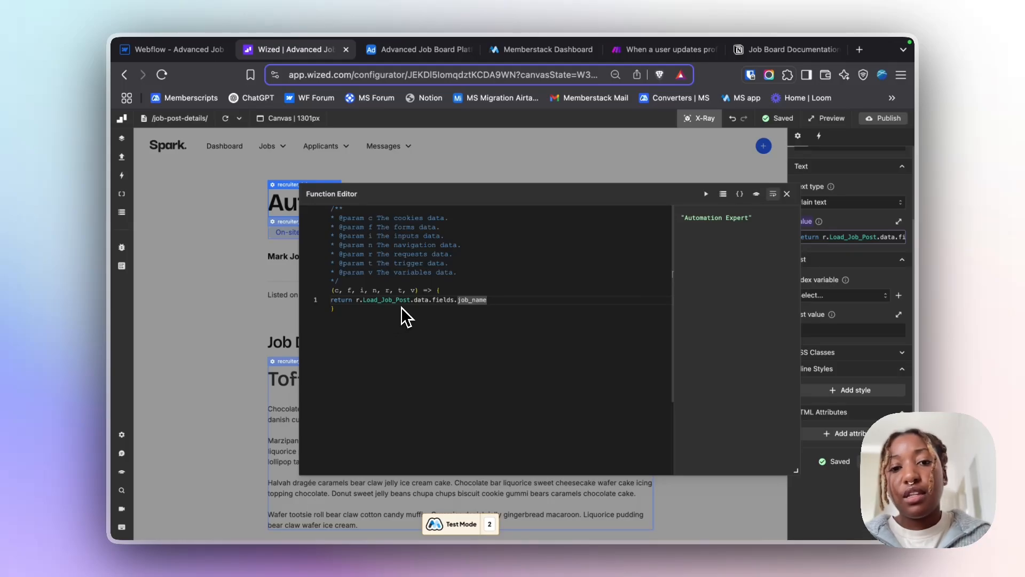
pyautogui.click(787, 194)
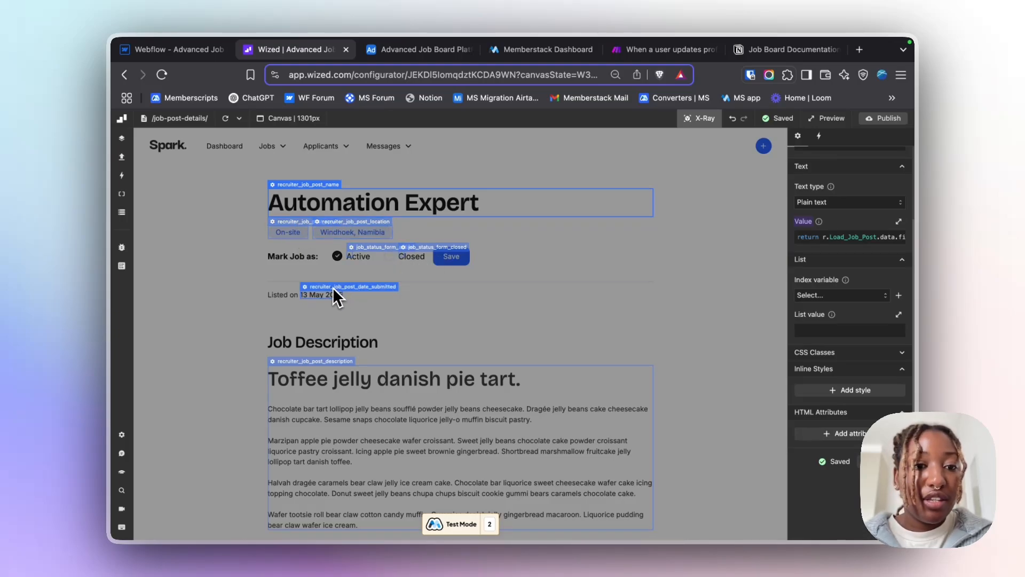
# - Select the recruiter_job_post_description element, run its long_description value function to inspect the output, and close the editor
pyautogui.scroll(-3, 366, 313)
pyautogui.click(322, 244)
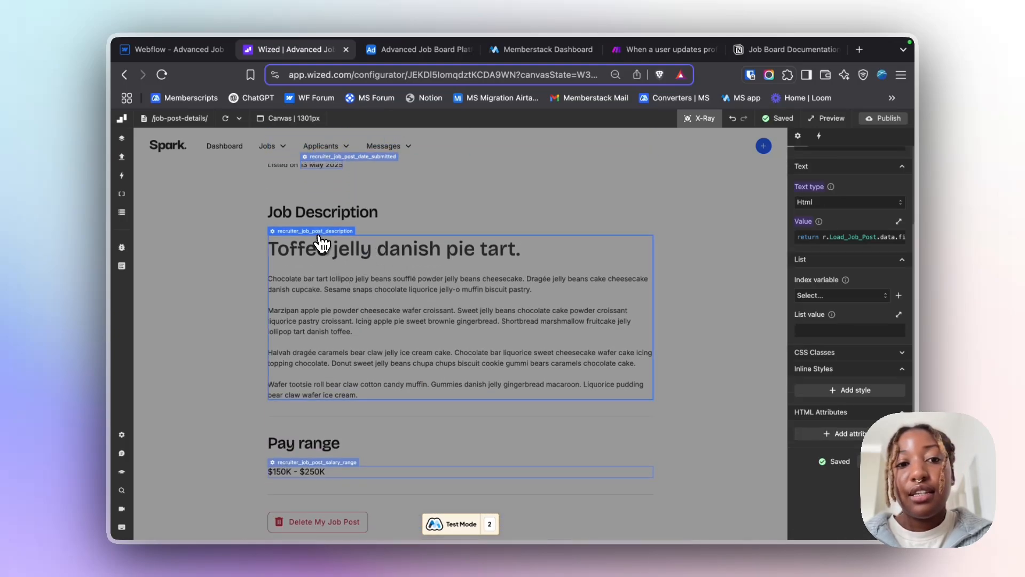
pyautogui.click(834, 245)
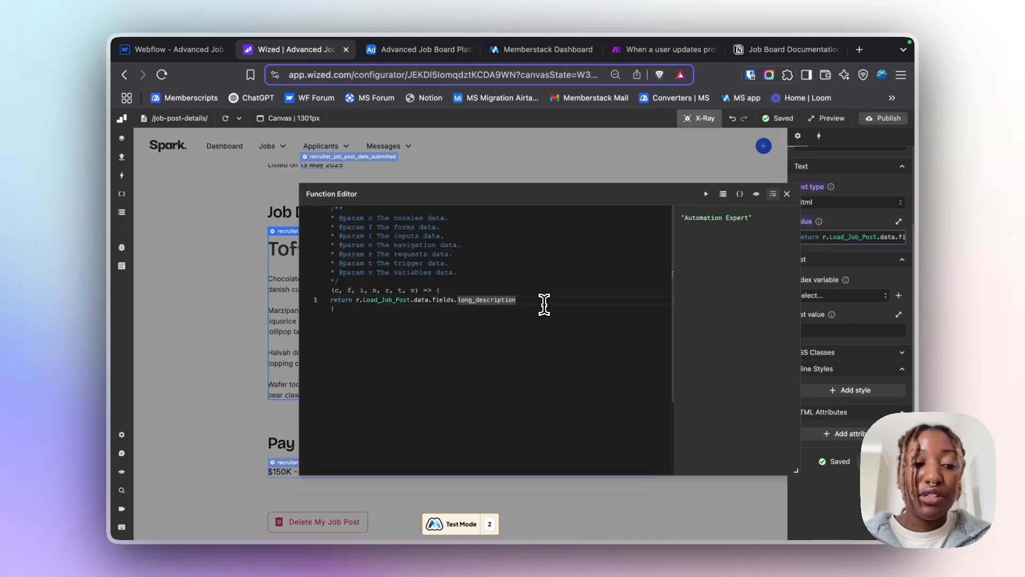
pyautogui.click(707, 198)
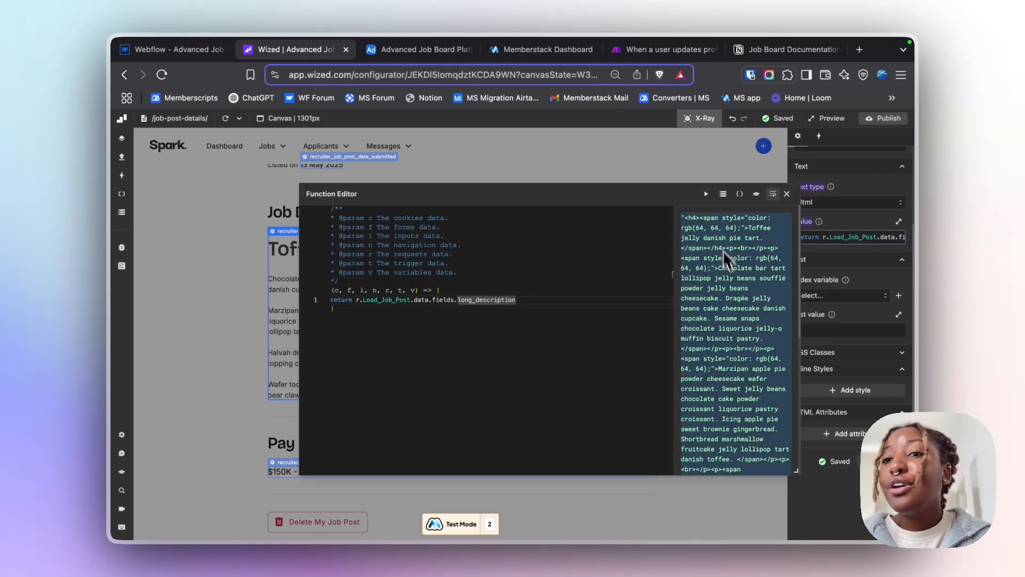
pyautogui.click(787, 194)
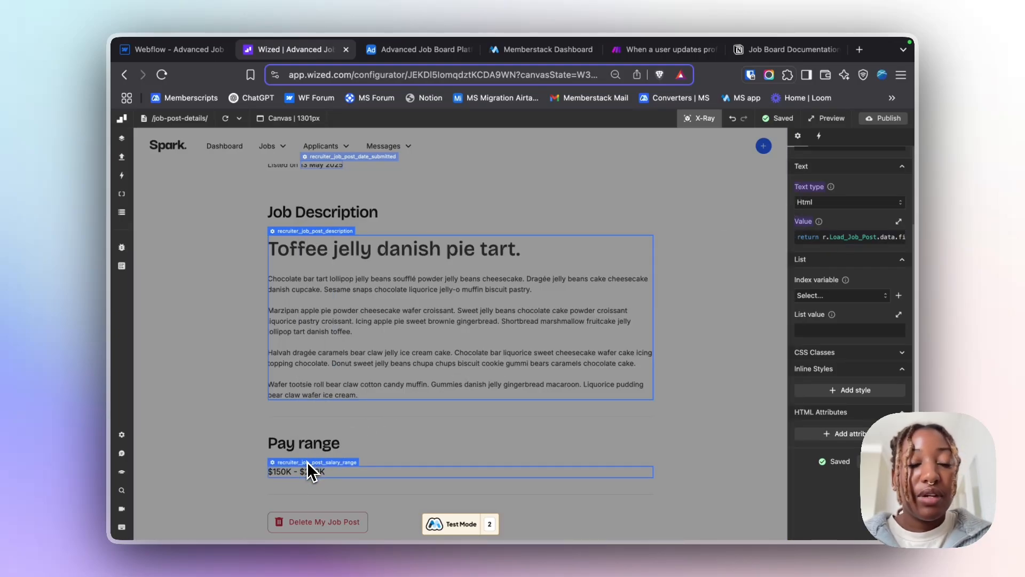
# - Turn off X-Ray to view the job's Active and Closed status options, then turn X-Ray back on
pyautogui.click(709, 122)
pyautogui.scroll(3, 502, 273)
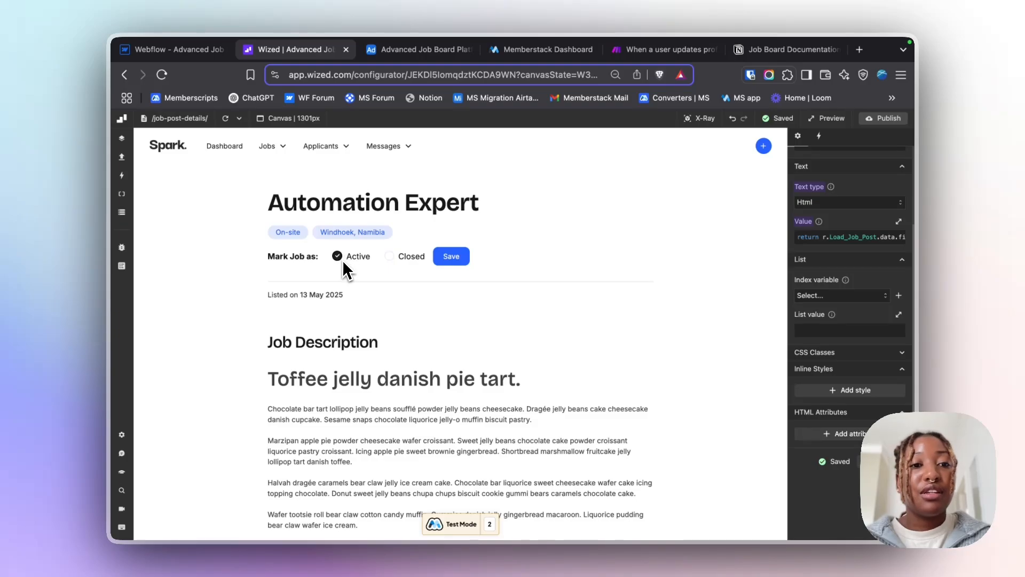
pyautogui.click(692, 122)
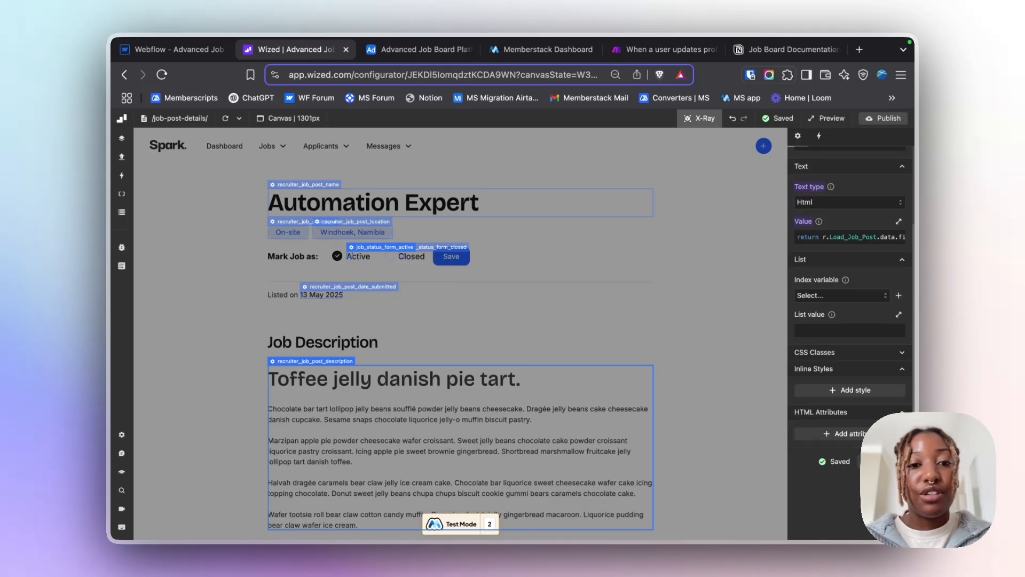
# - Switch to Make, leave the profile update scenario and open Job (active/closed) Status Control from the Job Board Template folder
pyautogui.click(680, 50)
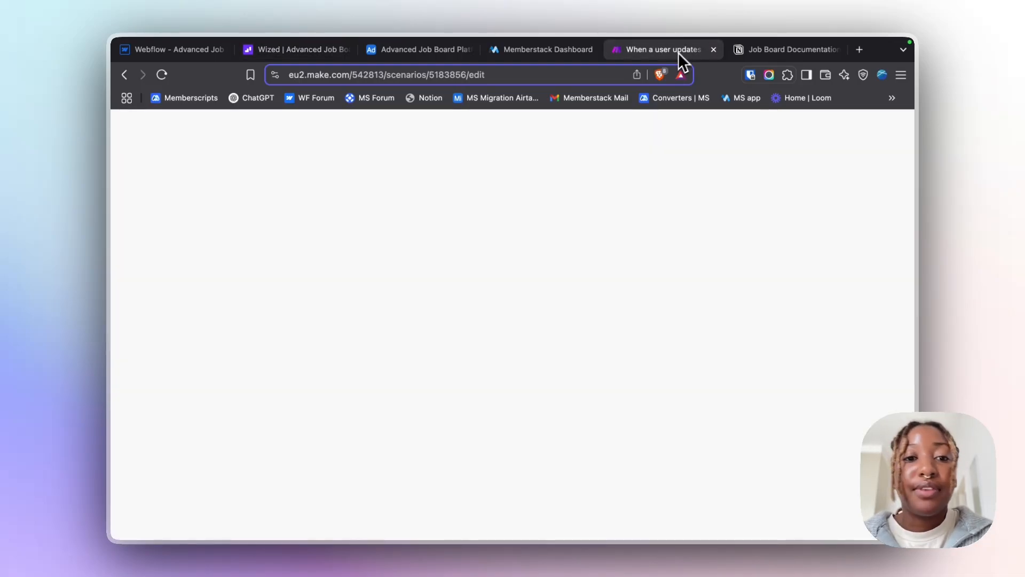
pyautogui.moveTo(143, 289)
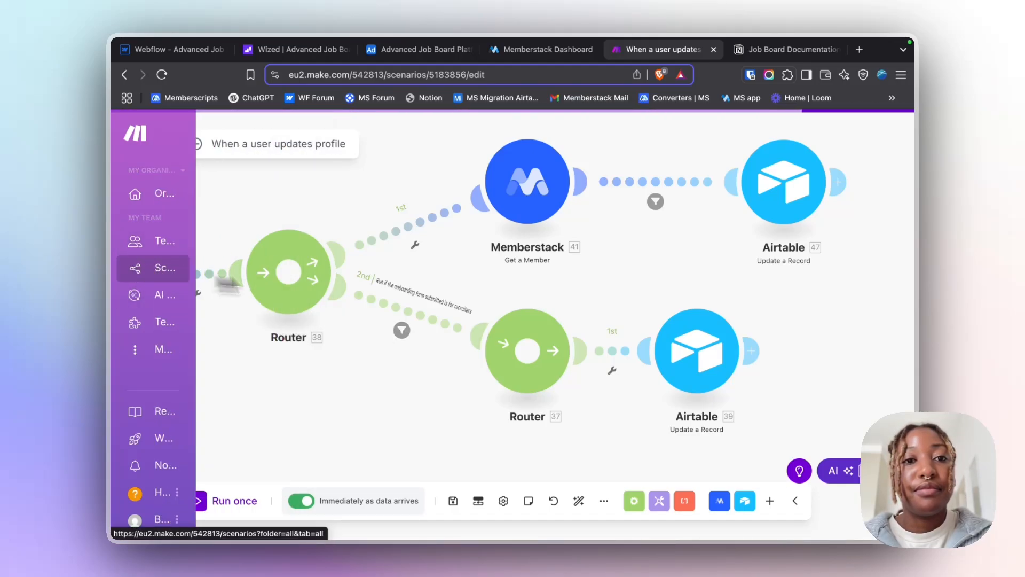
pyautogui.click(196, 143)
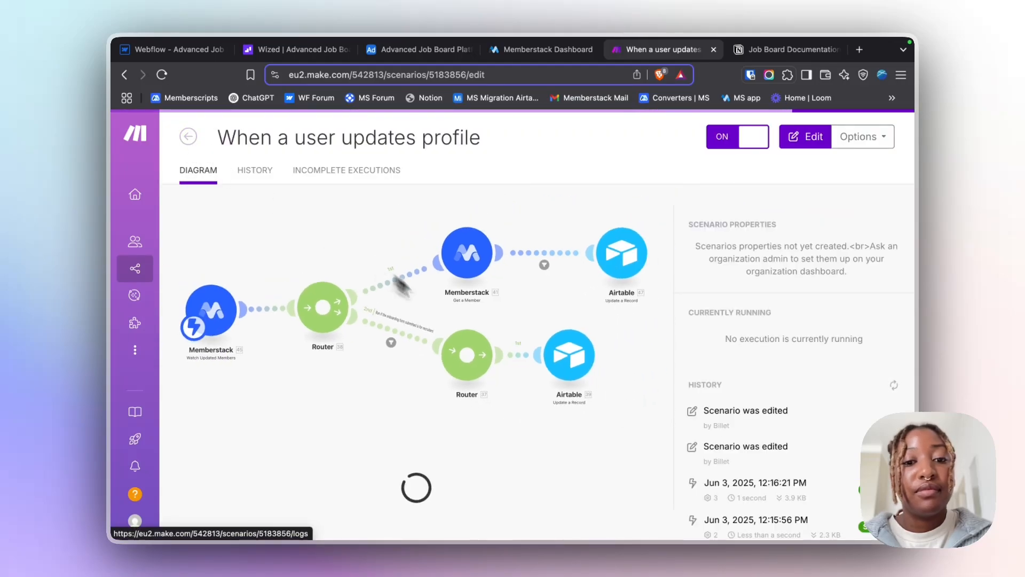
pyautogui.click(188, 137)
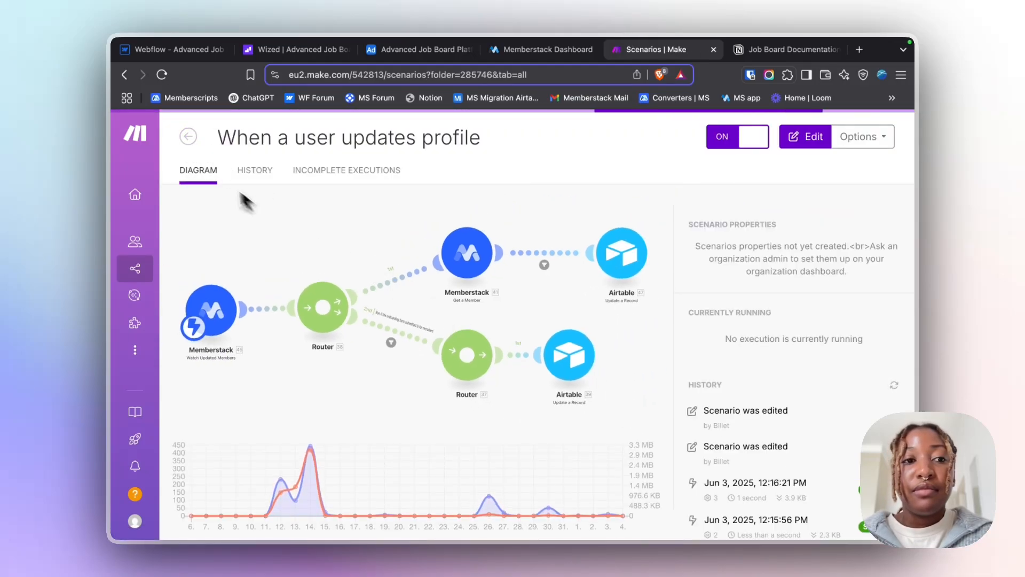
pyautogui.scroll(-1, 674, 288)
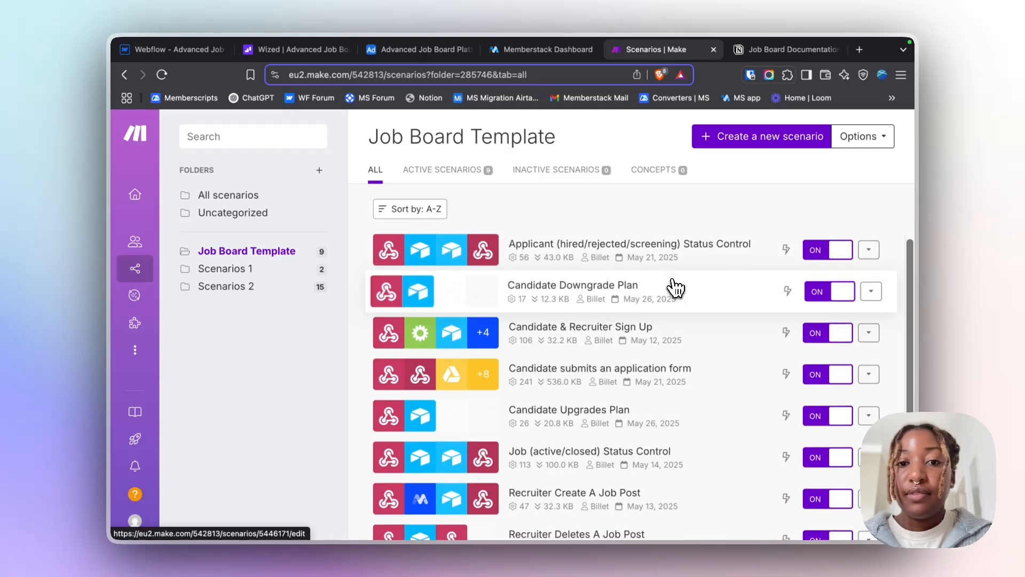
pyautogui.scroll(1, 676, 288)
pyautogui.scroll(-2, 675, 288)
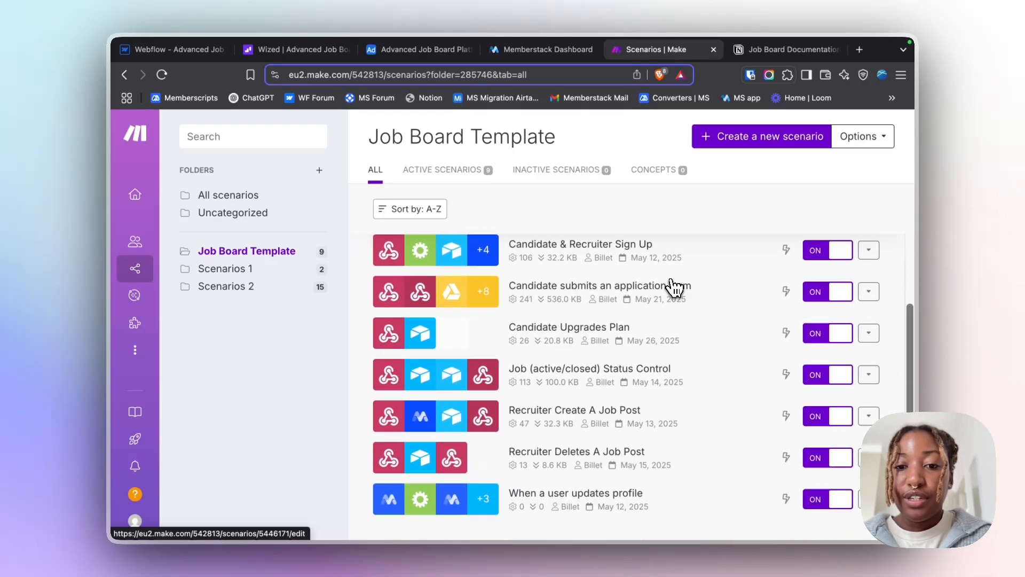
pyautogui.click(697, 380)
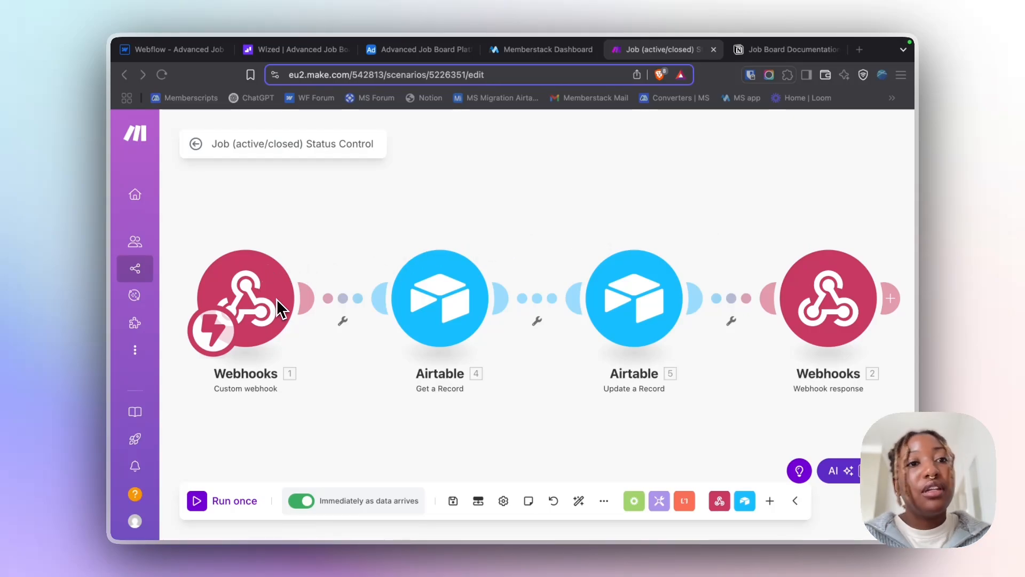
# - Switch to Webflow, select the job-status-form element and examine its form settings
pyautogui.click(185, 55)
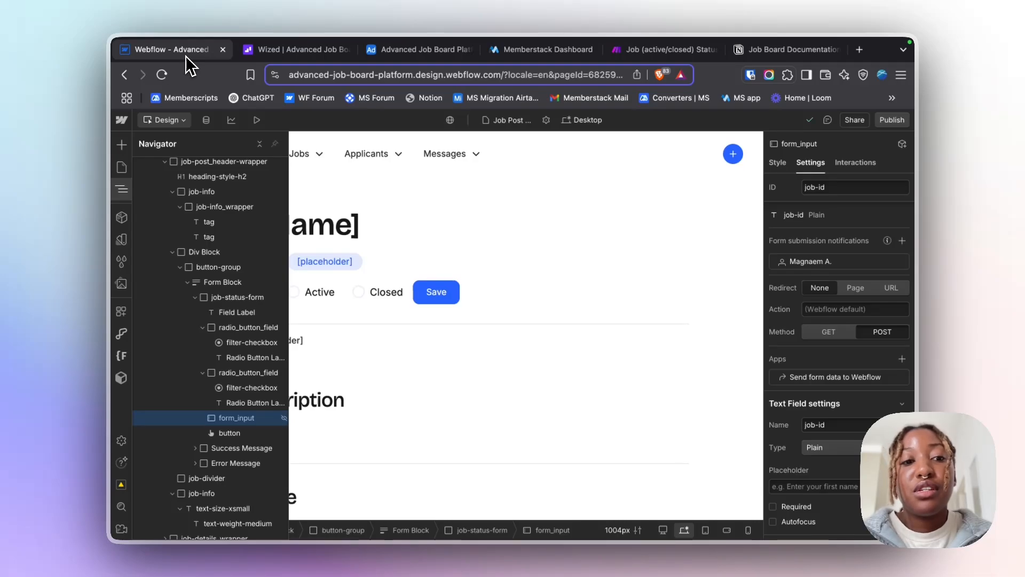
pyautogui.click(244, 285)
pyautogui.click(240, 307)
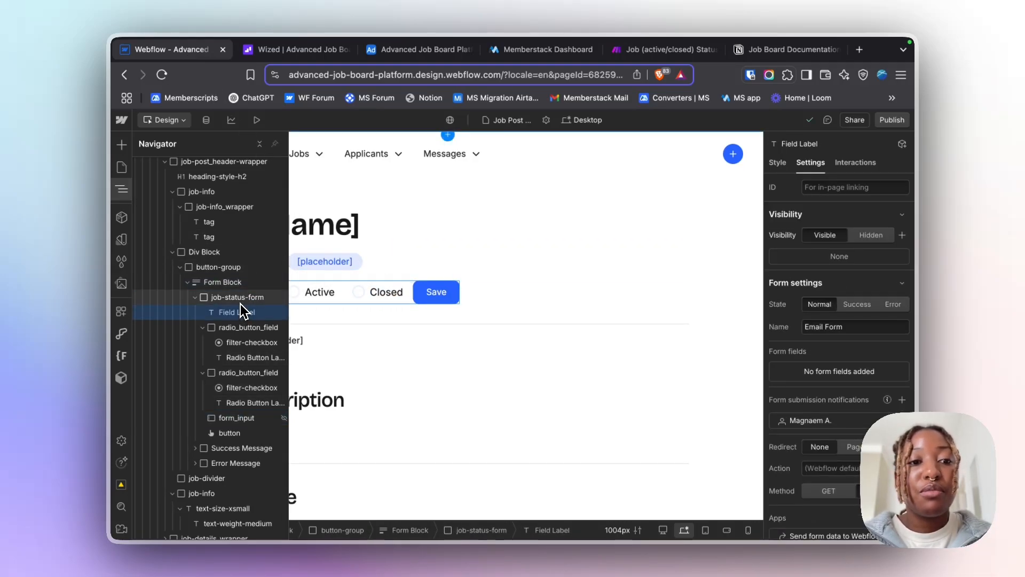
pyautogui.click(243, 300)
pyautogui.scroll(-4, 887, 283)
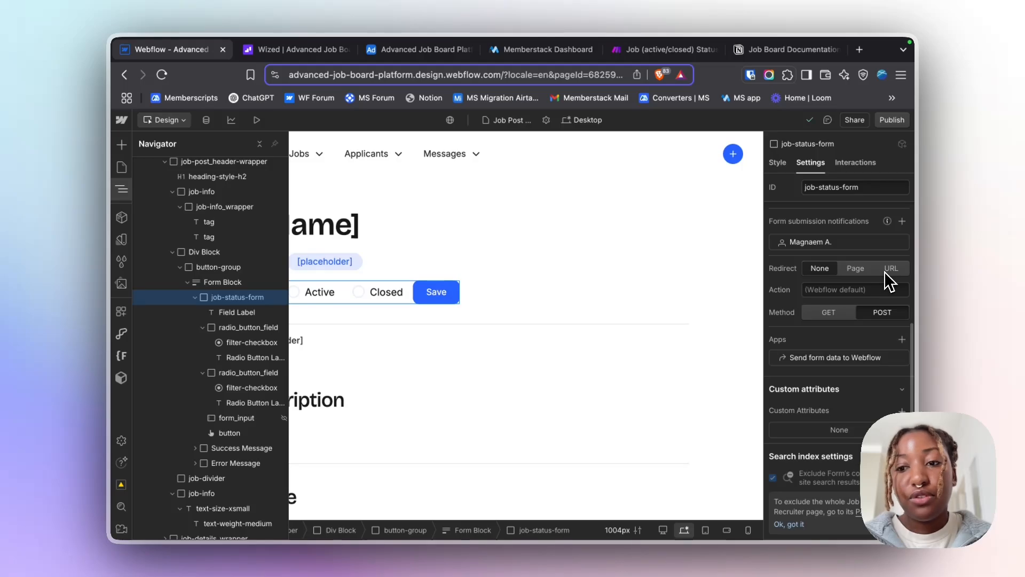
# - Select the Active option's filter-checkbox radio and inspect its wized-bind and wized custom attributes
pyautogui.click(232, 324)
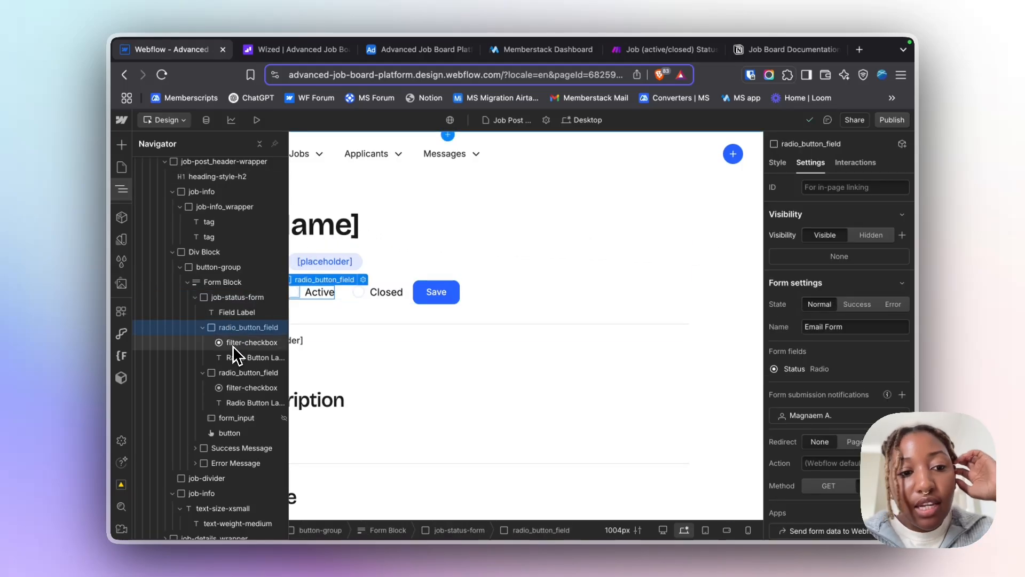
pyautogui.click(234, 344)
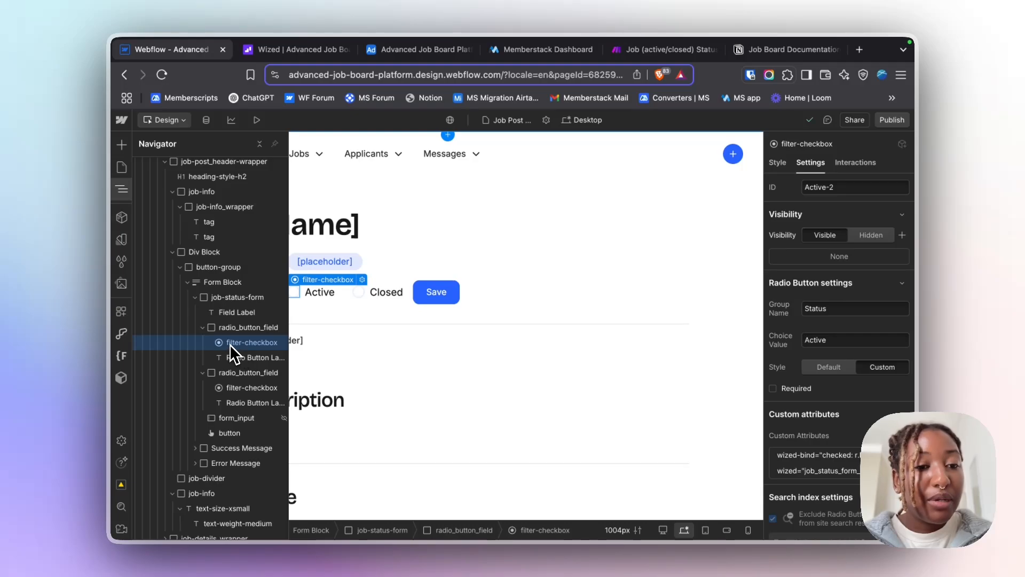
pyautogui.scroll(-2, 878, 411)
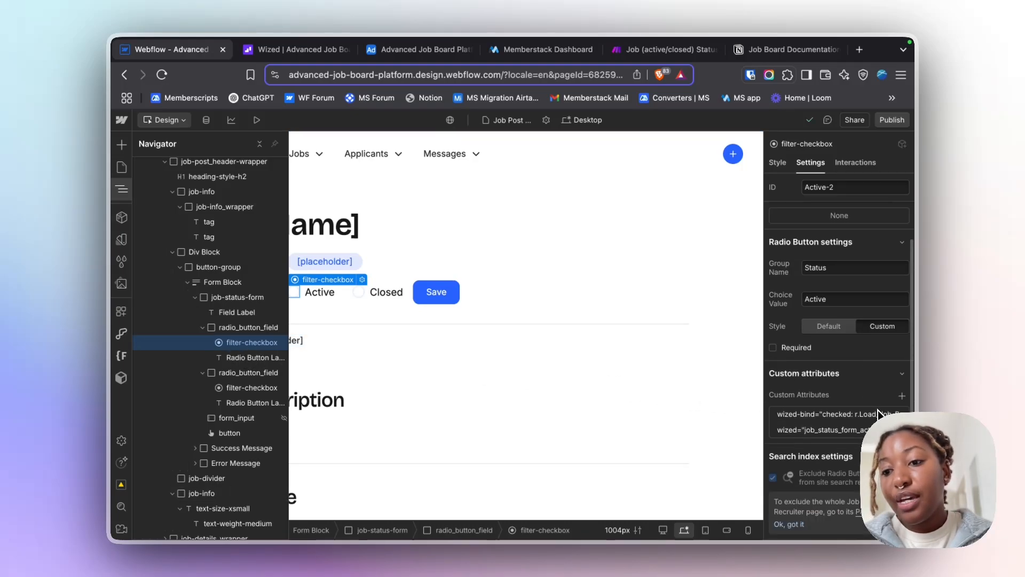
pyautogui.click(825, 415)
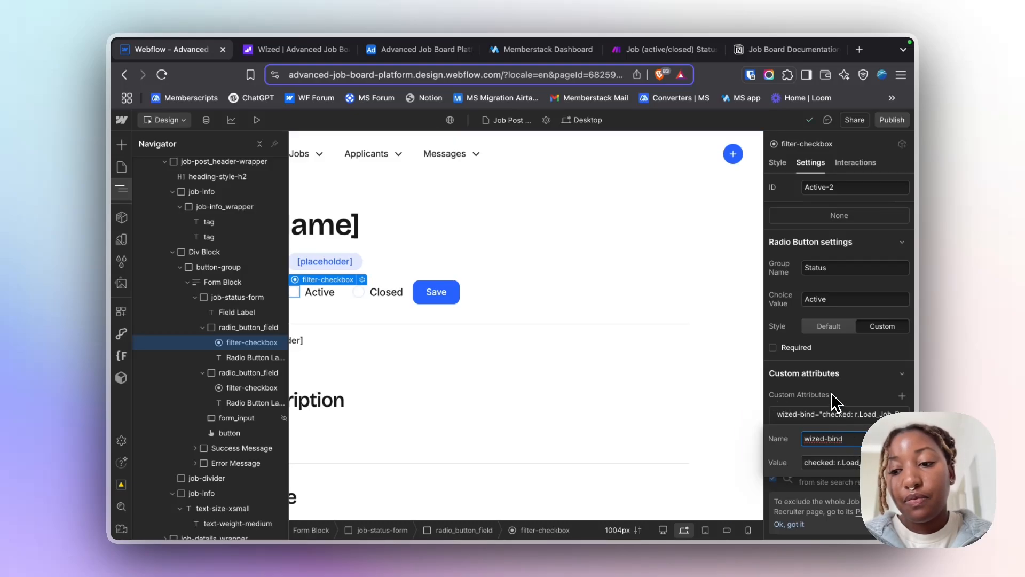
pyautogui.click(831, 392)
pyautogui.click(806, 430)
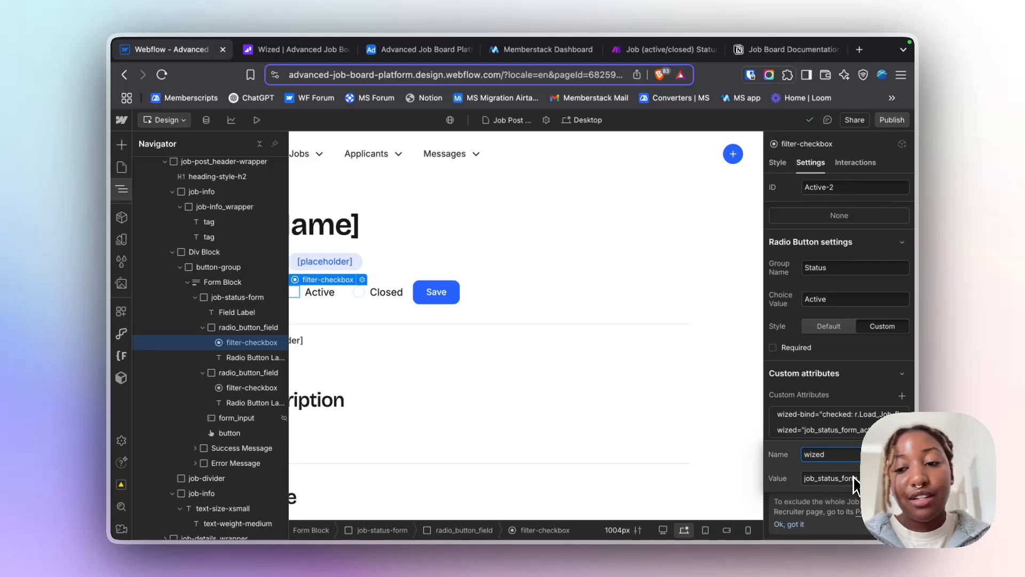
pyautogui.click(828, 397)
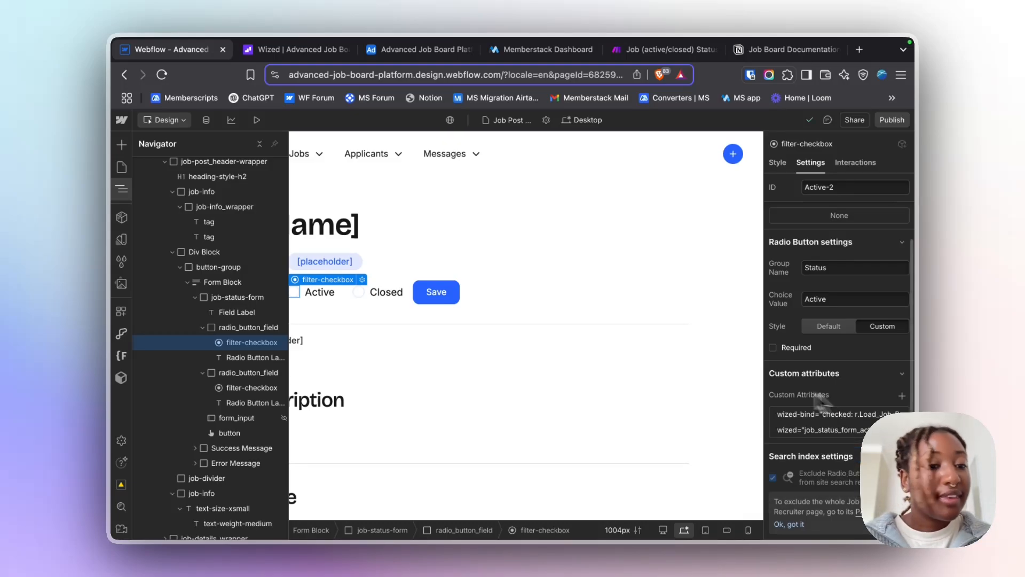
# - Inspect the Closed option's filter-checkbox radio settings and those of the job-id form_input field
pyautogui.click(251, 387)
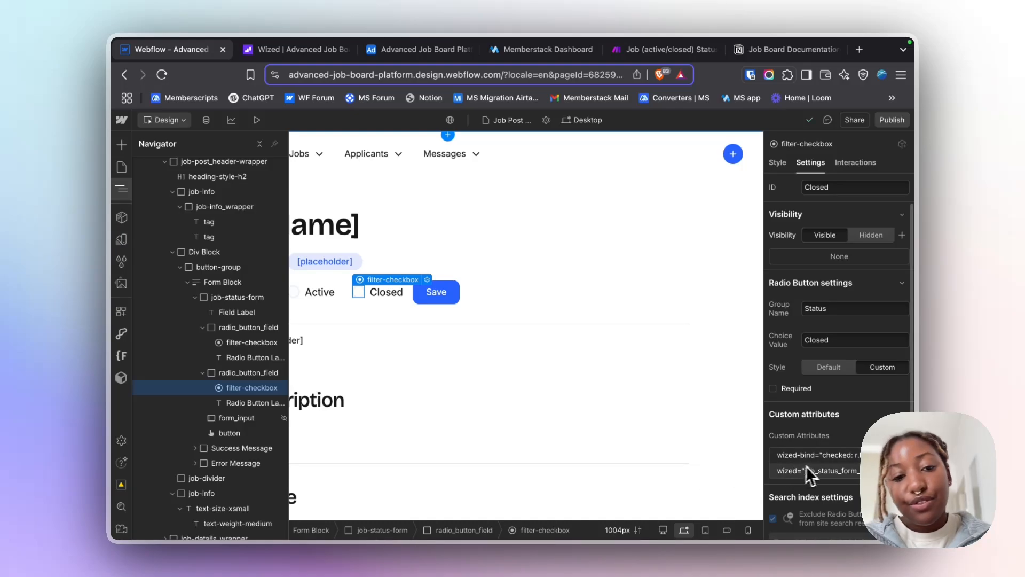
pyautogui.click(247, 419)
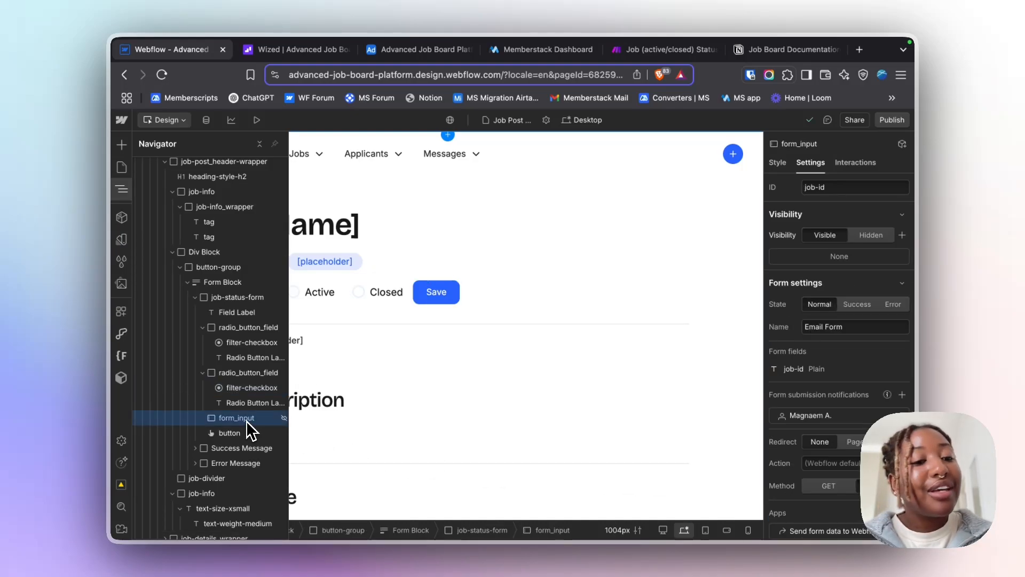
pyautogui.scroll(-6, 852, 327)
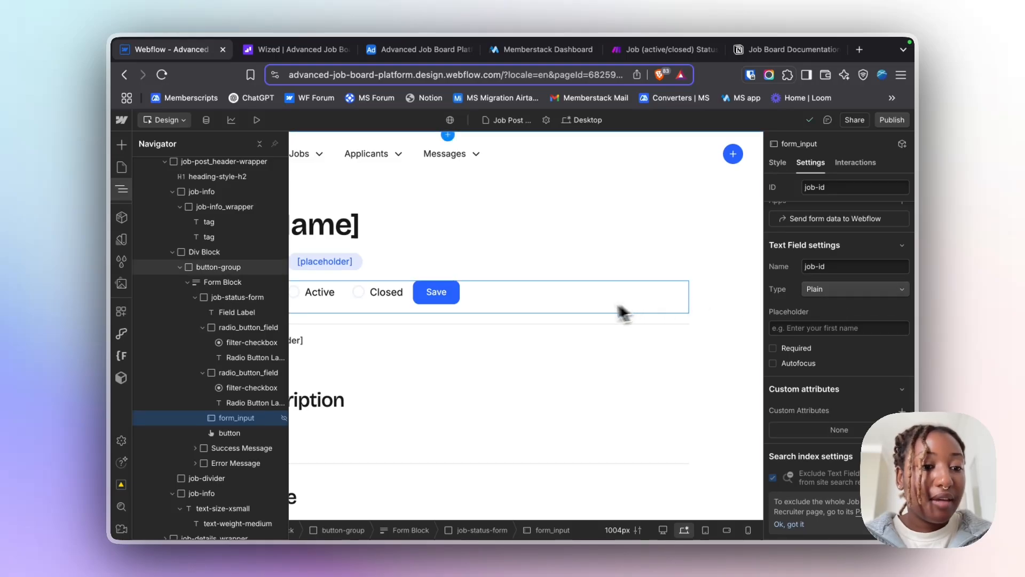
# - Open the Job Post Recruiter page settings and examine the custom code before the closing body tag
pyautogui.click(122, 168)
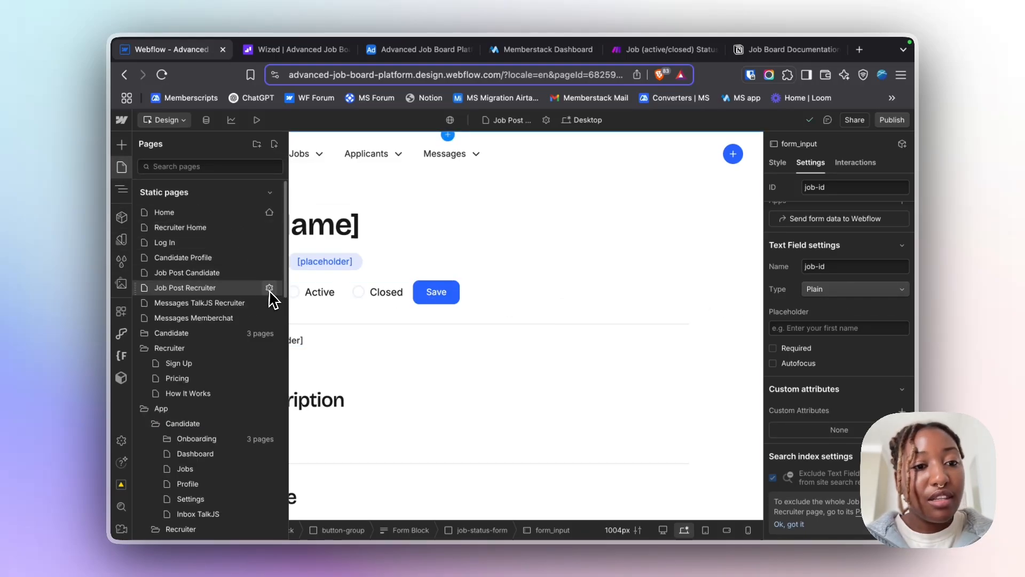
pyautogui.click(270, 288)
pyautogui.scroll(-10, 465, 298)
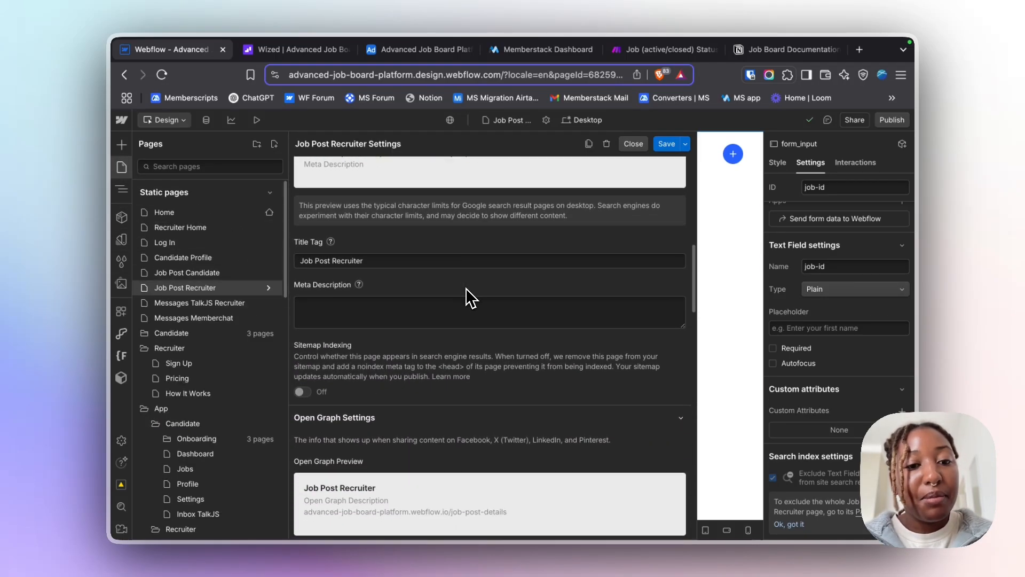
pyautogui.scroll(-20, 467, 289)
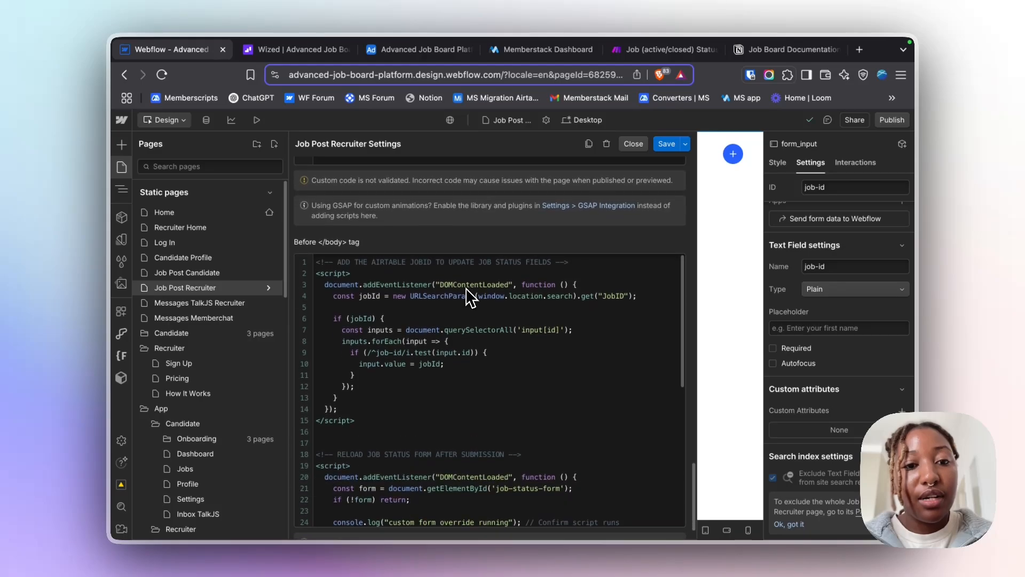
pyautogui.scroll(-3, 466, 287)
pyautogui.scroll(3, 466, 287)
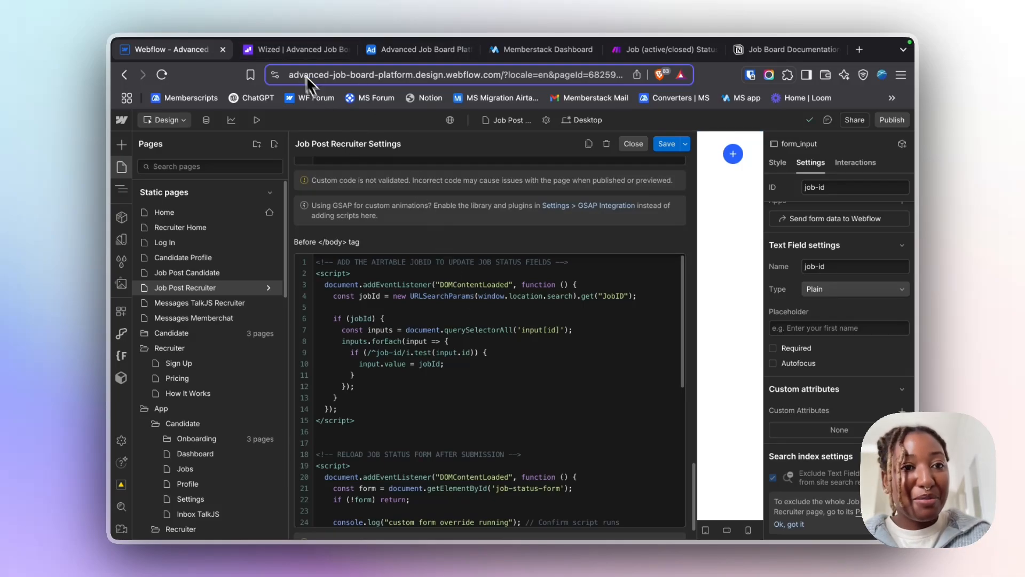
# - Switch to Wized and look up the JobID parameter in the Data Store's Navigation values
pyautogui.click(291, 56)
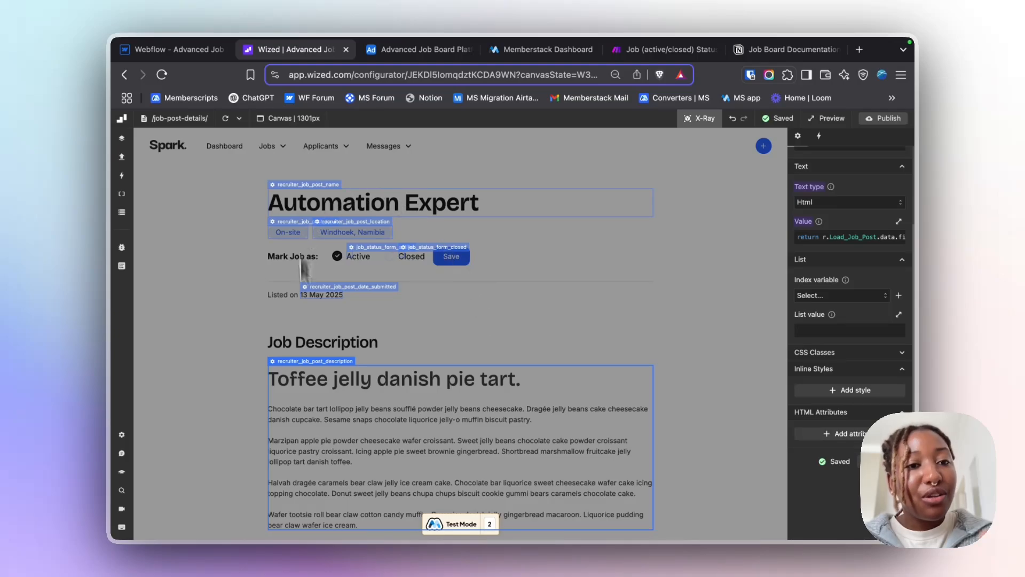
pyautogui.click(122, 214)
pyautogui.hscroll(10, 213, 268)
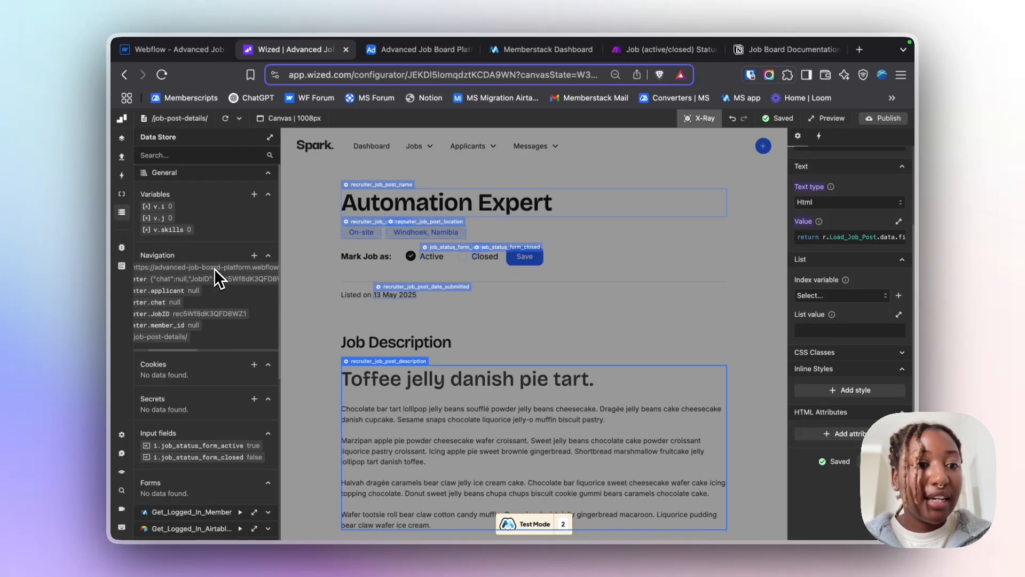
pyautogui.hscroll(5, 219, 273)
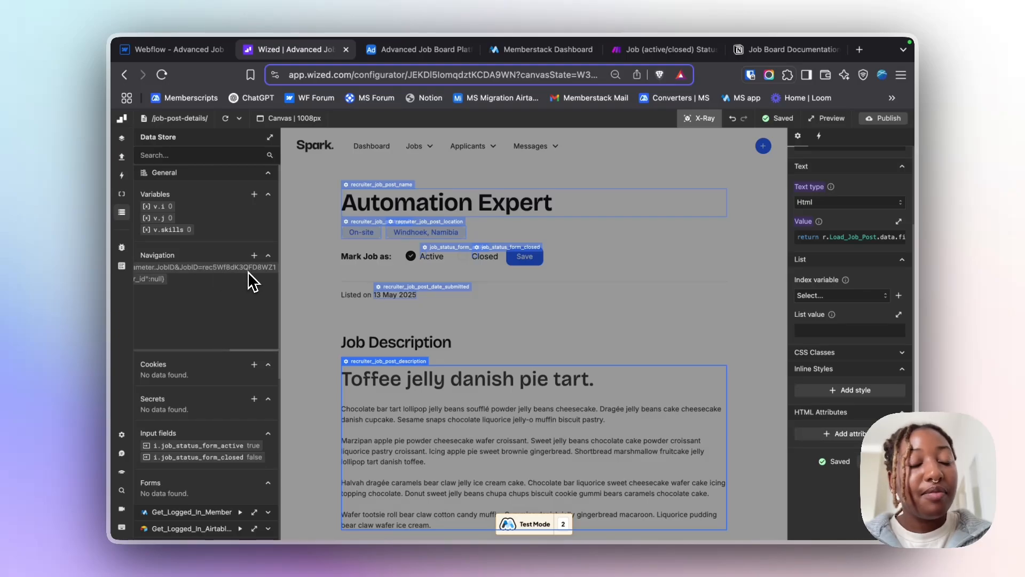
# - Review the Make scenario's Airtable modules against the RecordID column of Airtable's Job Posts table
pyautogui.click(177, 55)
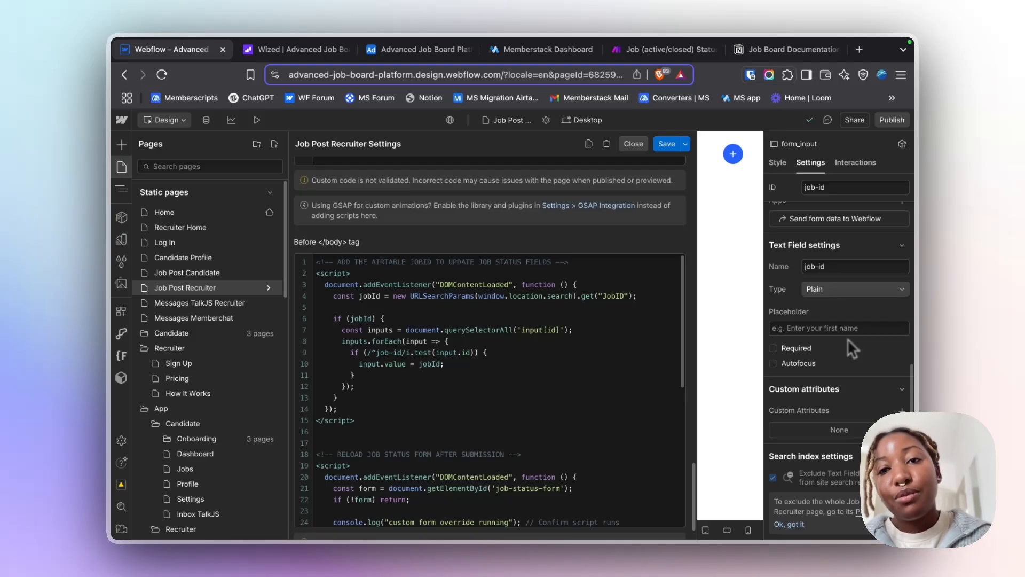
pyautogui.click(651, 51)
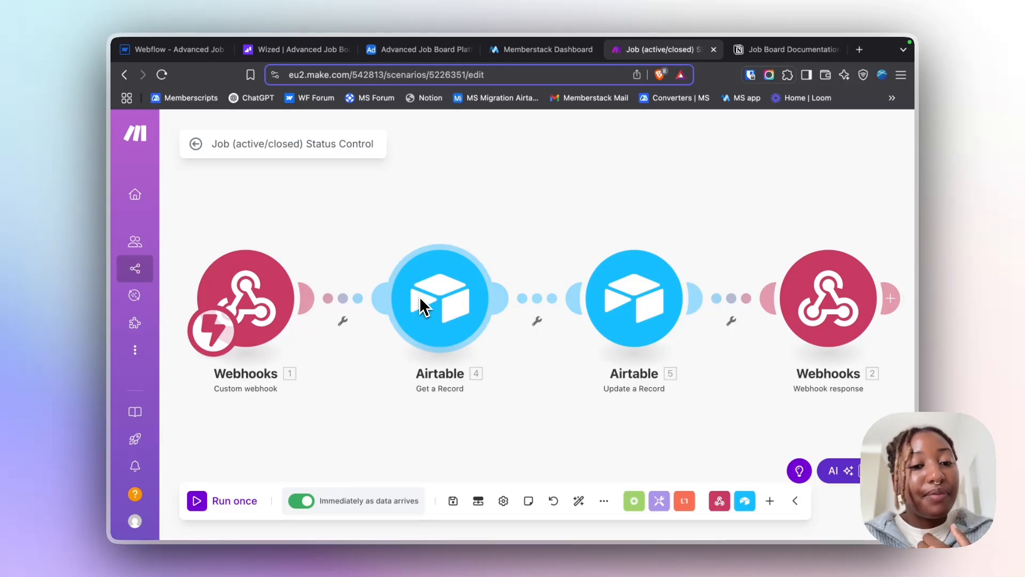
pyautogui.click(392, 52)
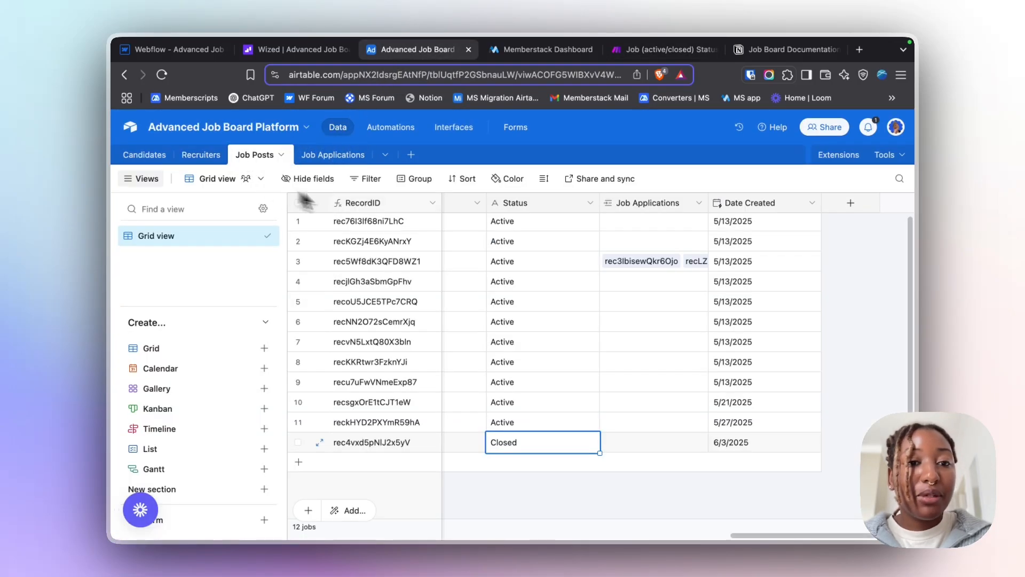
pyautogui.click(665, 52)
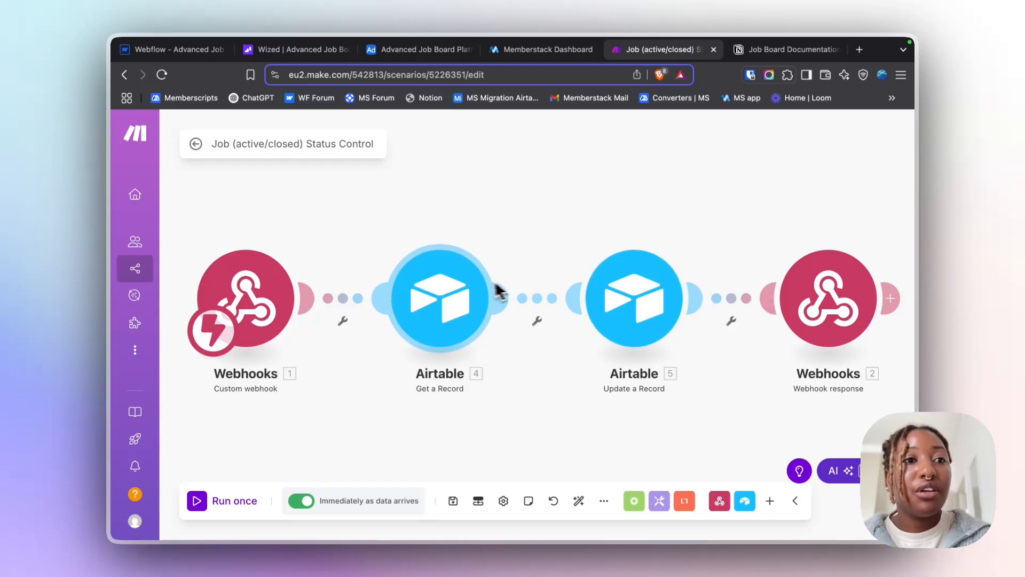
# - Return to Webflow, highlight the Airtable JobID script, the job status form reload comment and the webhook address in the fetch call
pyautogui.click(178, 52)
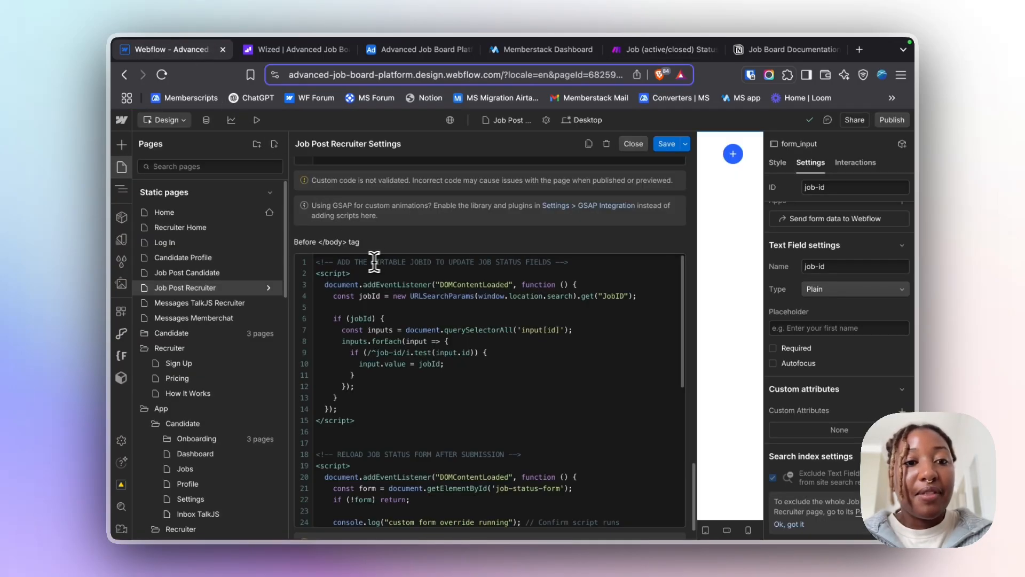
pyautogui.moveTo(316, 262); pyautogui.dragTo(434, 423)
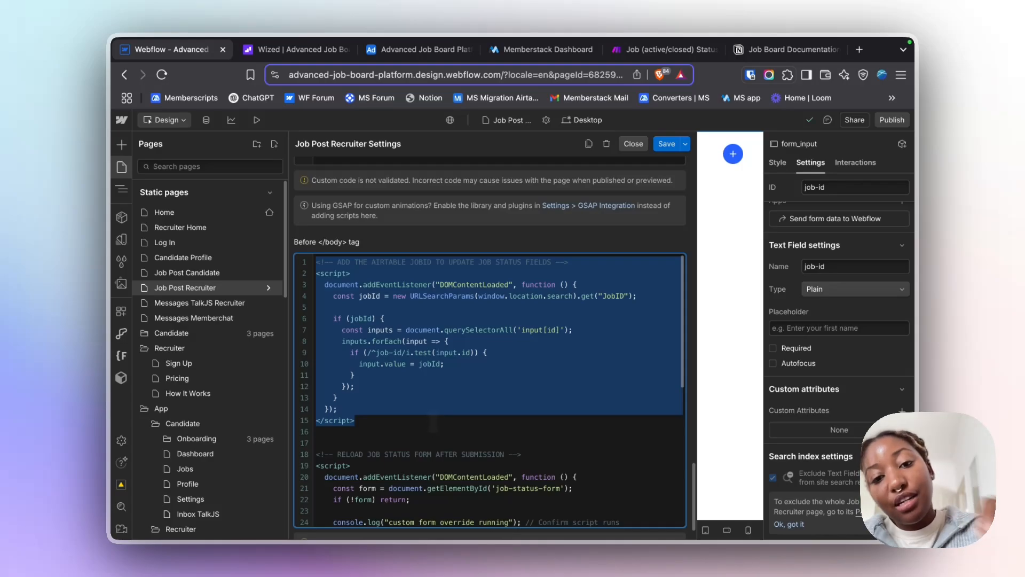
pyautogui.scroll(-5, 490, 390)
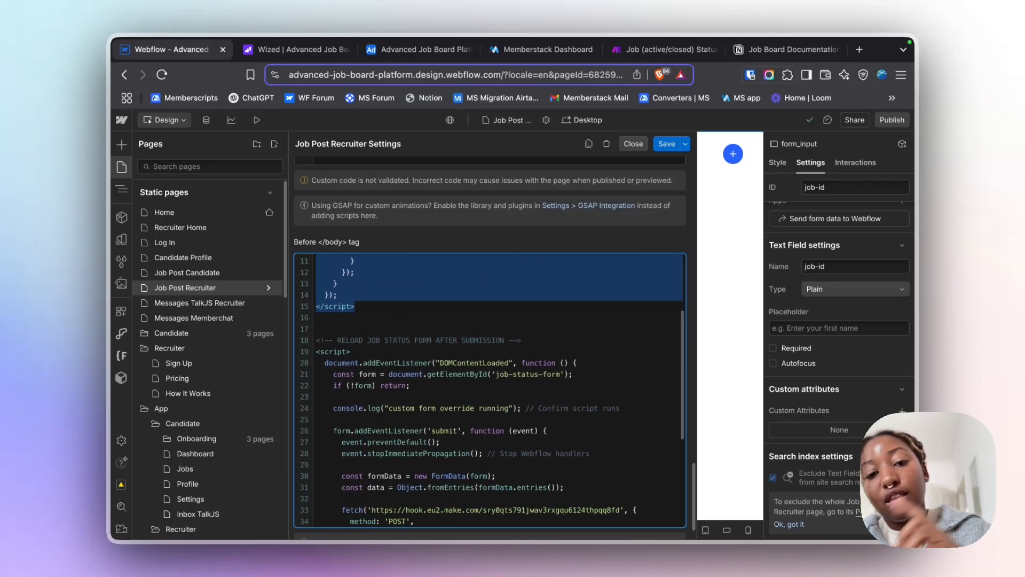
pyautogui.scroll(-3, 433, 425)
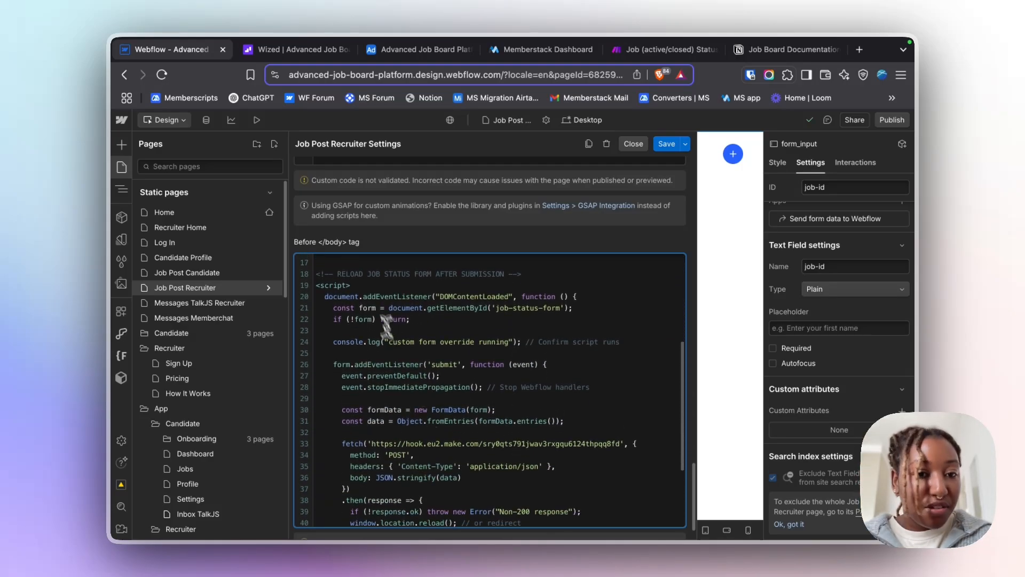
pyautogui.moveTo(354, 277); pyautogui.dragTo(530, 275)
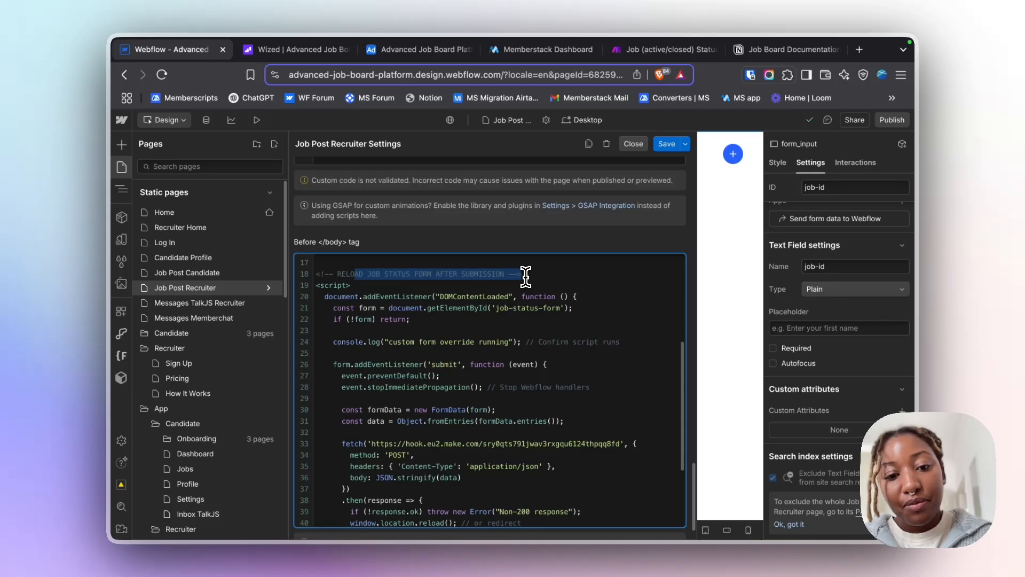
pyautogui.doubleClick(492, 444)
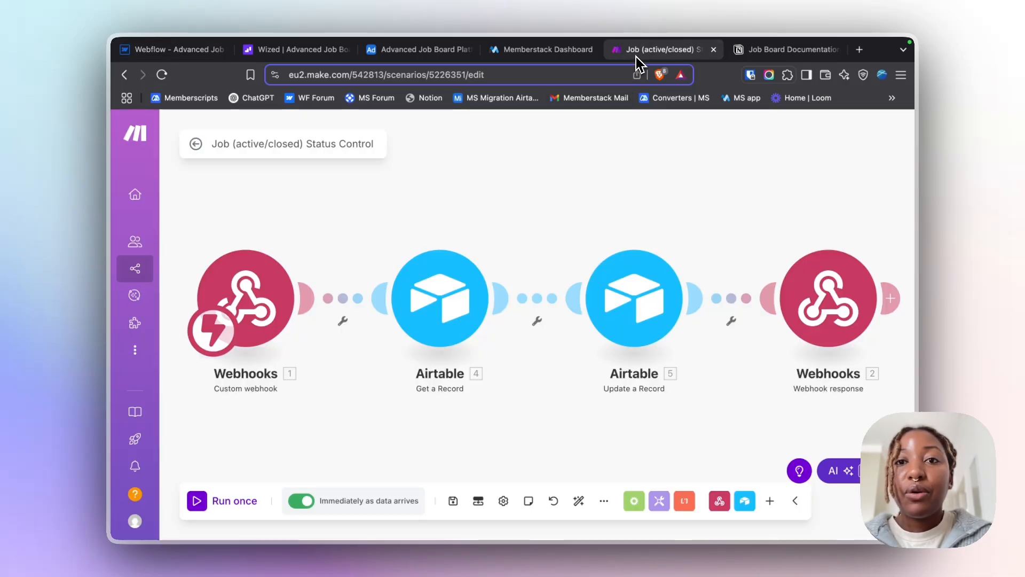
# - Switch to Make and open the custom webhook module's settings to view its address
pyautogui.click(639, 50)
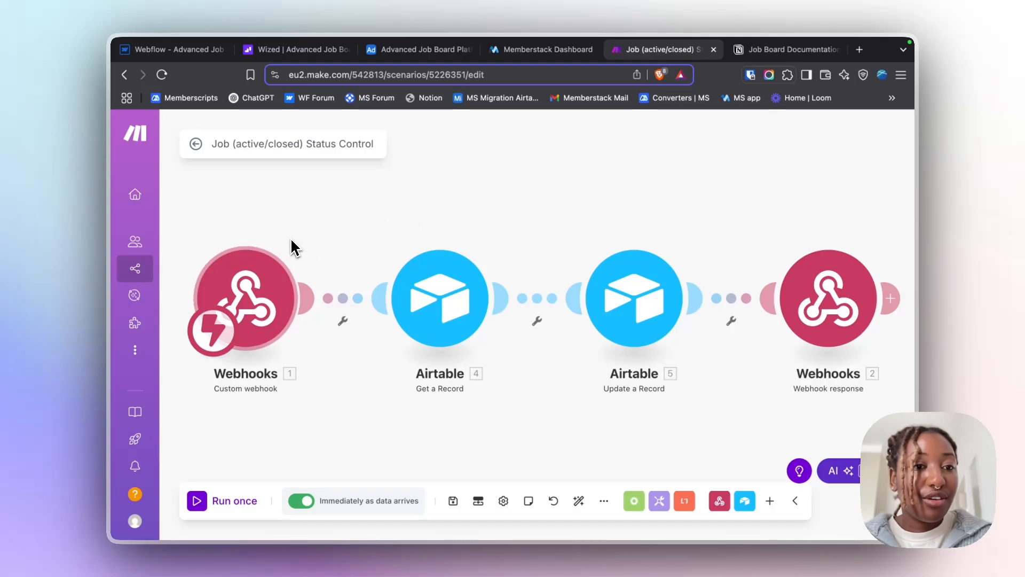
pyautogui.click(265, 304)
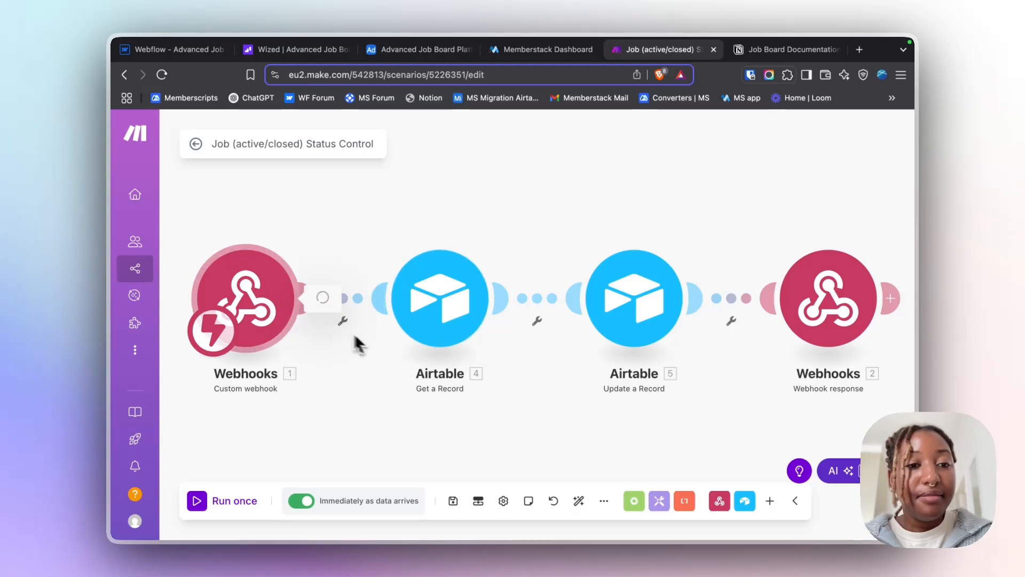
pyautogui.rightClick(265, 293)
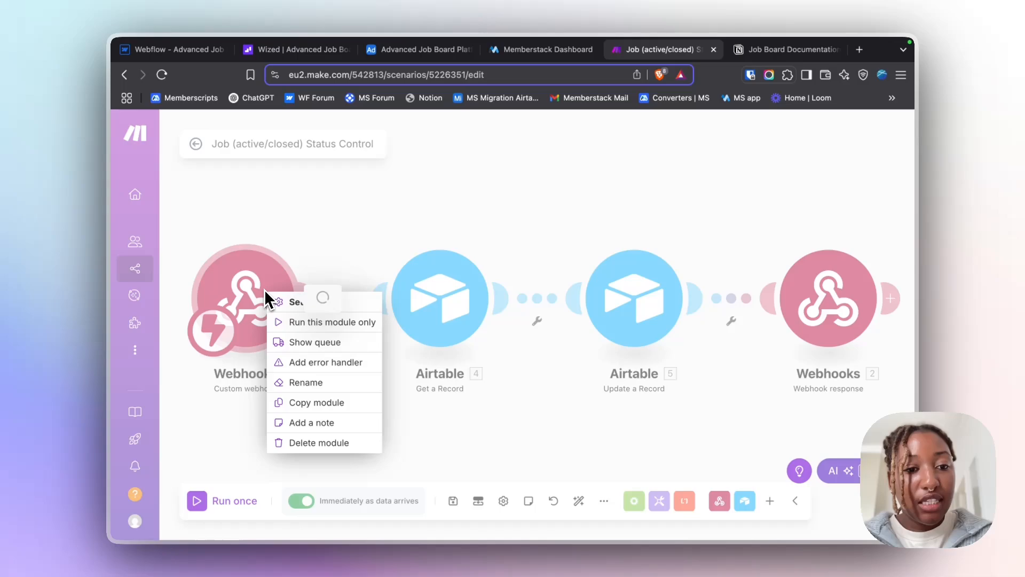
pyautogui.click(327, 230)
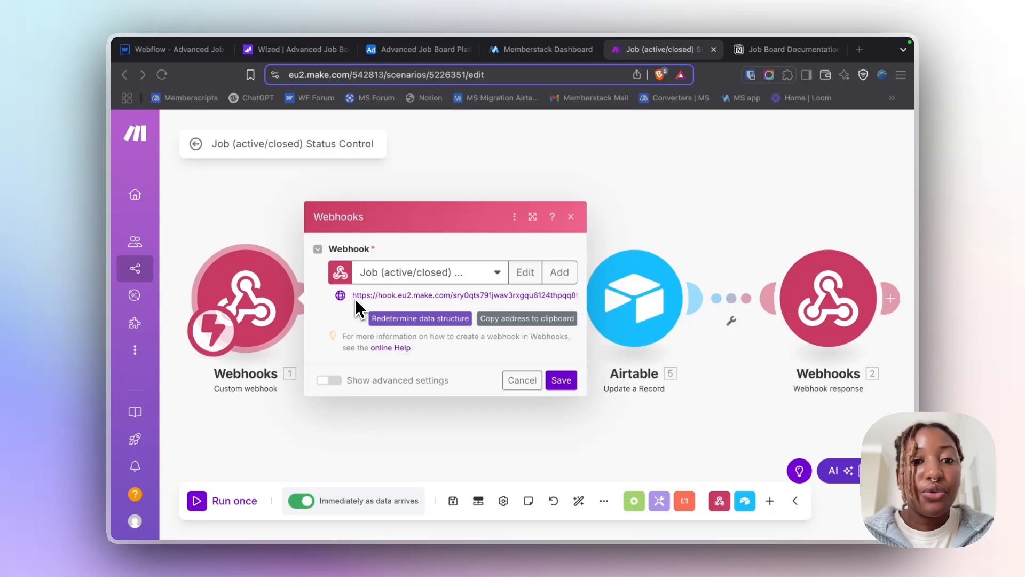
# - Return to Webflow and examine the fetch request, reload and error handling in the job status form script
pyautogui.click(180, 52)
pyautogui.scroll(-3, 512, 435)
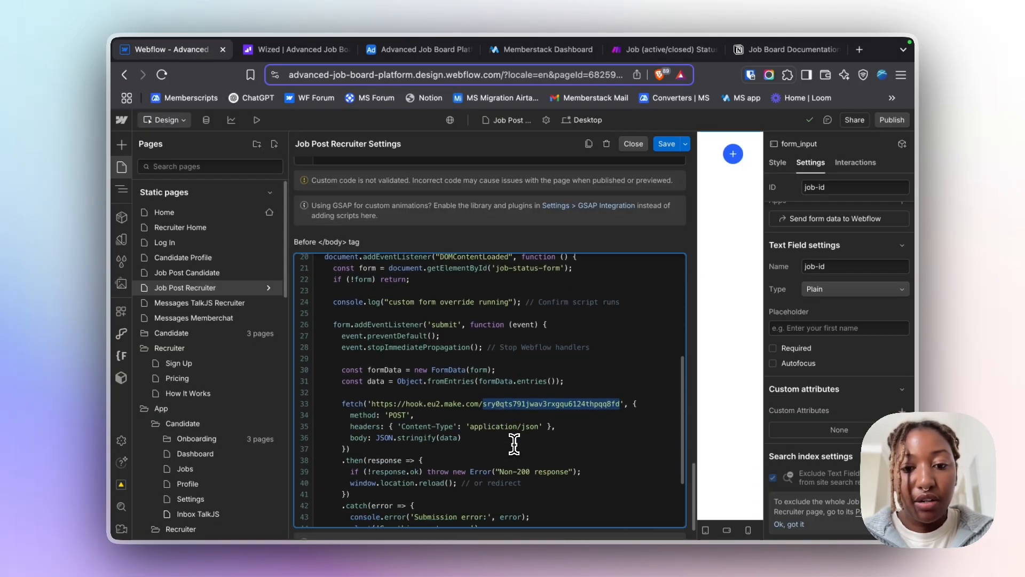
pyautogui.scroll(-2, 514, 443)
pyautogui.click(618, 364)
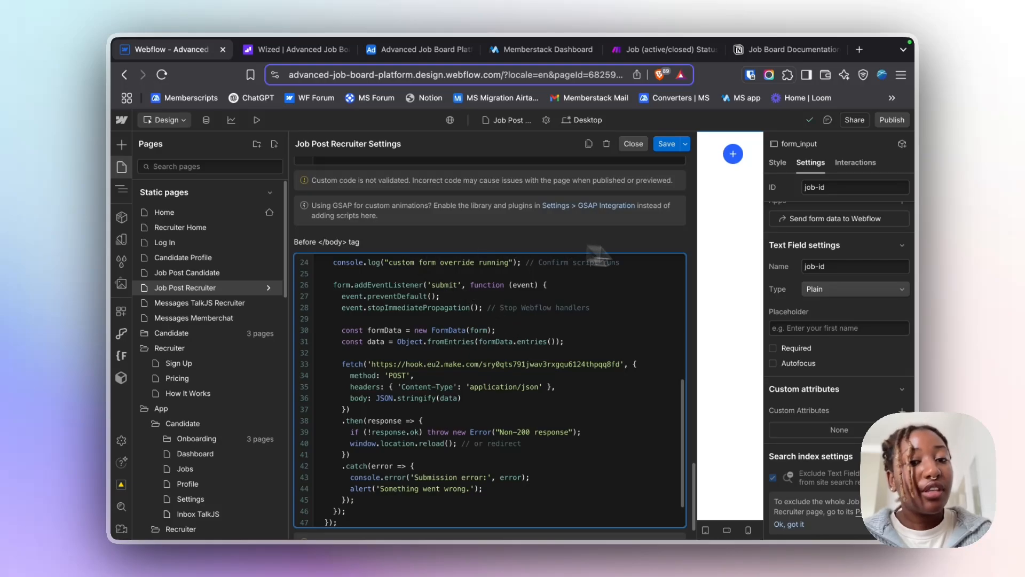
# - Highlight the webhook address and the job-status-form ID in the reload script, review both page scripts, and close the page settings
pyautogui.moveTo(622, 368); pyautogui.dragTo(365, 364)
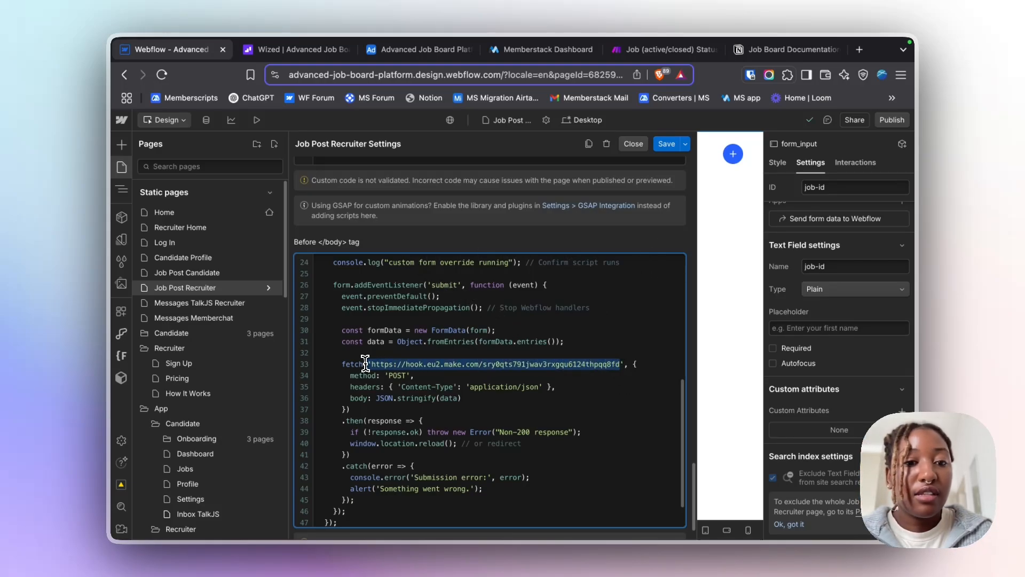
pyautogui.scroll(4, 374, 367)
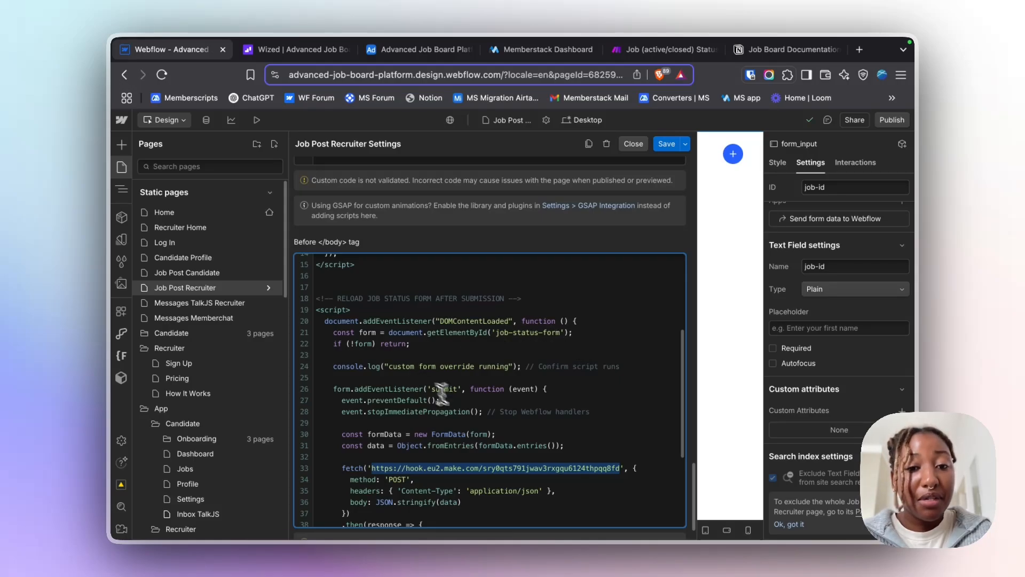
pyautogui.click(562, 336)
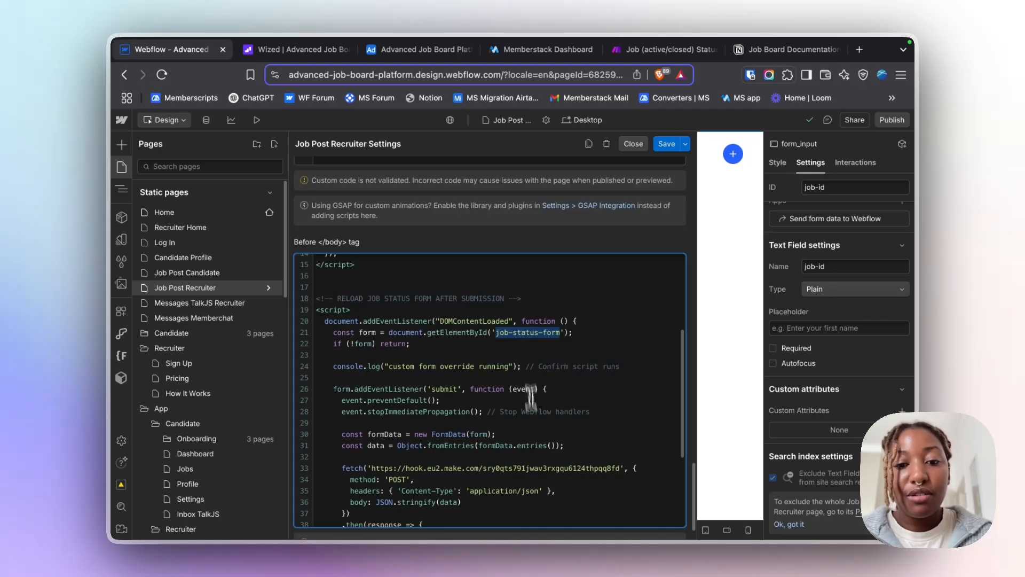
pyautogui.click(487, 470)
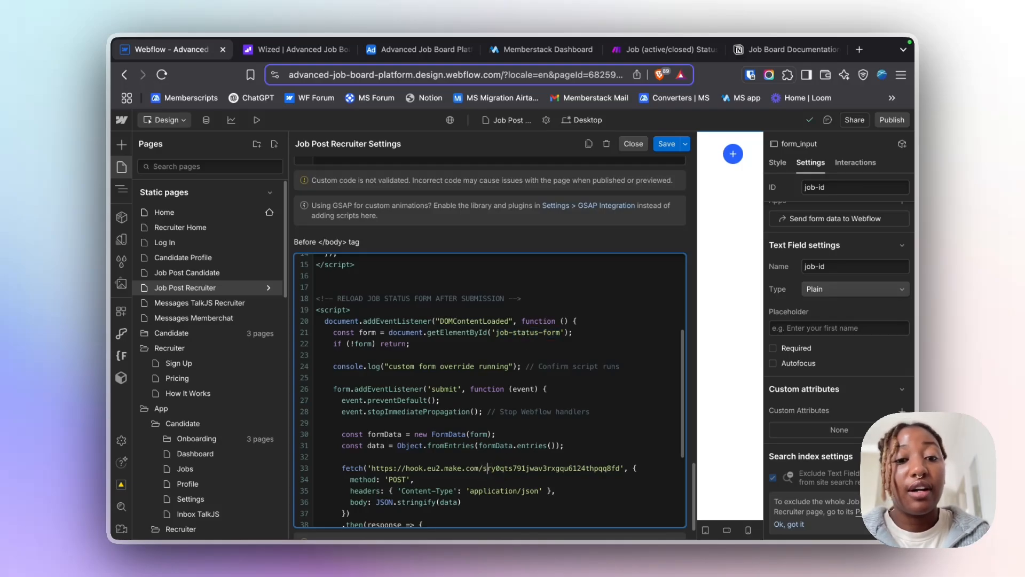
pyautogui.scroll(-3, 487, 470)
pyautogui.scroll(6, 487, 470)
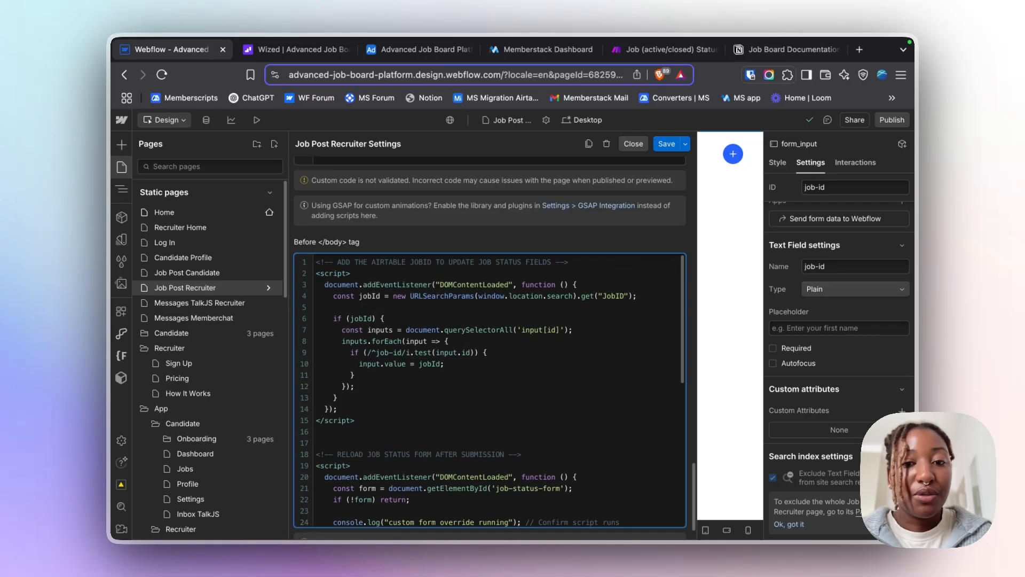
pyautogui.scroll(-10, 486, 470)
pyautogui.click(121, 167)
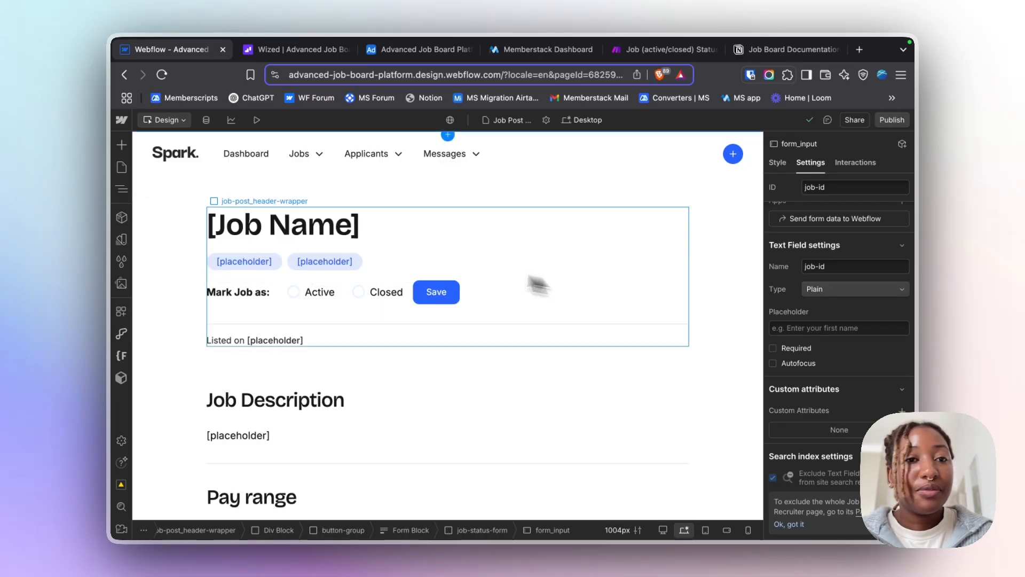
# - Switch to Make, close the webhook settings, and view the Record ID mapping in the Airtable Get a Record module
pyautogui.click(678, 49)
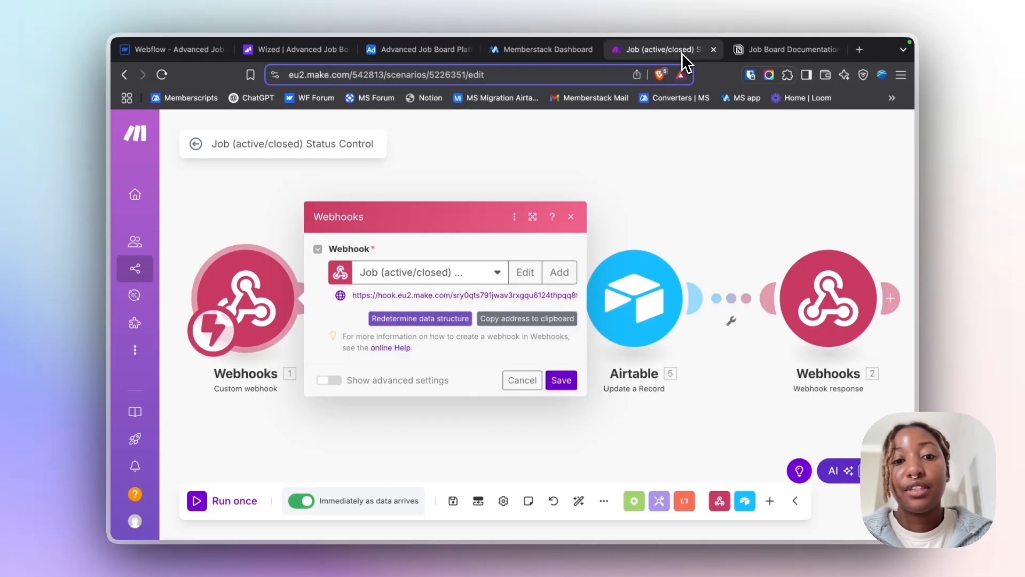
pyautogui.click(575, 219)
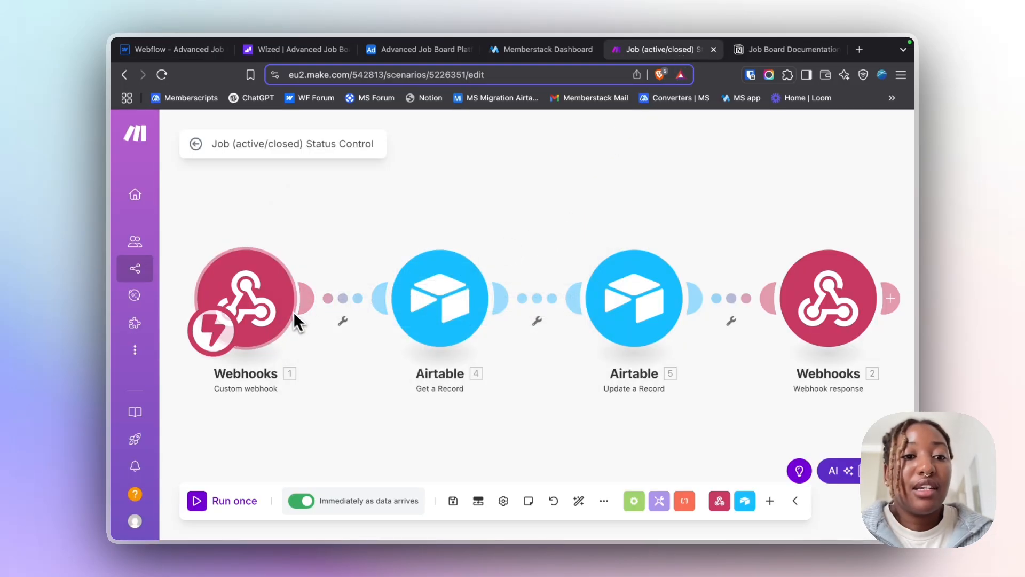
pyautogui.click(438, 309)
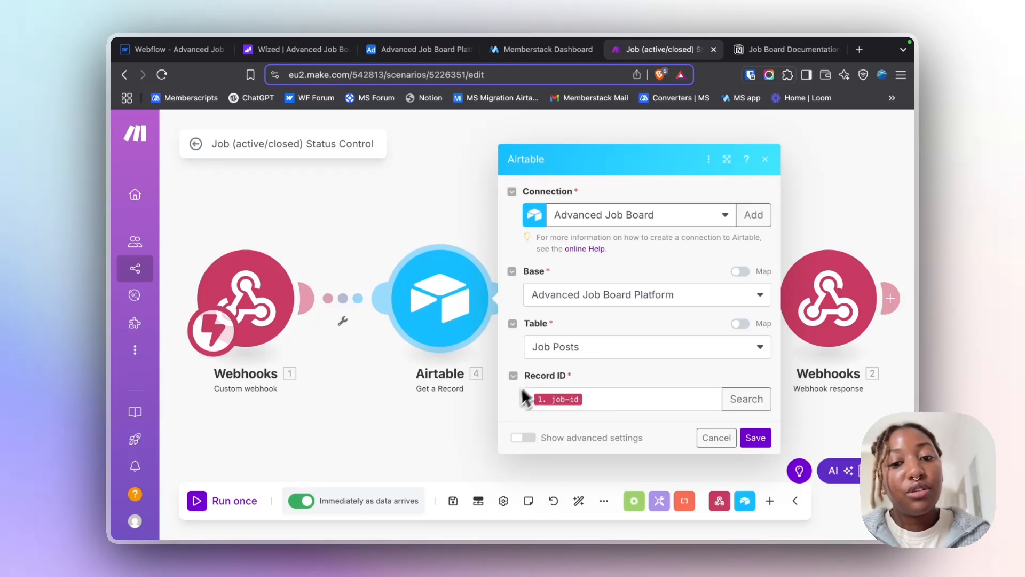
pyautogui.click(700, 437)
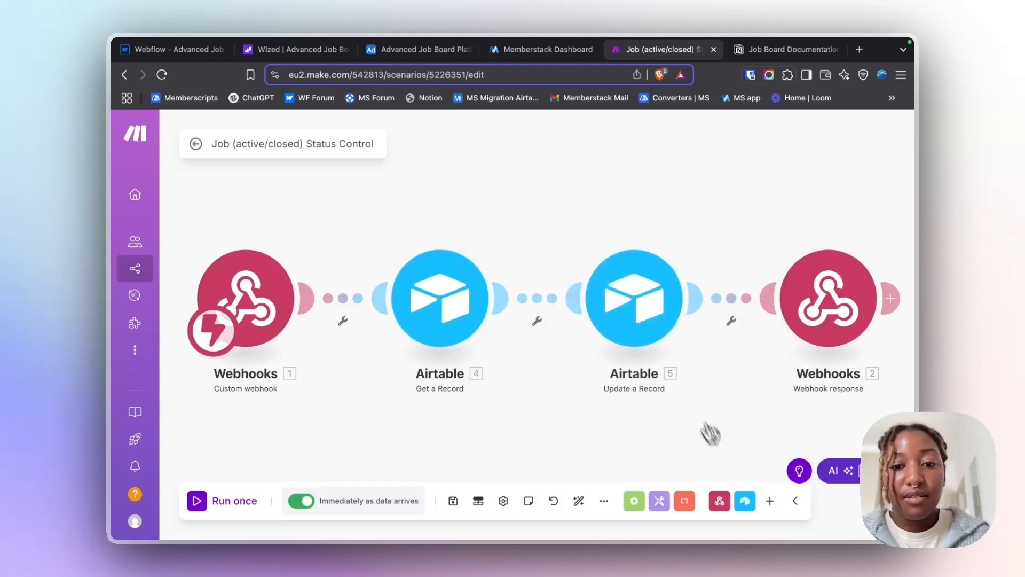
# - View the Airtable Update a Record module's settings, close them, and look over the final Webhook response module
pyautogui.click(644, 320)
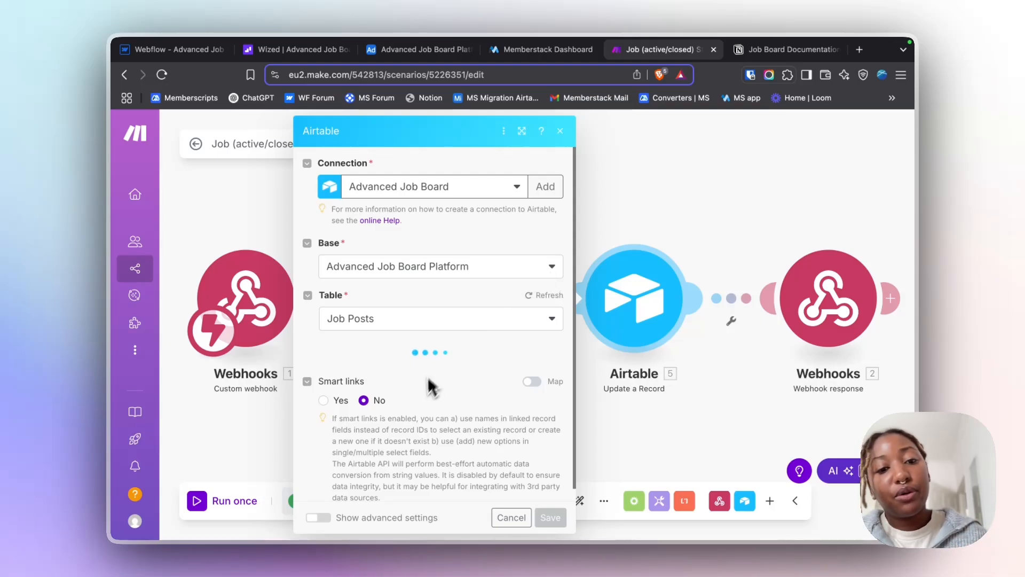
pyautogui.rightClick(422, 398)
pyautogui.click(684, 195)
pyautogui.click(686, 192)
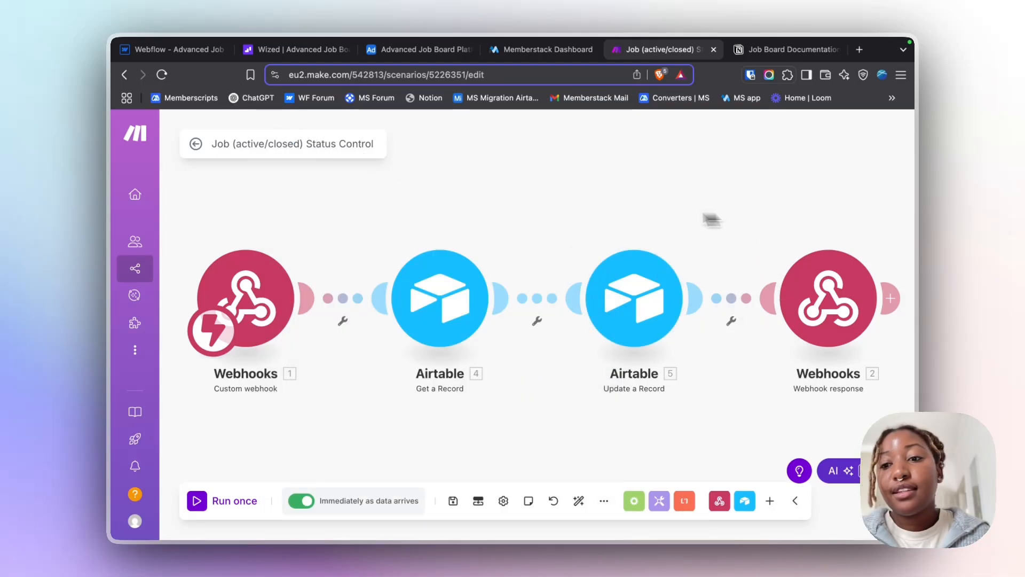
pyautogui.hscroll(5, 710, 218)
pyautogui.click(674, 302)
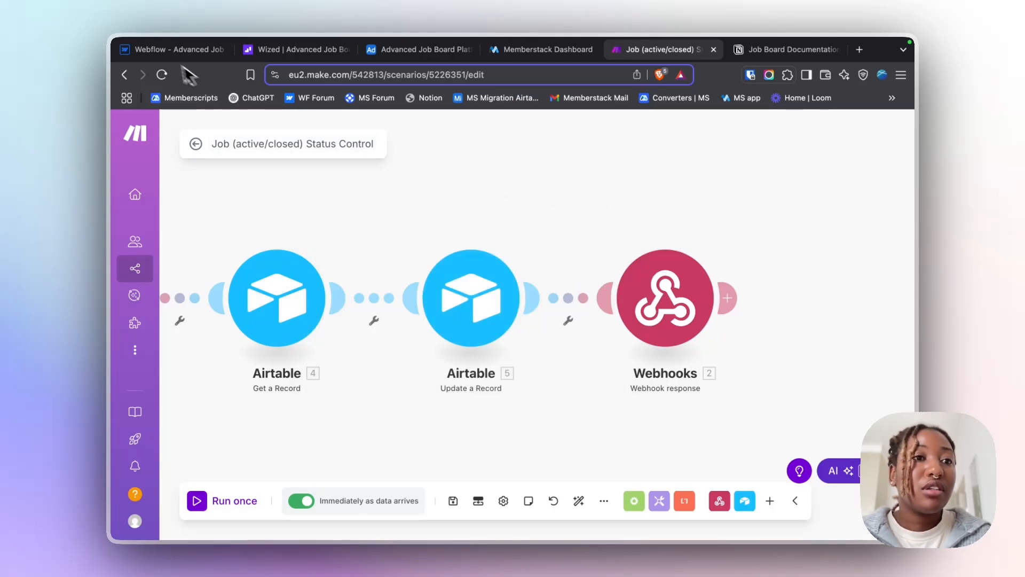
# - Return to Webflow, review the Job Post Recruiter page's custom code again, and close its settings and the page list
pyautogui.click(162, 54)
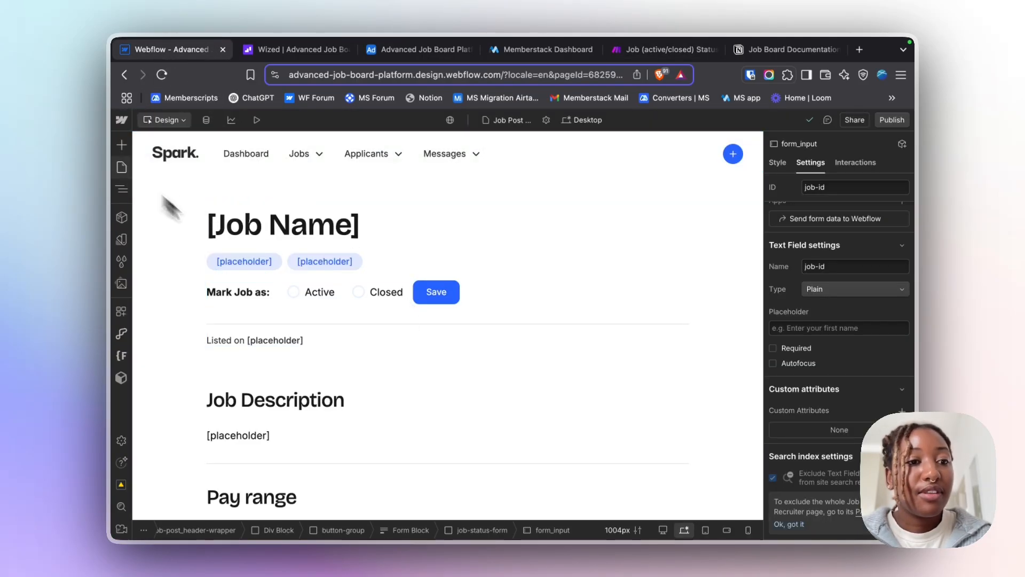
pyautogui.press('p')
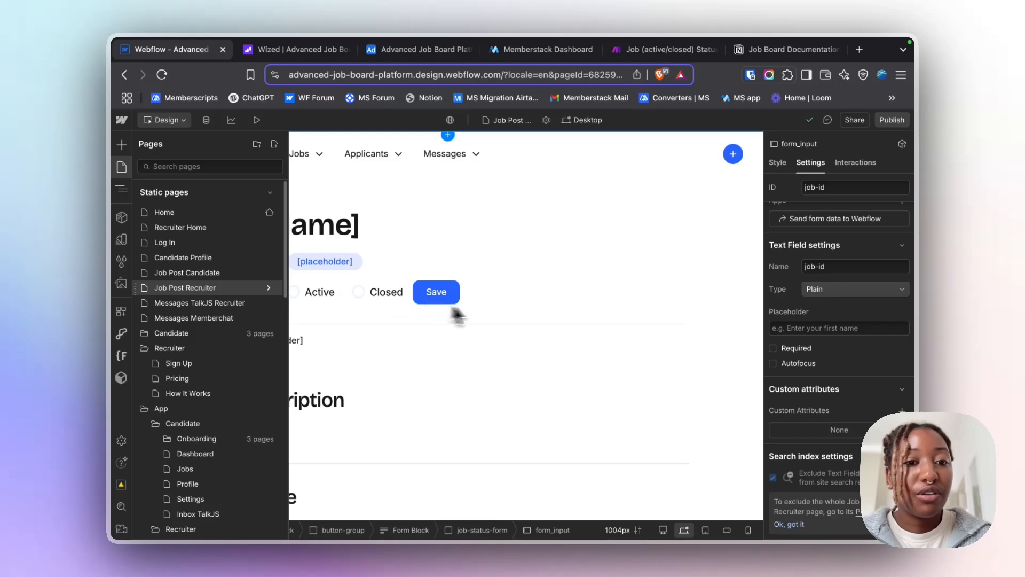
pyautogui.scroll(-20, 497, 309)
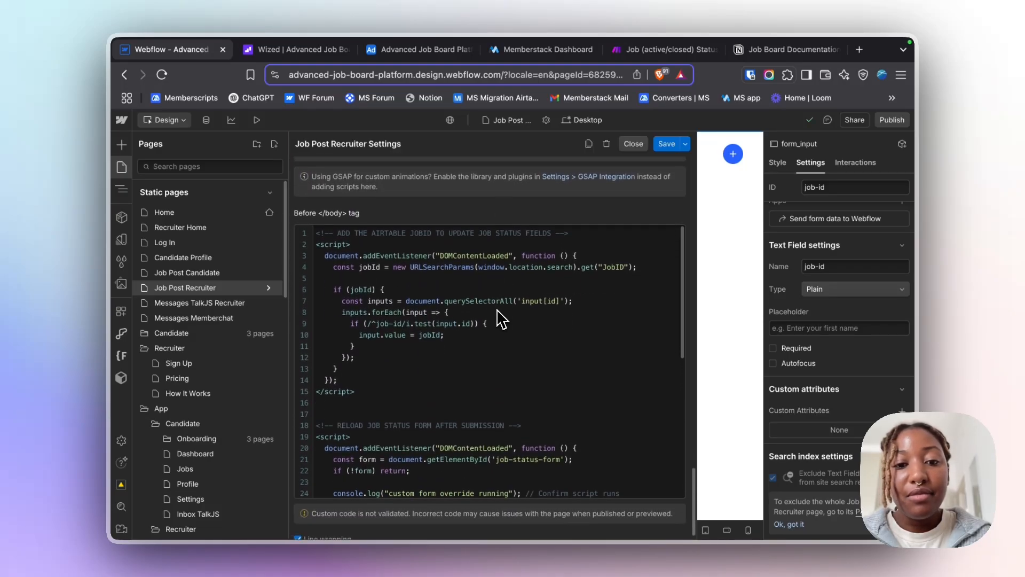
pyautogui.scroll(-5, 431, 431)
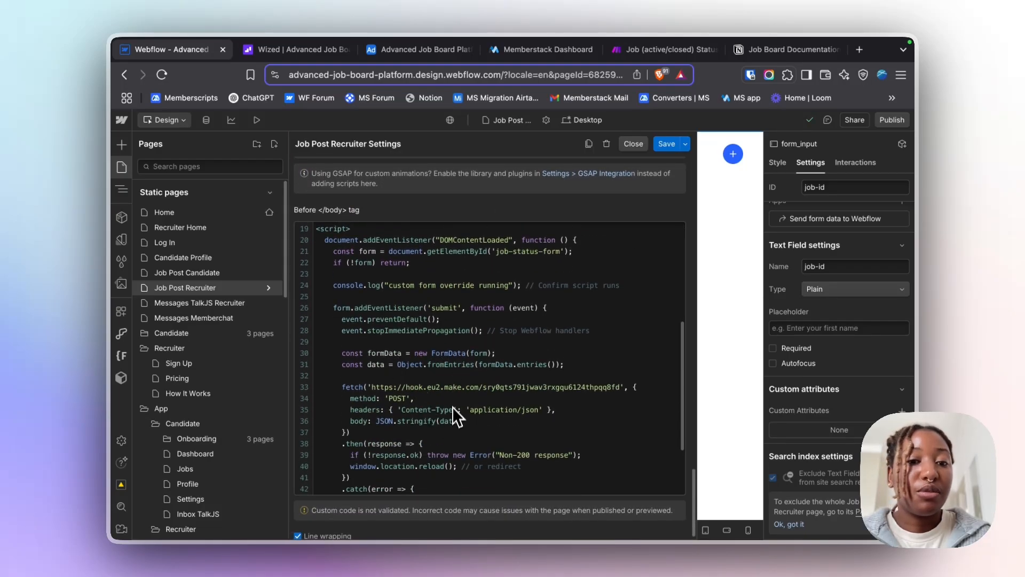
pyautogui.click(633, 144)
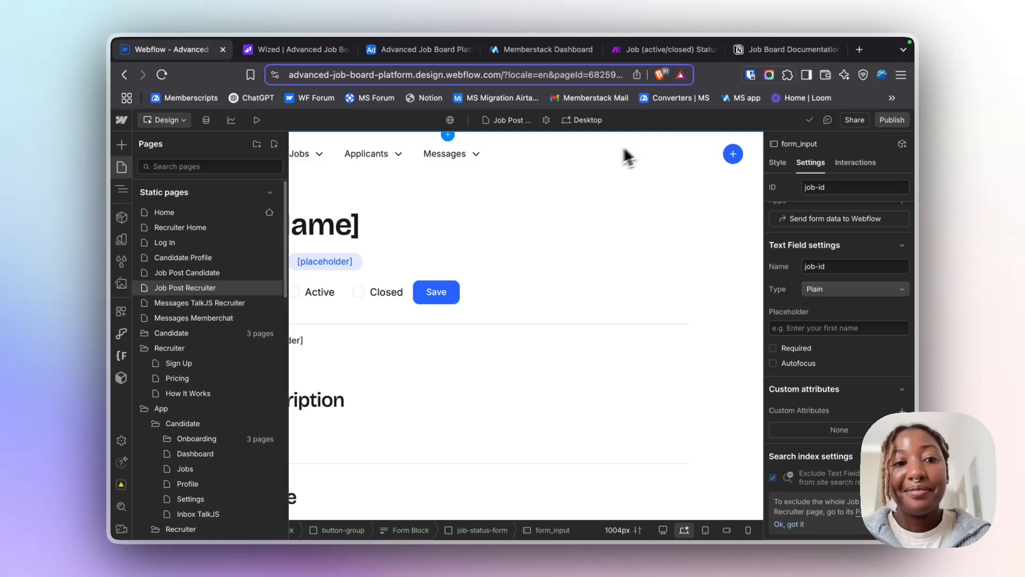
pyautogui.click(123, 169)
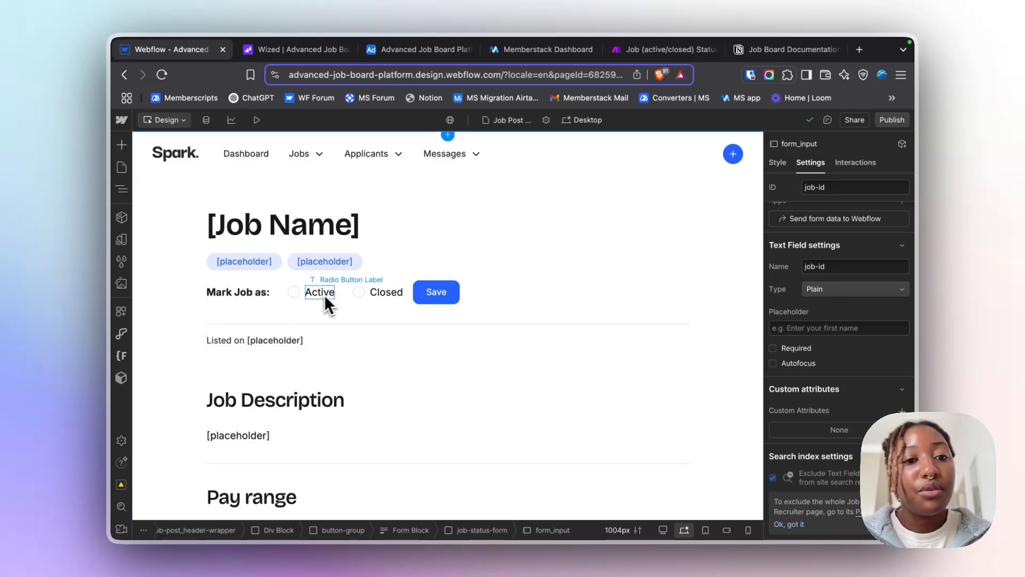
# - Inspect the Active radio button's settings and custom attributes, and switch to Wized with X-Ray enabled on the job post page
pyautogui.click(294, 293)
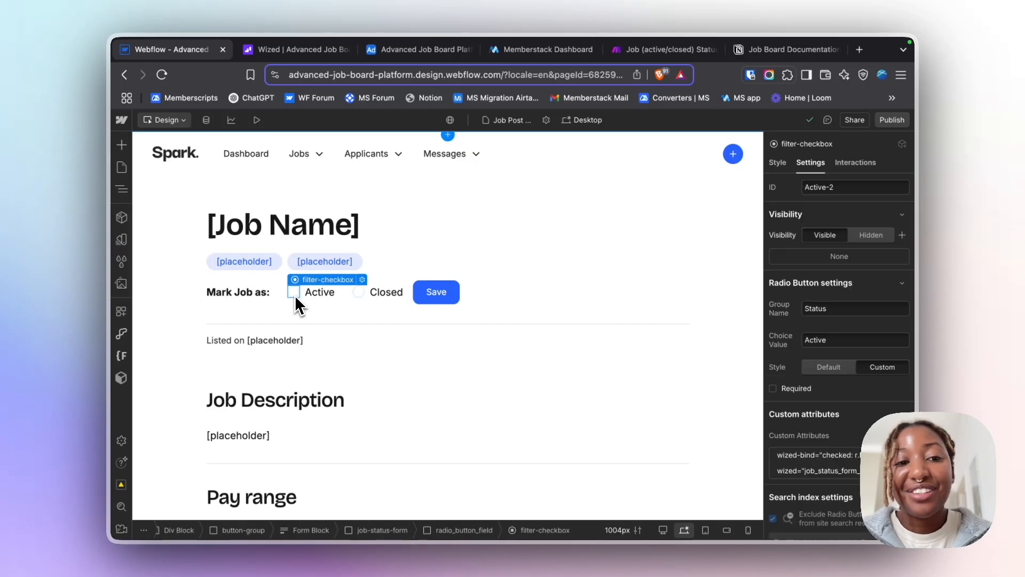
pyautogui.scroll(-2, 834, 371)
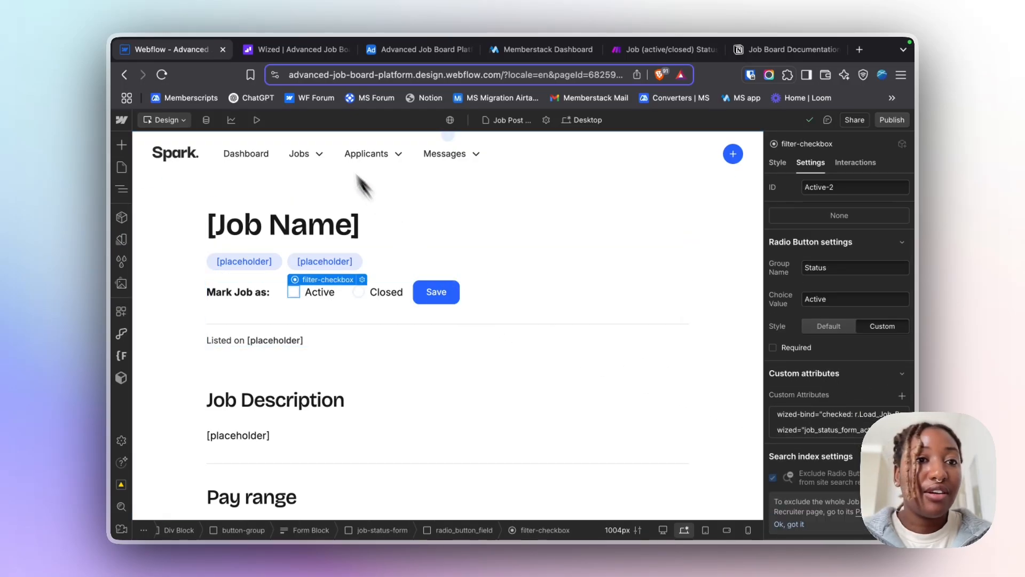
pyautogui.click(294, 50)
pyautogui.click(704, 118)
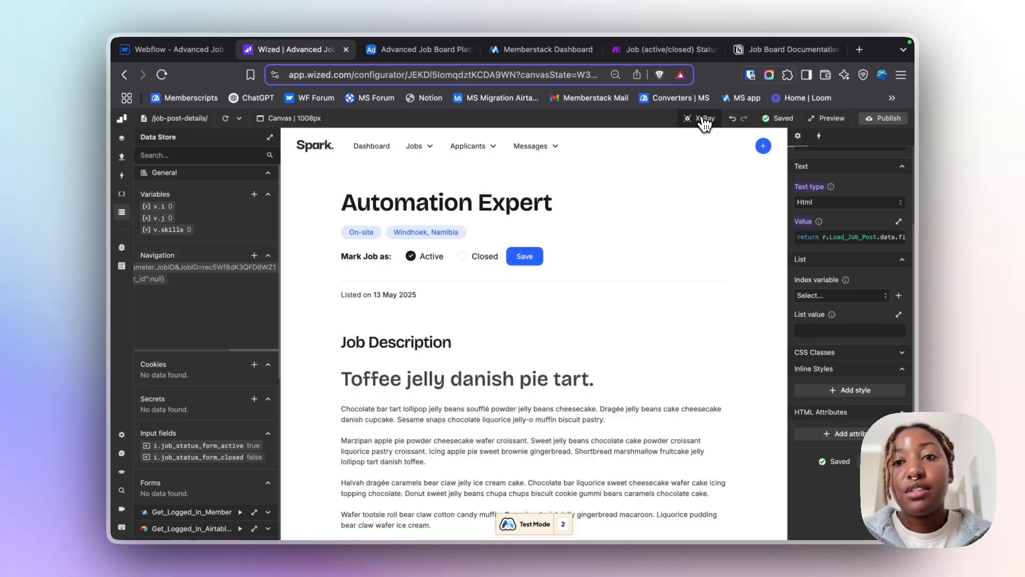
pyautogui.click(704, 120)
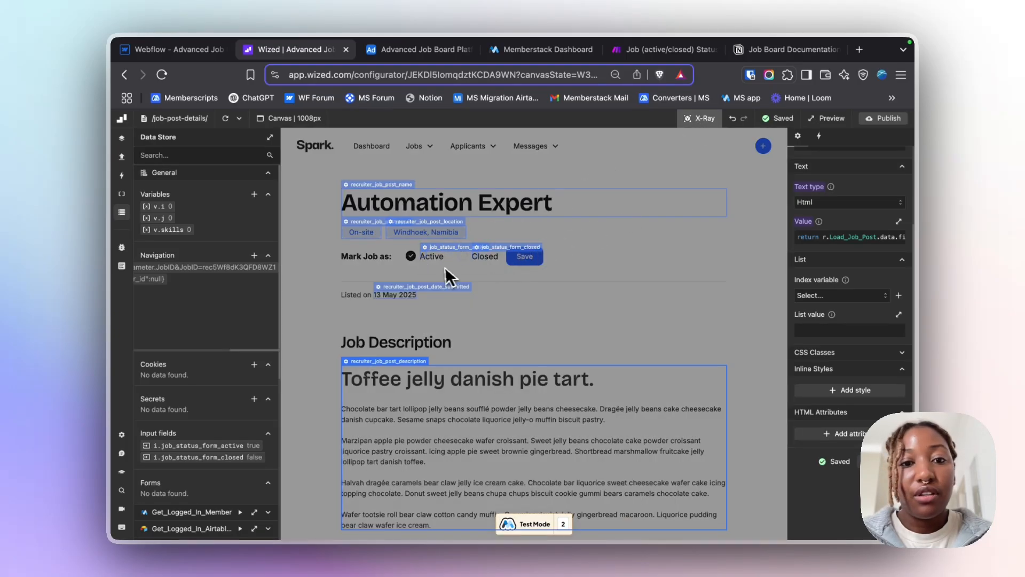
# - Examine the input value functions of the job_status_form_active and job_status_form_closed elements in the function editor
pyautogui.click(432, 255)
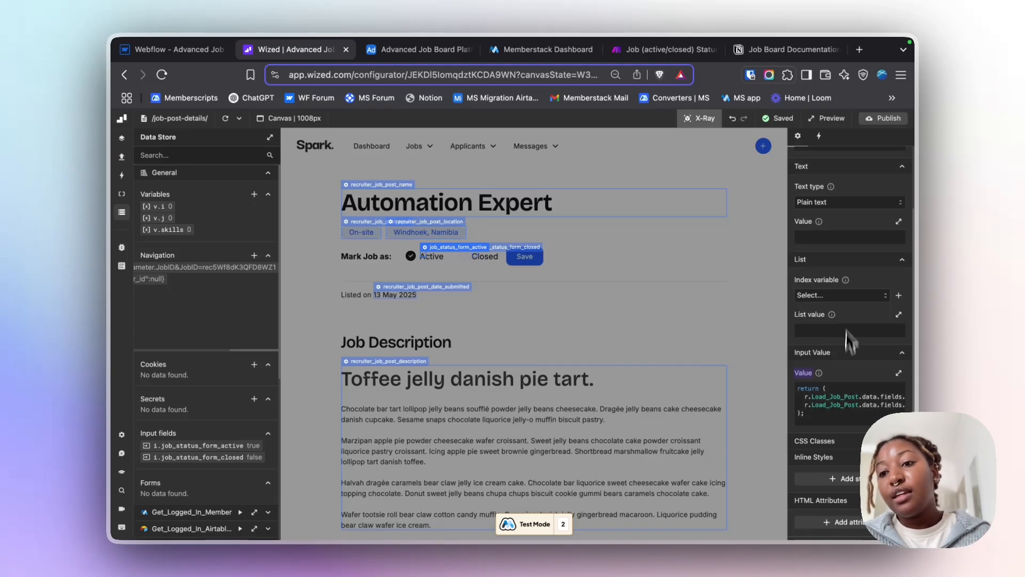
pyautogui.scroll(-3, 847, 294)
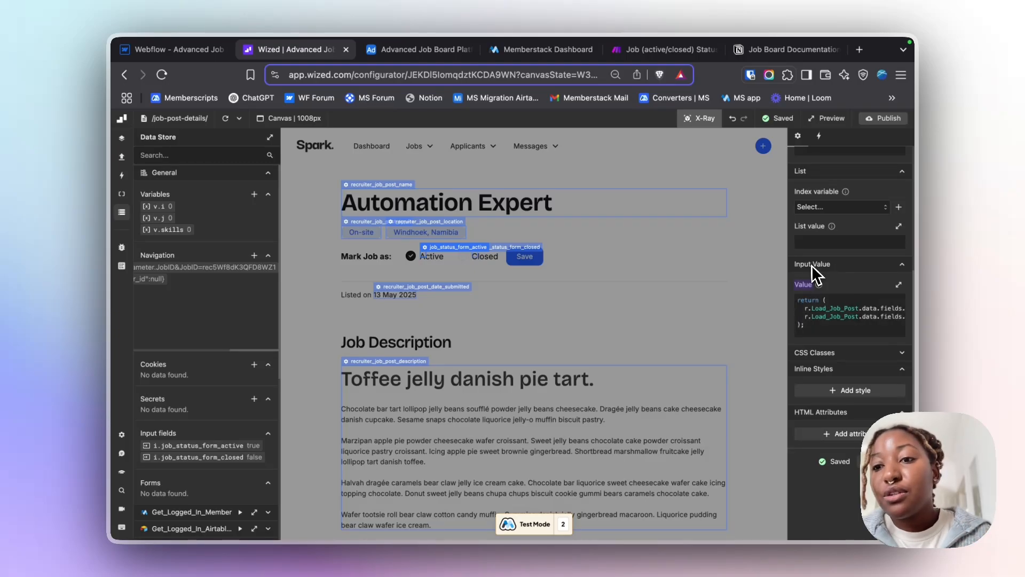
pyautogui.click(840, 316)
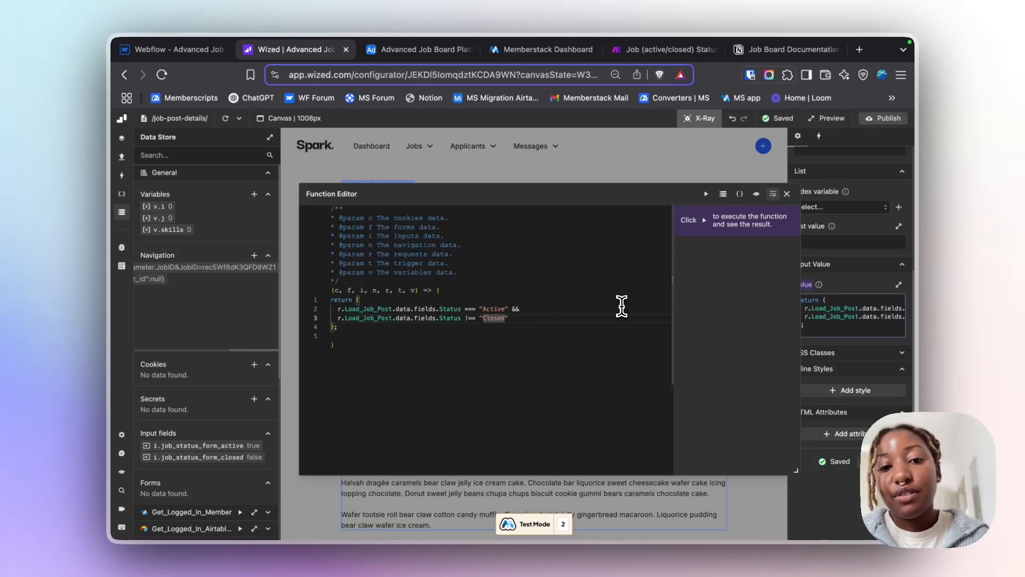
pyautogui.click(787, 193)
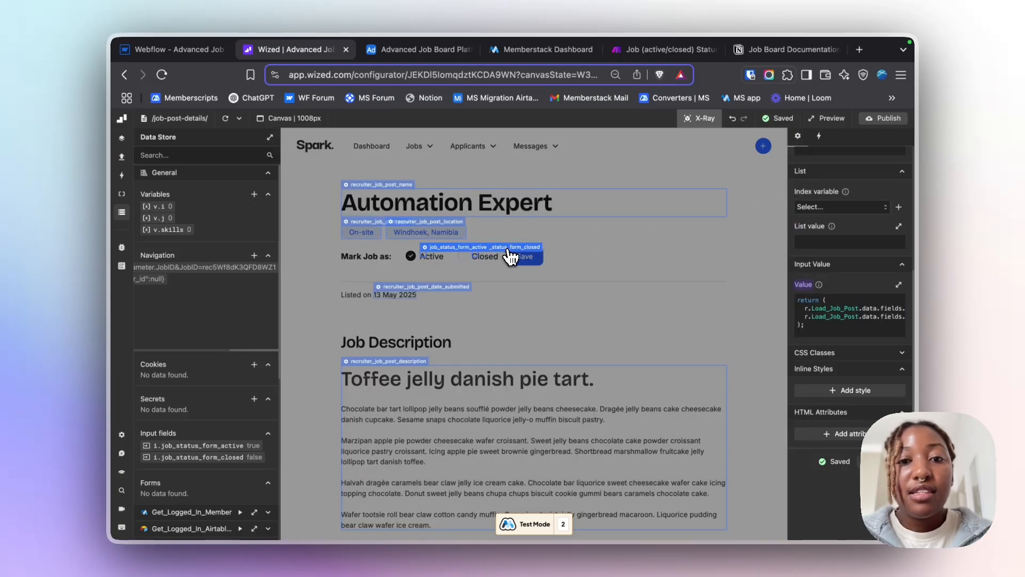
pyautogui.click(826, 326)
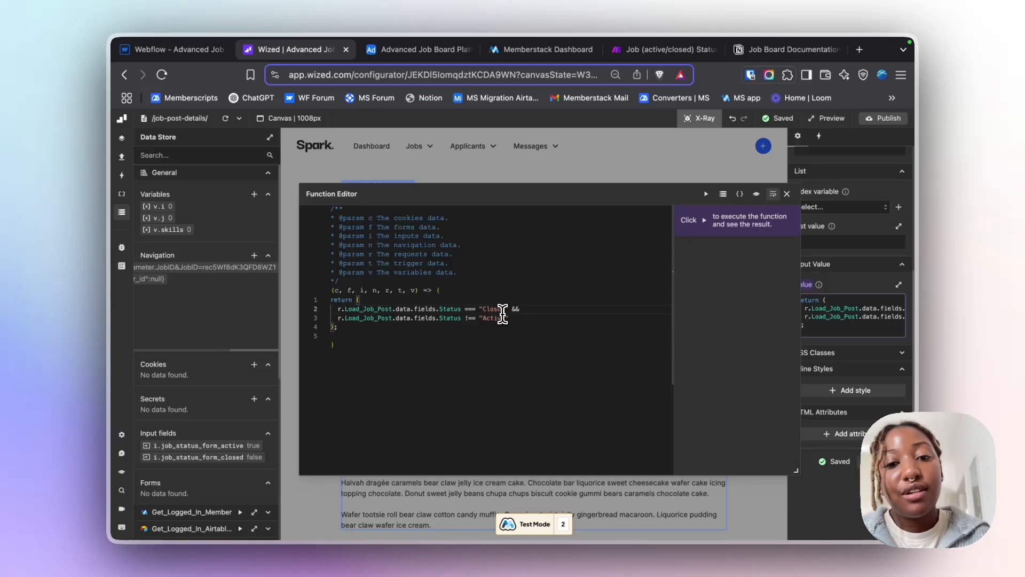
pyautogui.click(787, 194)
# - Look over the pay range element and the Delete My Job Post button at the end of the job post
pyautogui.scroll(-10, 587, 289)
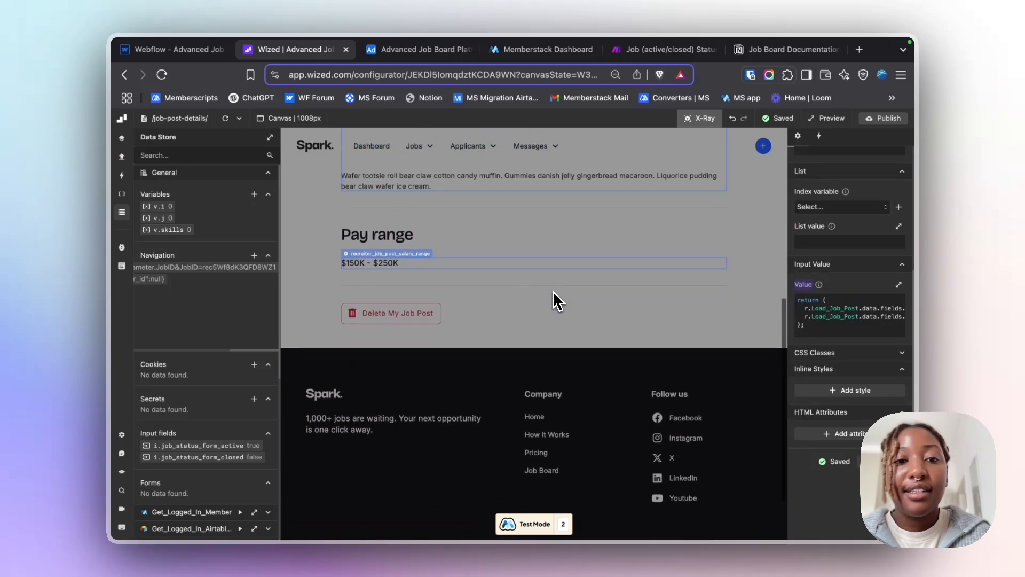
pyautogui.scroll(1, 554, 292)
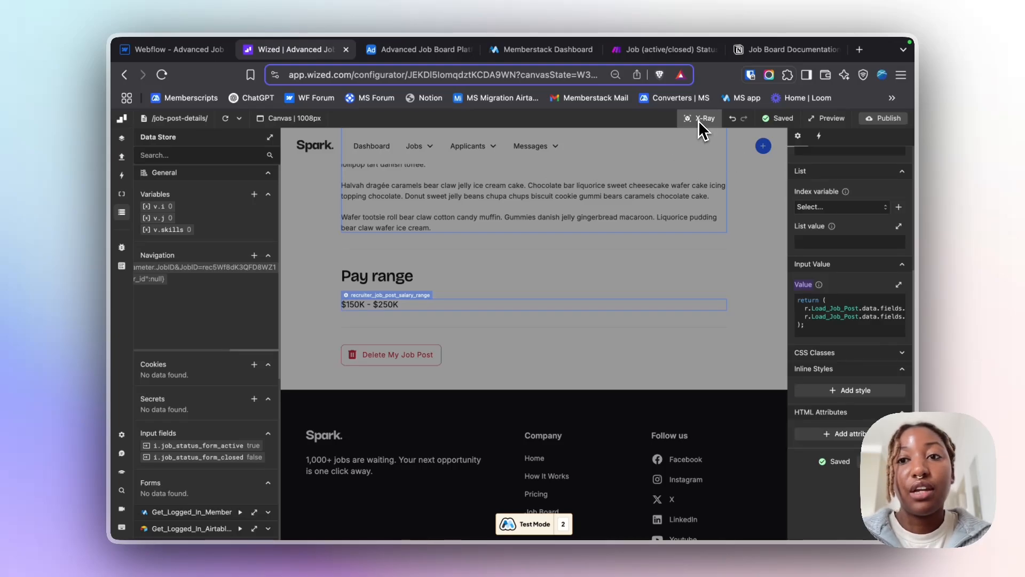
pyautogui.press('super+Tab')
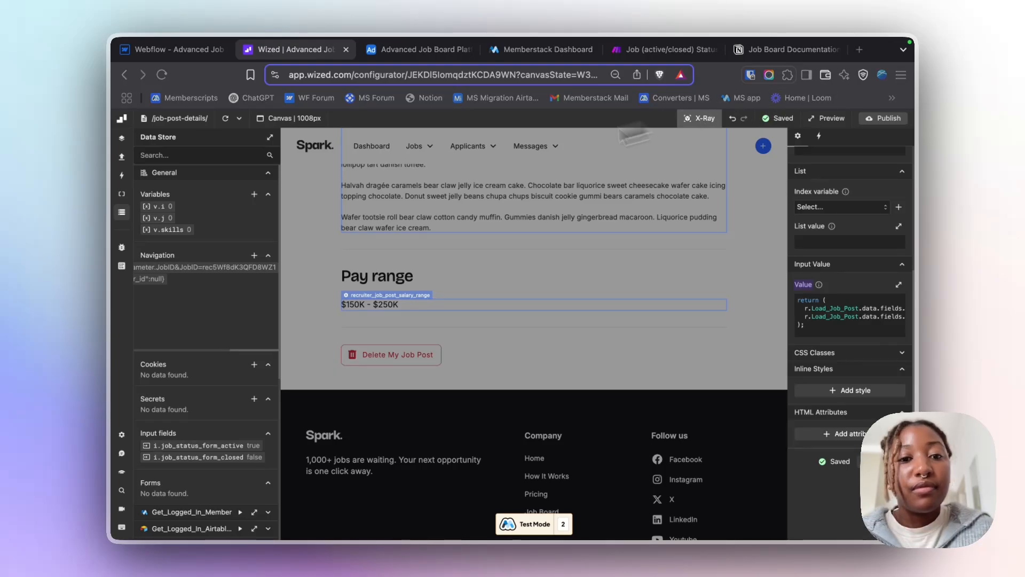
# - Return to Webflow, show the Delete My Job Post dropdown menu, and select its Confirm & Delete button to view the form settings
pyautogui.click(157, 55)
pyautogui.click(316, 239)
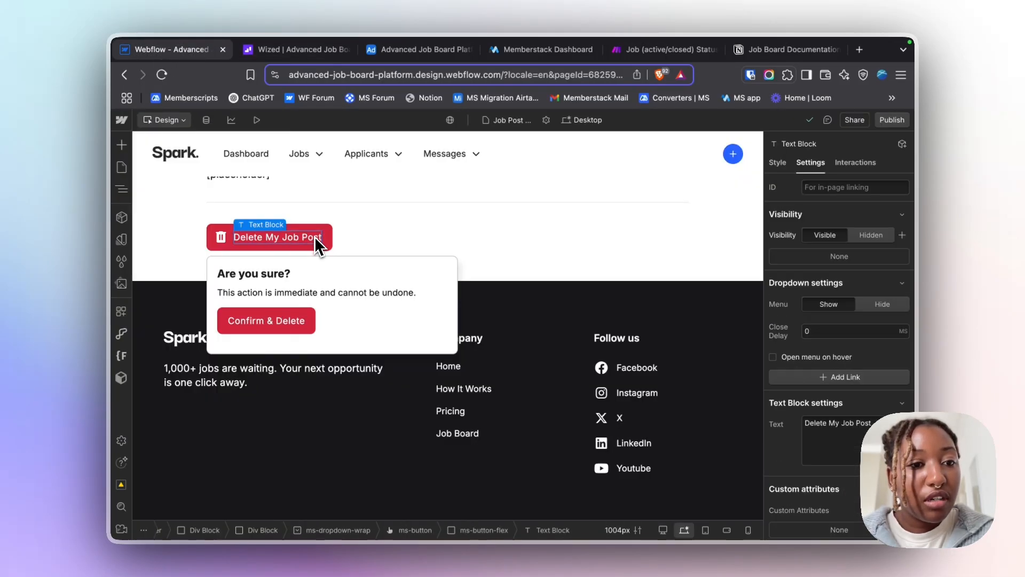
pyautogui.click(319, 230)
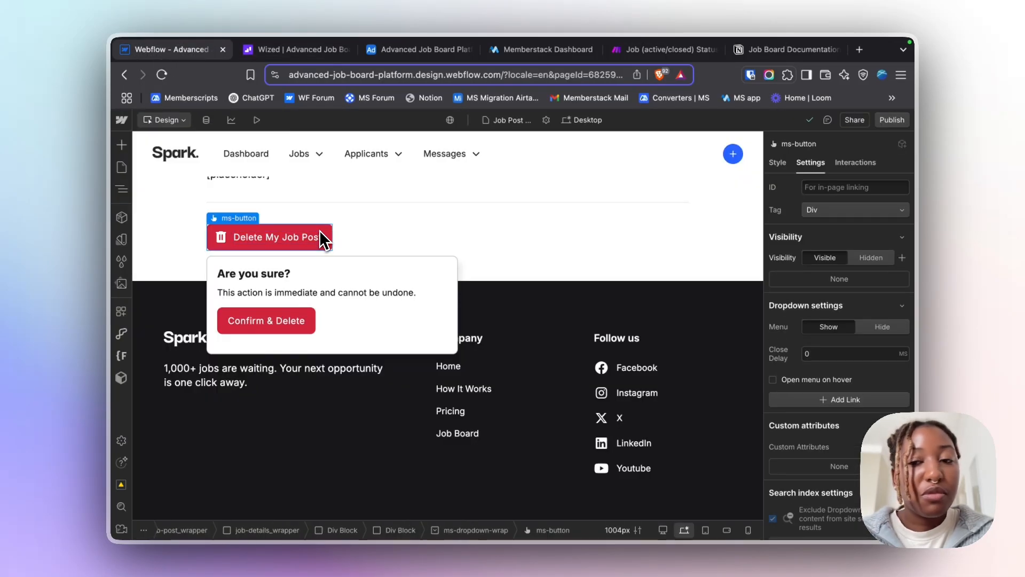
pyautogui.click(879, 331)
pyautogui.click(838, 333)
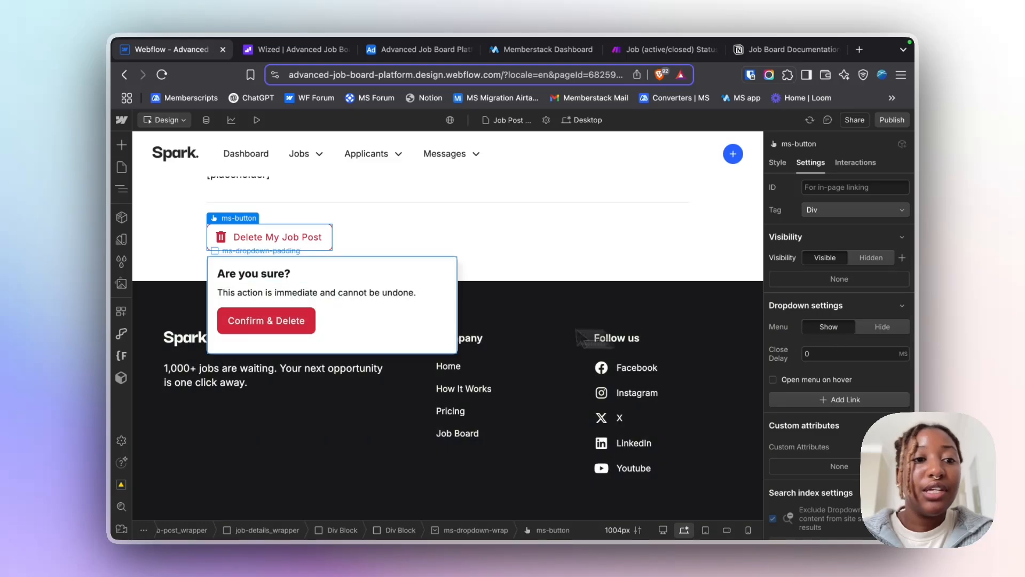
pyautogui.click(298, 326)
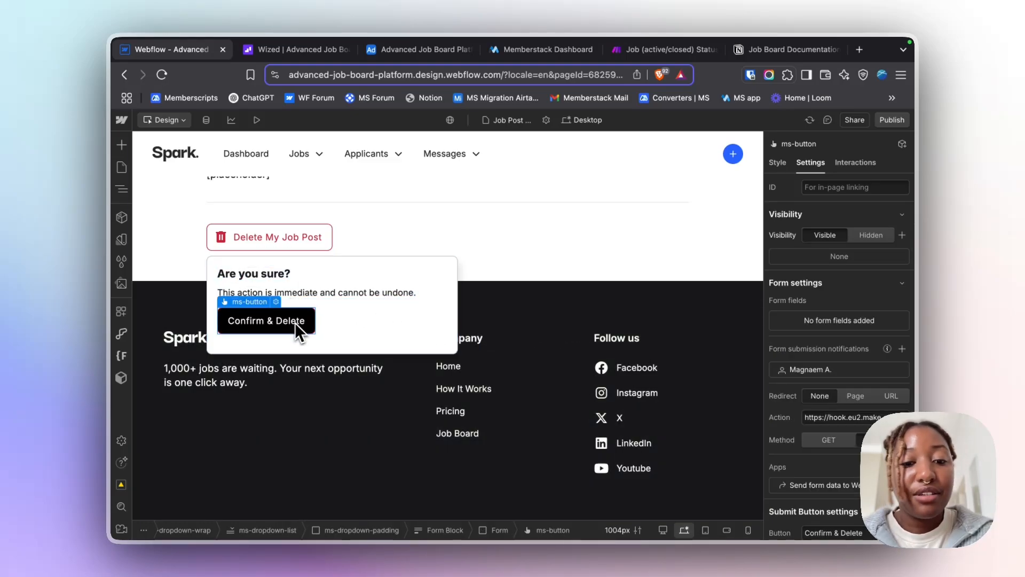
# - Select the form around the Confirm & Delete button and examine the hidden member ID input in its Code Embed
pyautogui.click(494, 530)
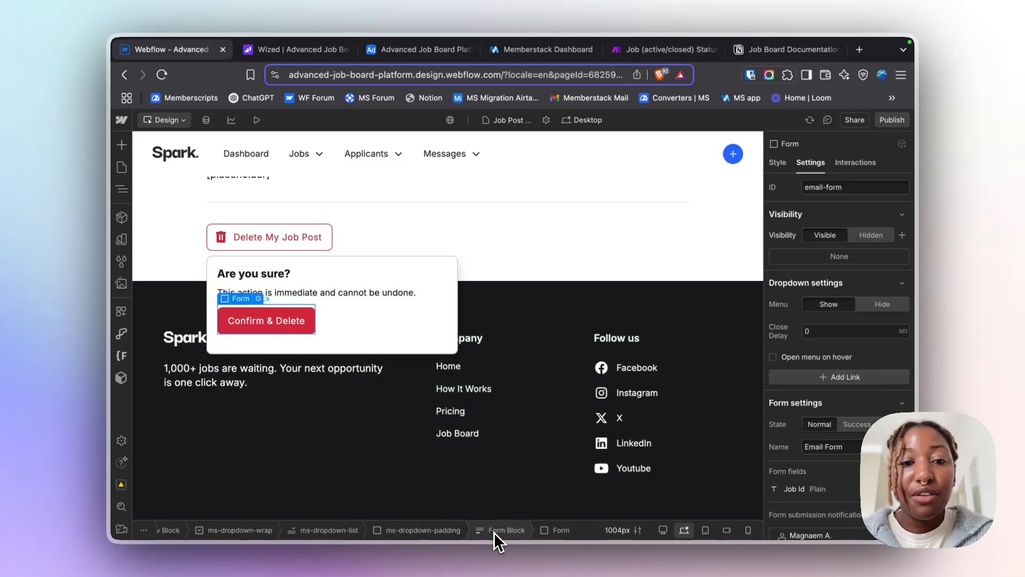
pyautogui.click(122, 190)
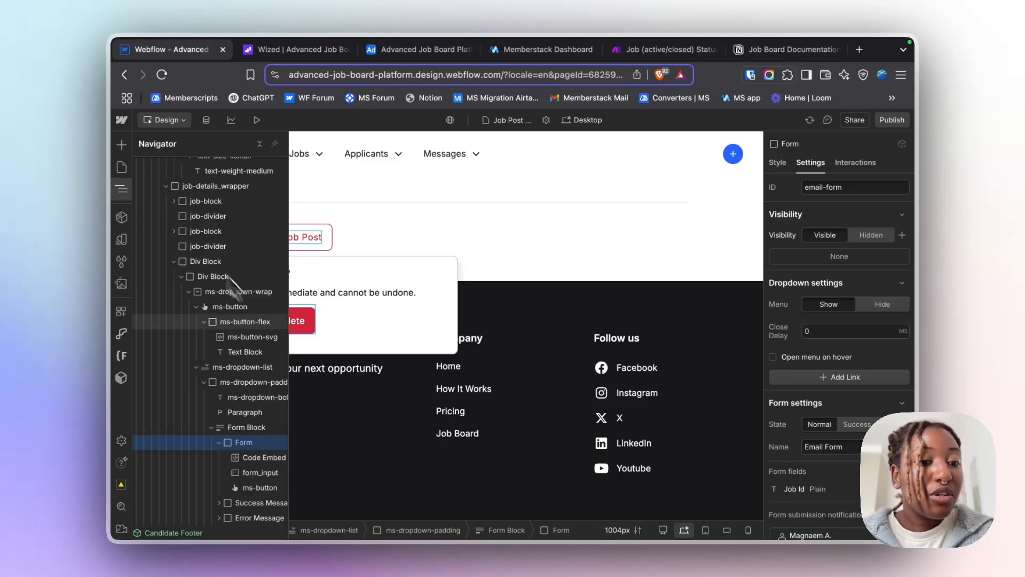
pyautogui.doubleClick(265, 458)
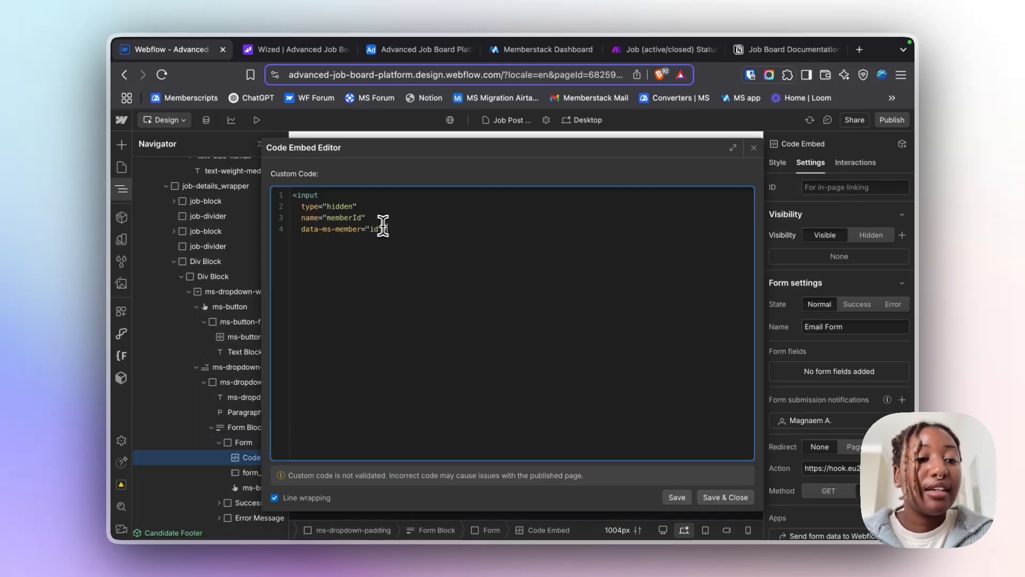
pyautogui.moveTo(394, 226); pyautogui.dragTo(291, 200)
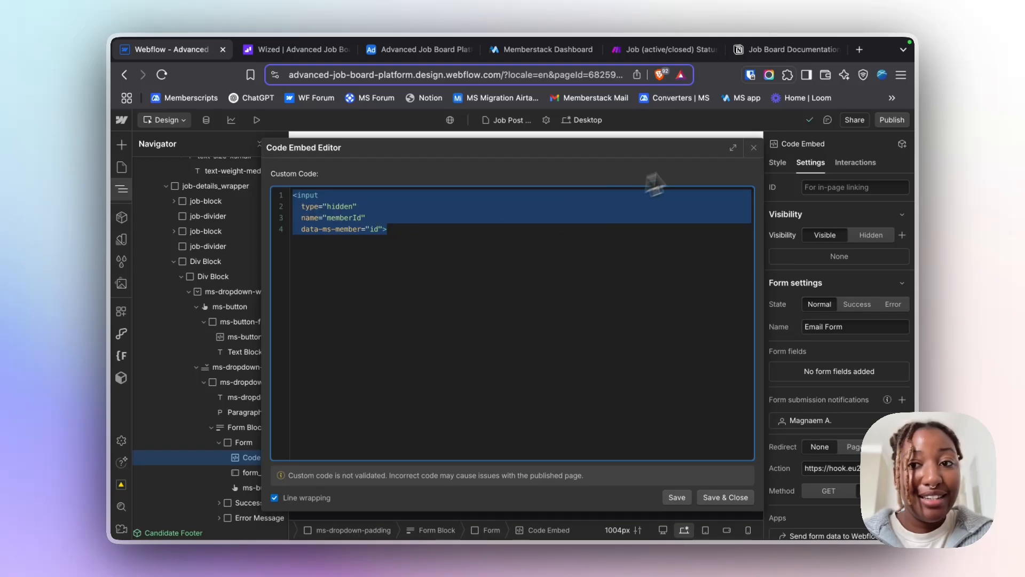
pyautogui.press('Escape')
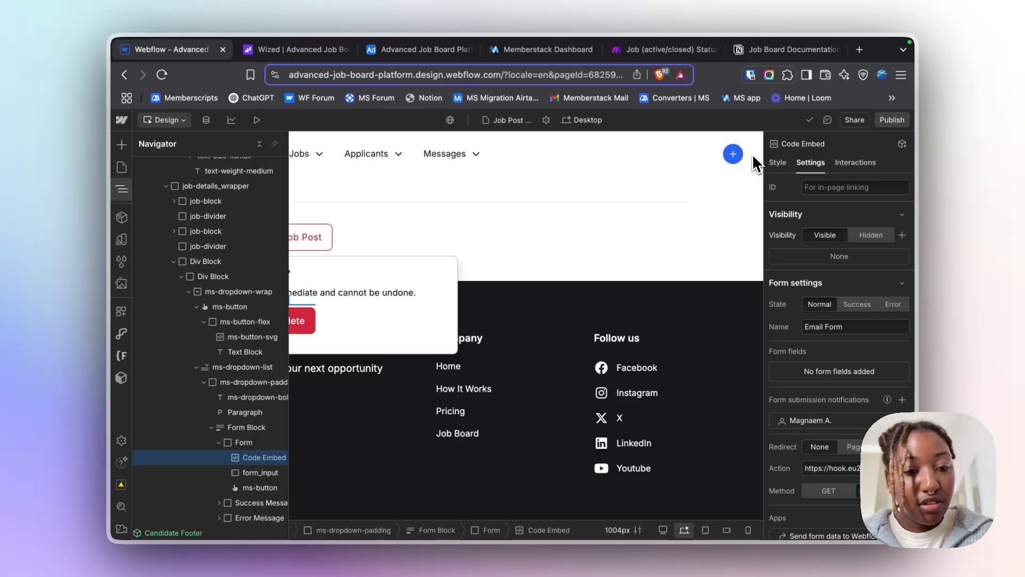
# - Examine the text field settings of the form_input element inside the delete form
pyautogui.click(259, 473)
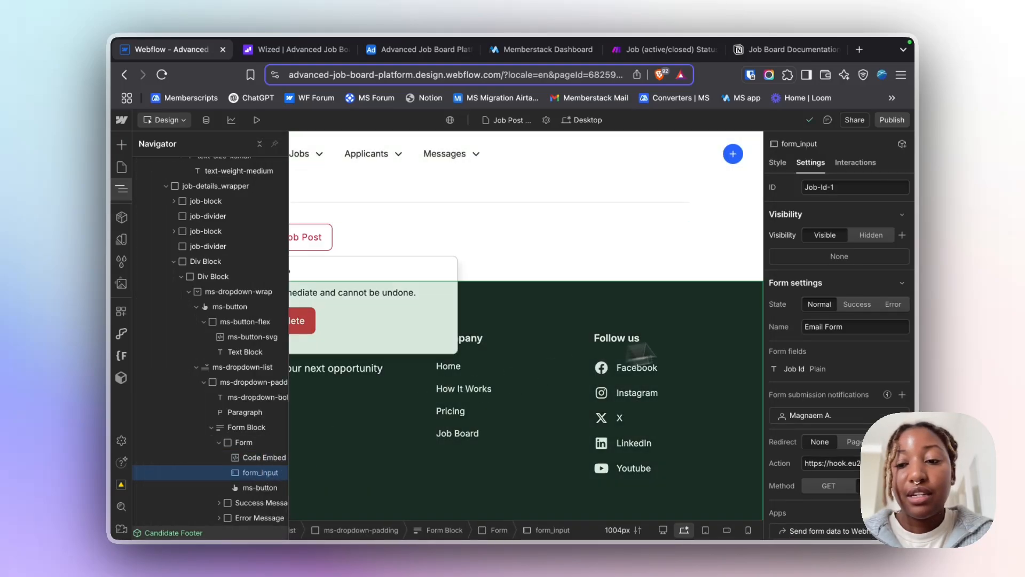
pyautogui.scroll(-3, 836, 385)
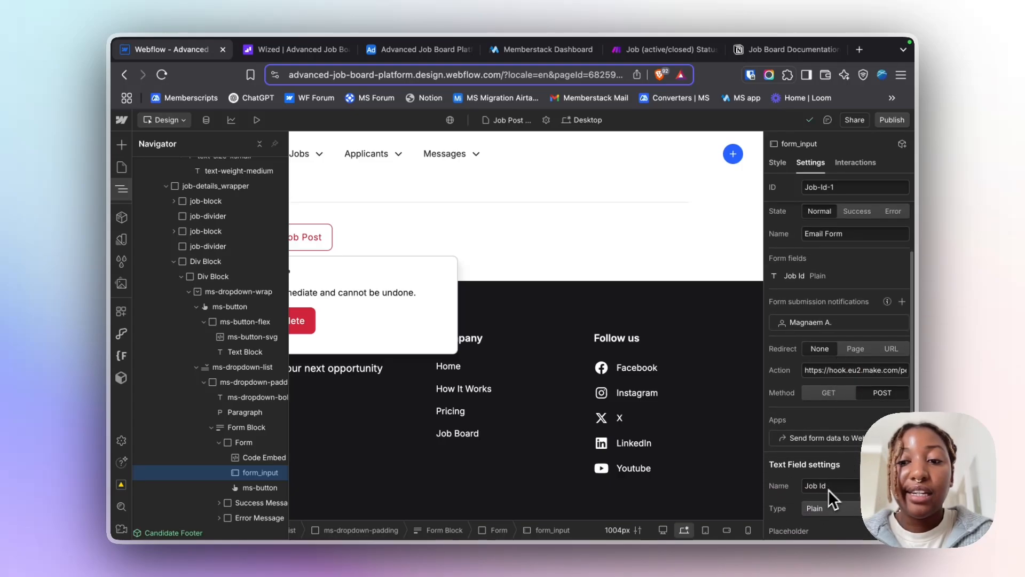
pyautogui.scroll(3, 858, 373)
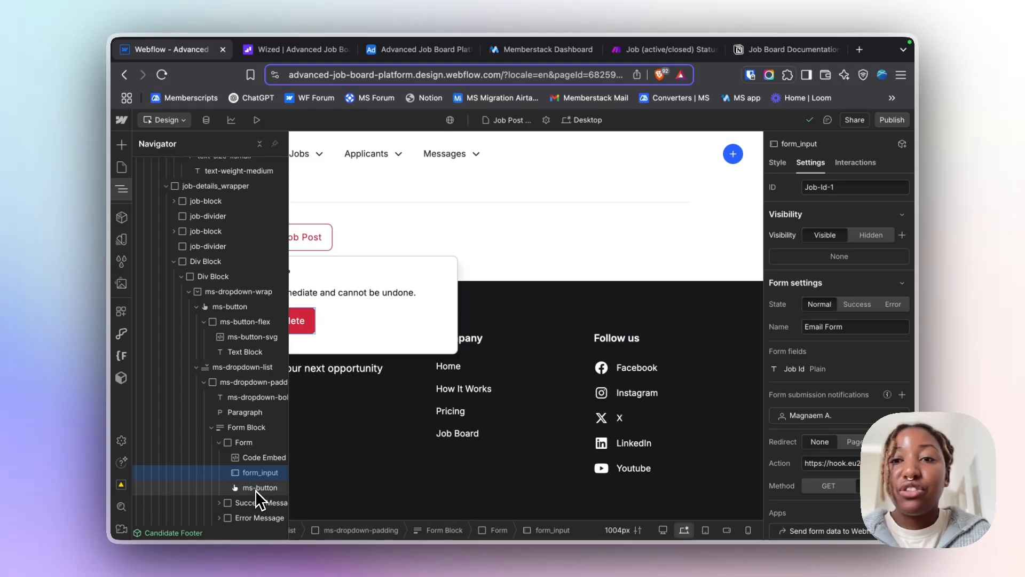
# - Switch to Make, open the Recruiter Deletes A Job Post scenario from the Job Board Template folder, and view its Custom webhook module
pyautogui.click(679, 56)
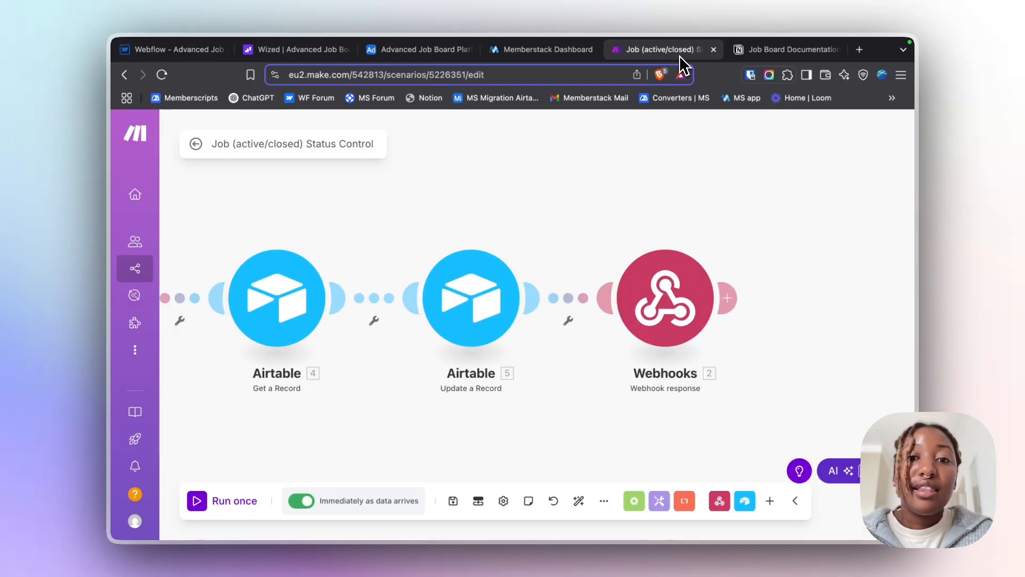
pyautogui.click(196, 144)
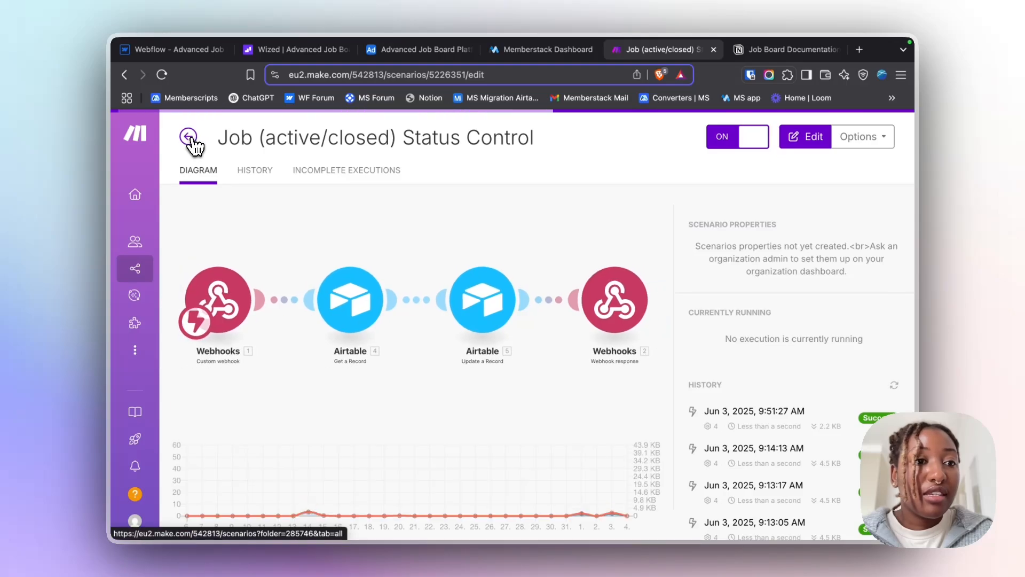
pyautogui.click(190, 138)
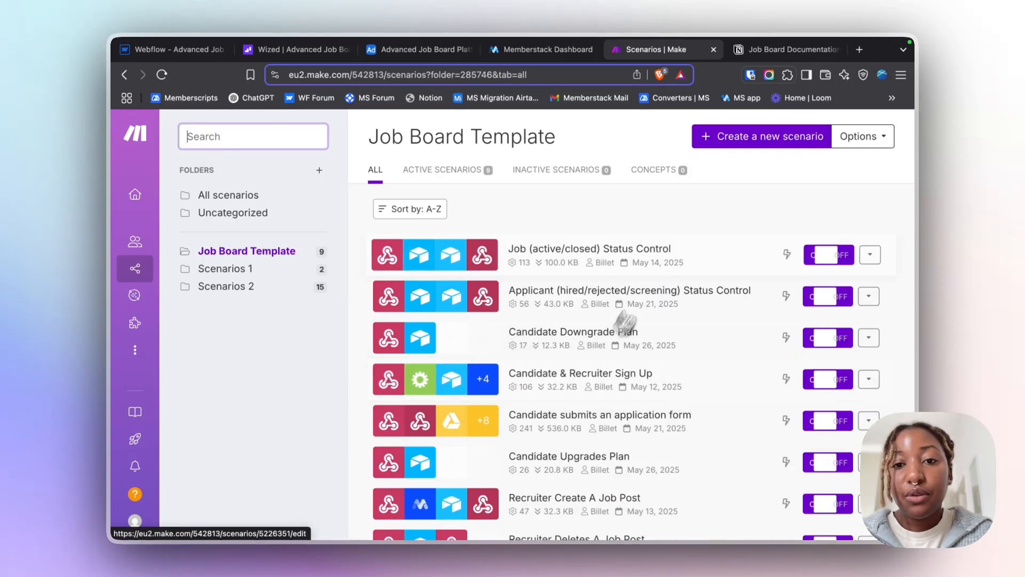
pyautogui.scroll(-3, 675, 256)
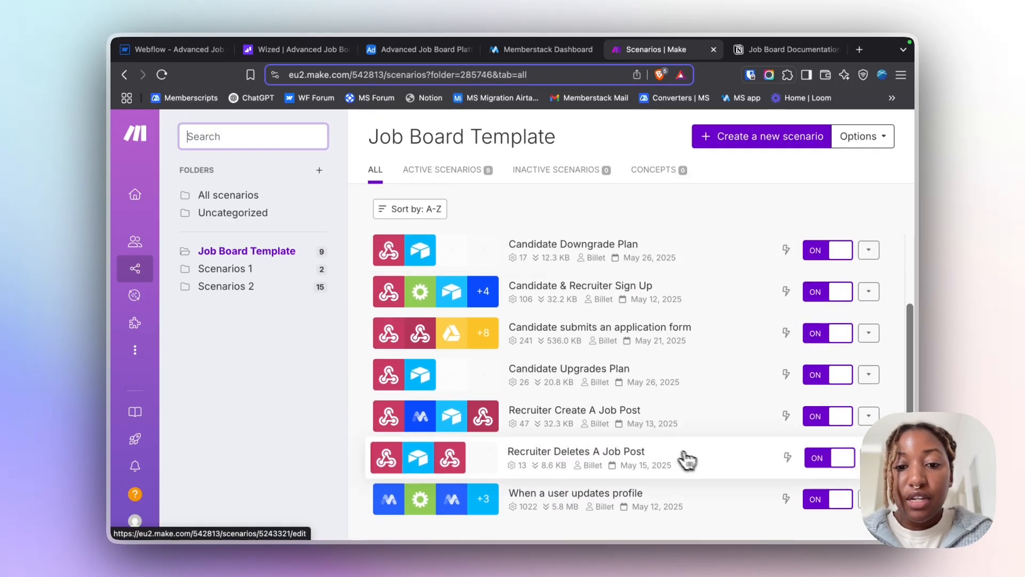
pyautogui.click(694, 460)
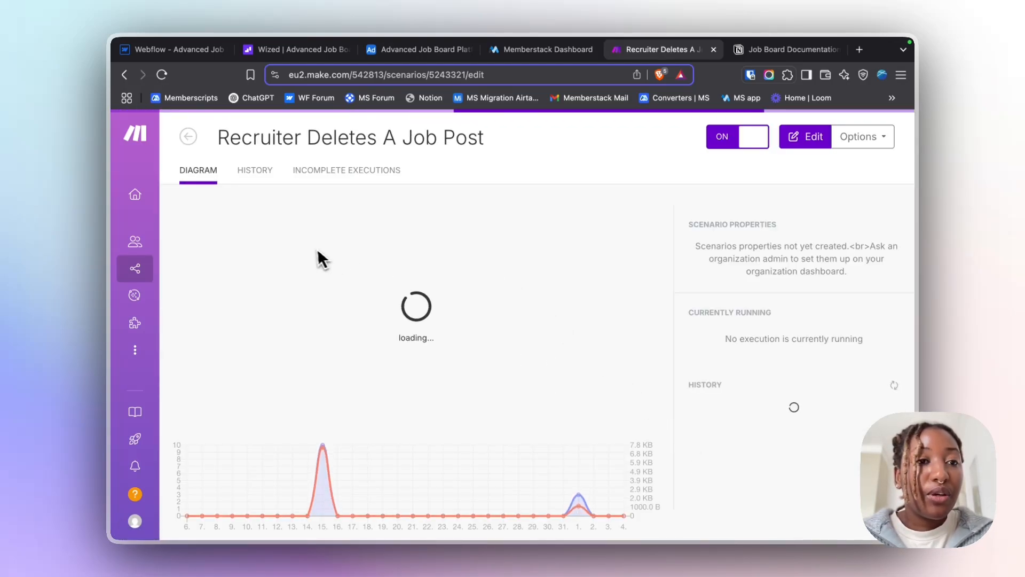
pyautogui.click(275, 240)
pyautogui.click(250, 282)
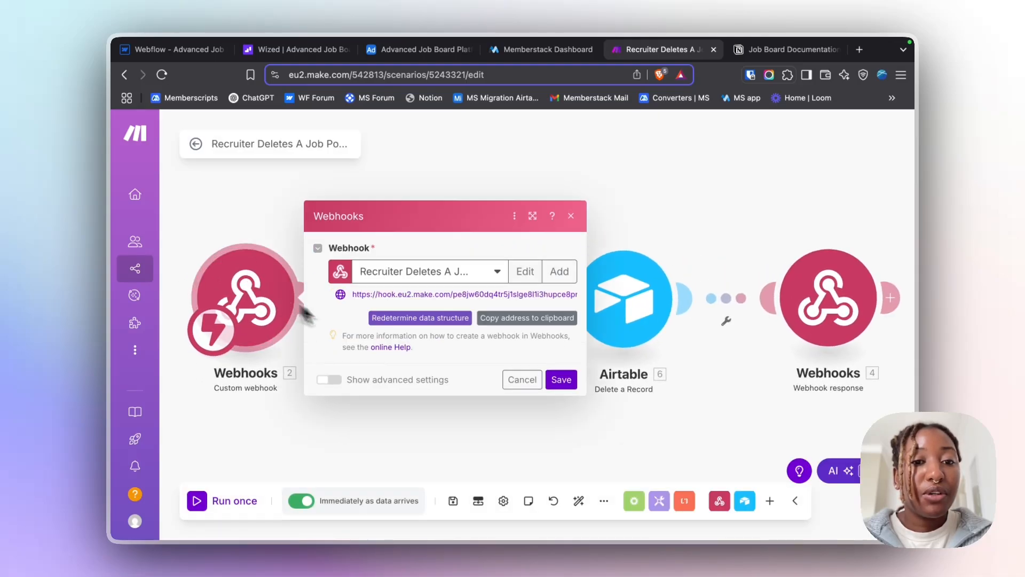
# - Return to Webflow and check the webhook address in the delete form's Action setting
pyautogui.click(179, 49)
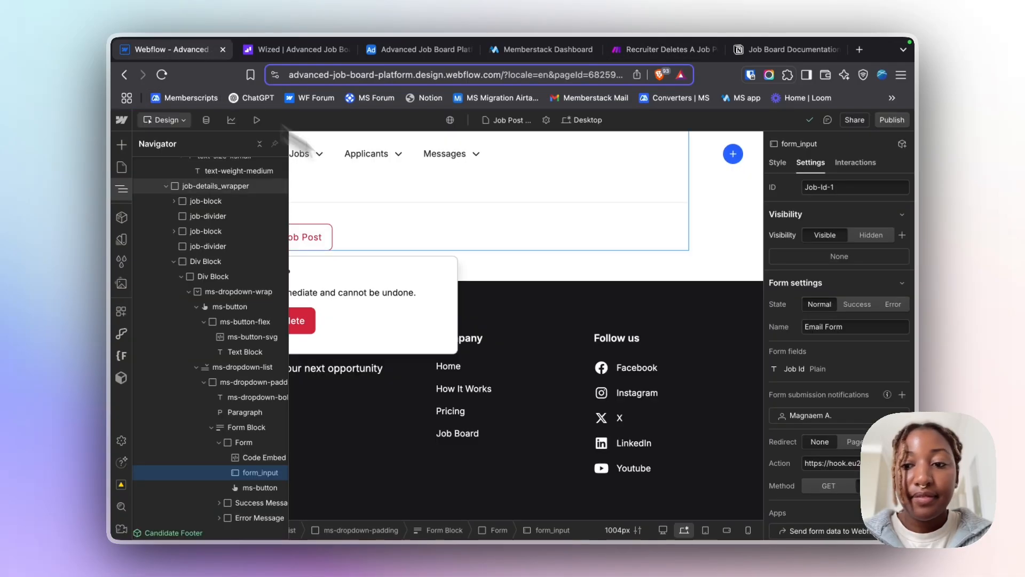
pyautogui.click(246, 427)
pyautogui.click(243, 444)
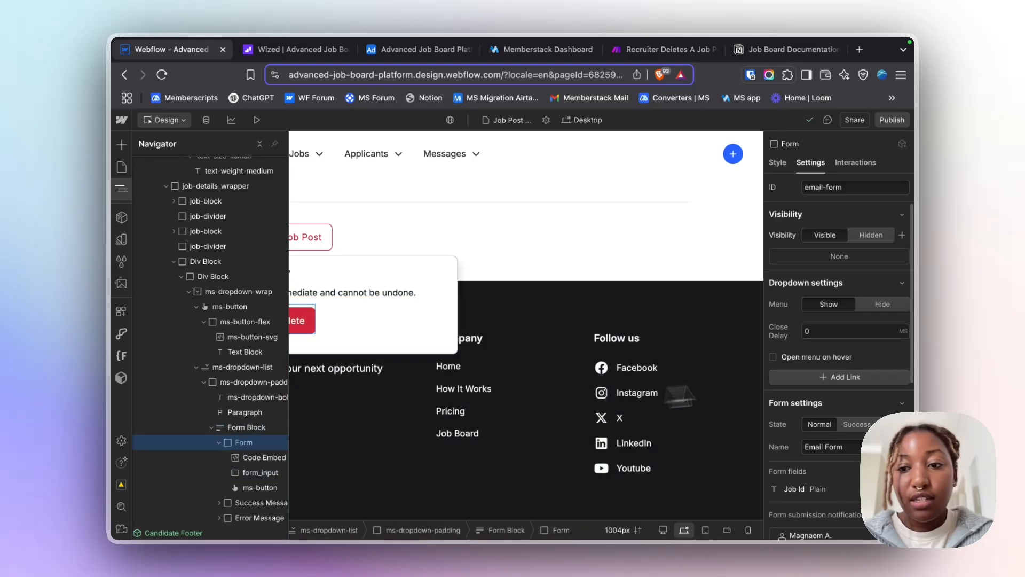
pyautogui.scroll(-5, 851, 374)
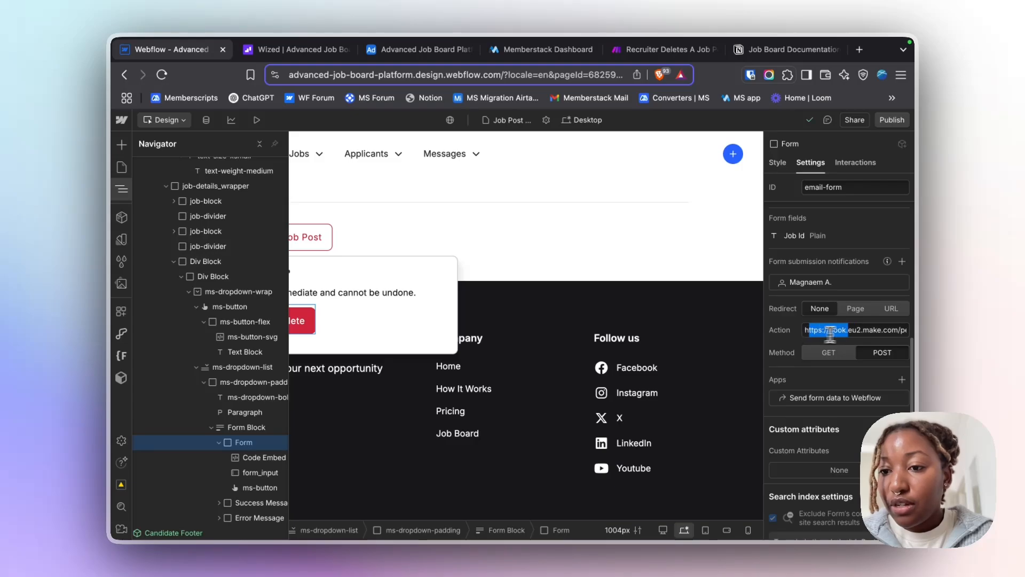
pyautogui.click(784, 339)
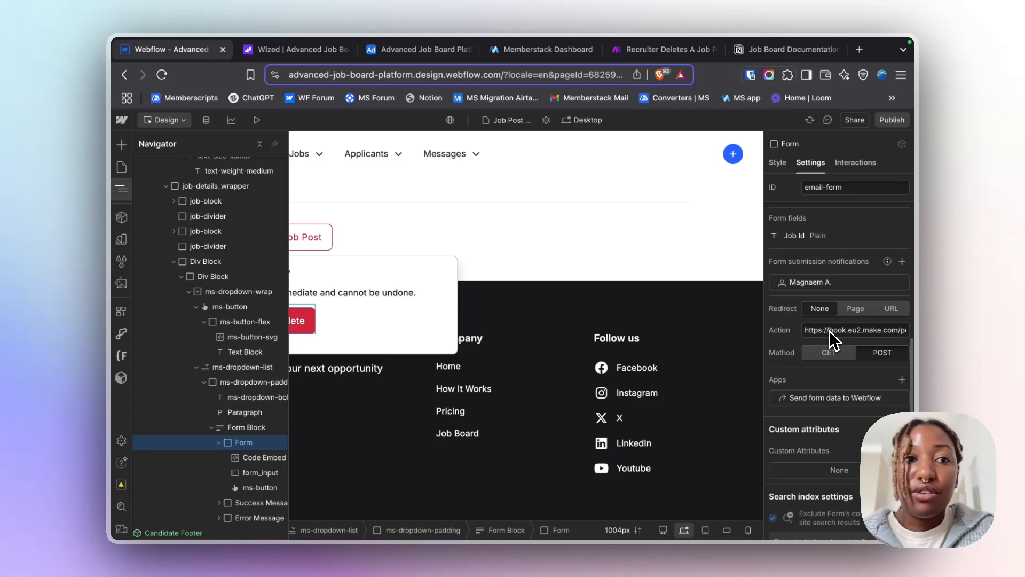
# - In Make, examine the Airtable Delete a Record module's Record ID mapping, glance at the Job Posts table in Airtable, and review the Webhook response settings
pyautogui.click(670, 55)
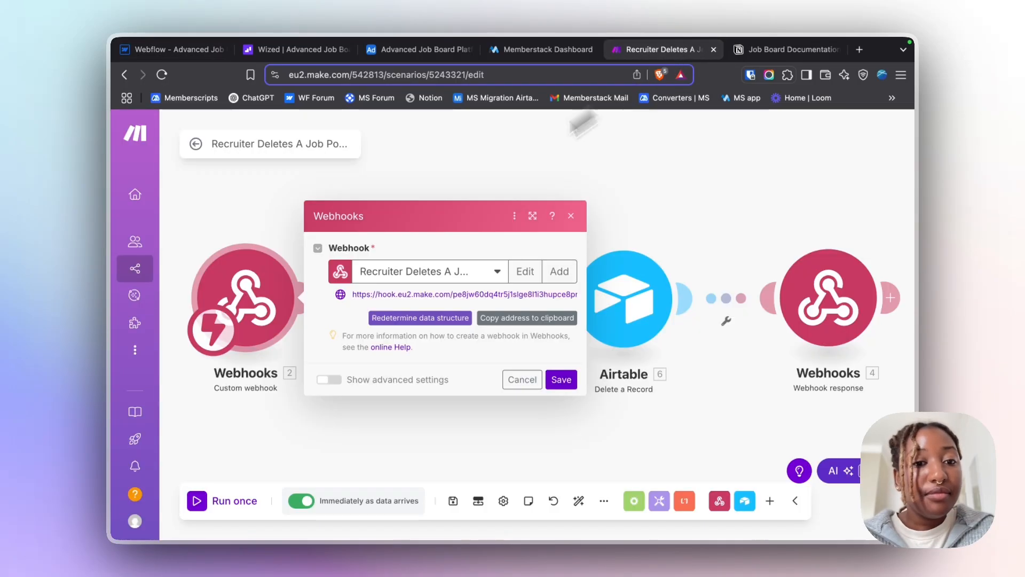
pyautogui.click(539, 382)
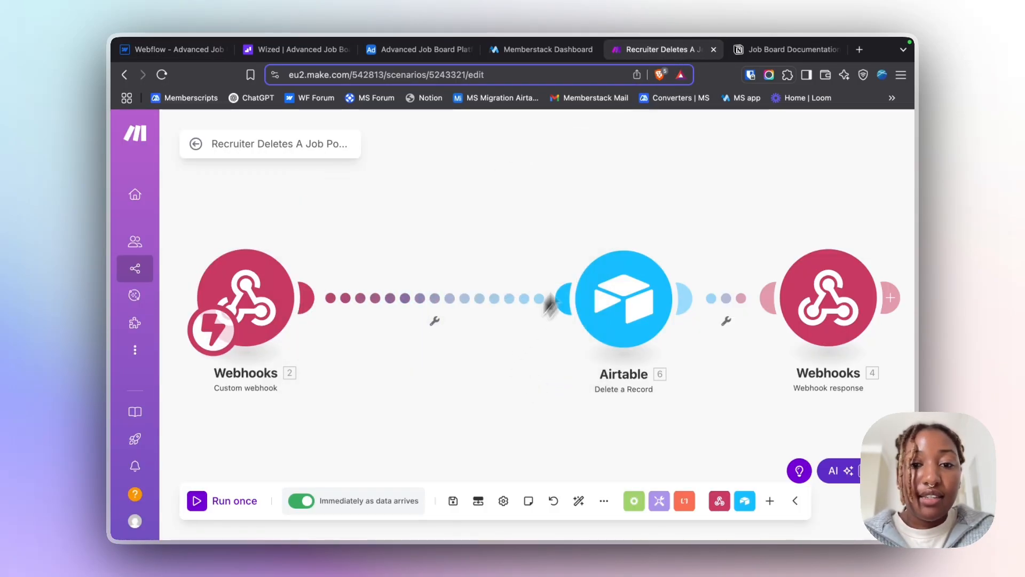
pyautogui.moveTo(627, 210); pyautogui.dragTo(583, 187)
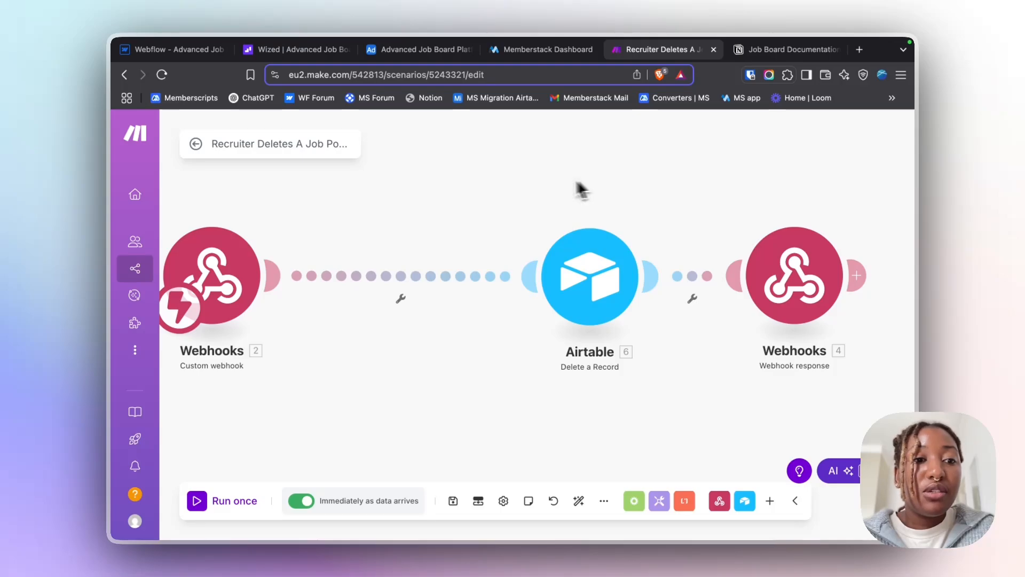
pyautogui.click(591, 265)
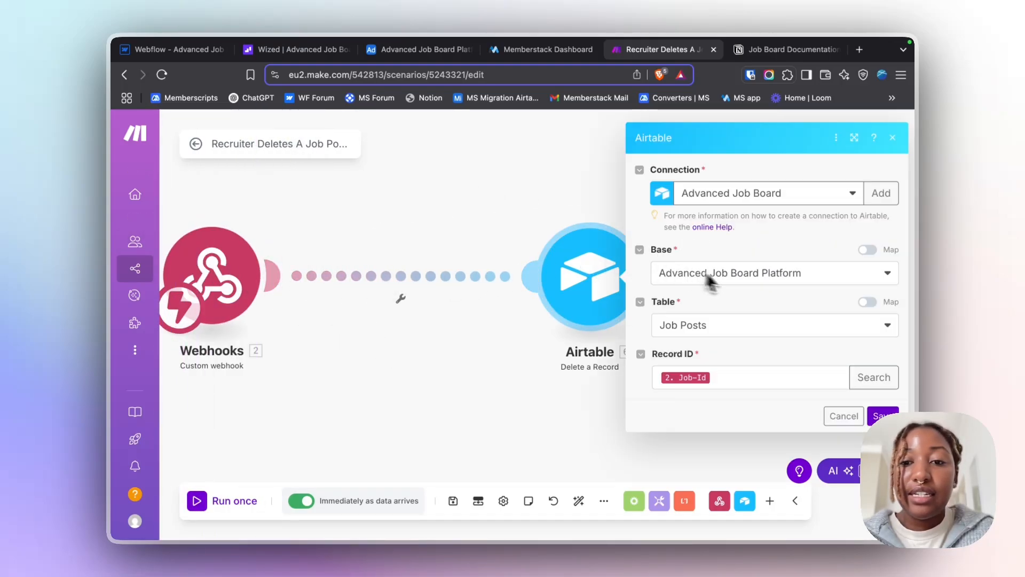
pyautogui.click(777, 375)
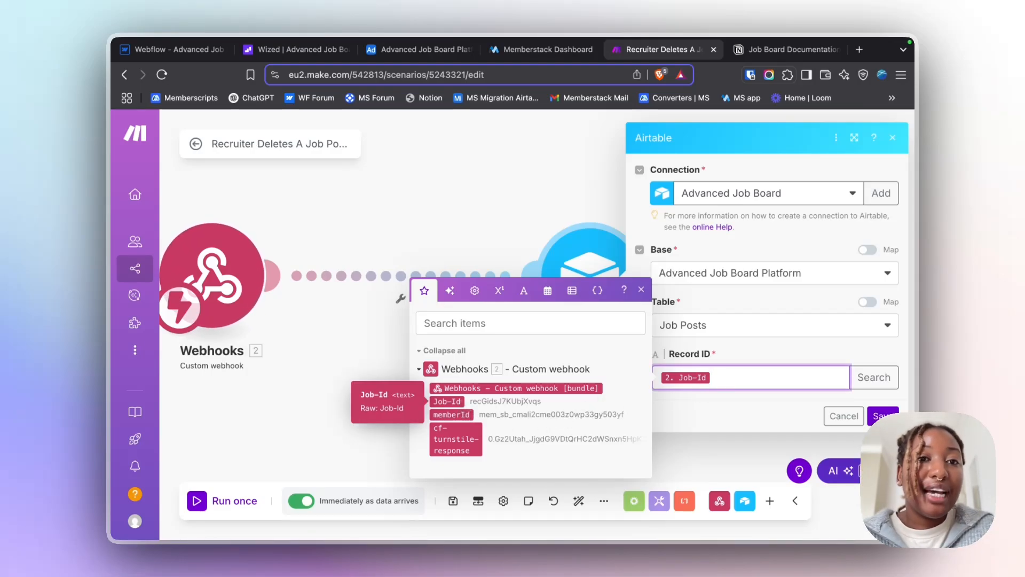
pyautogui.click(426, 51)
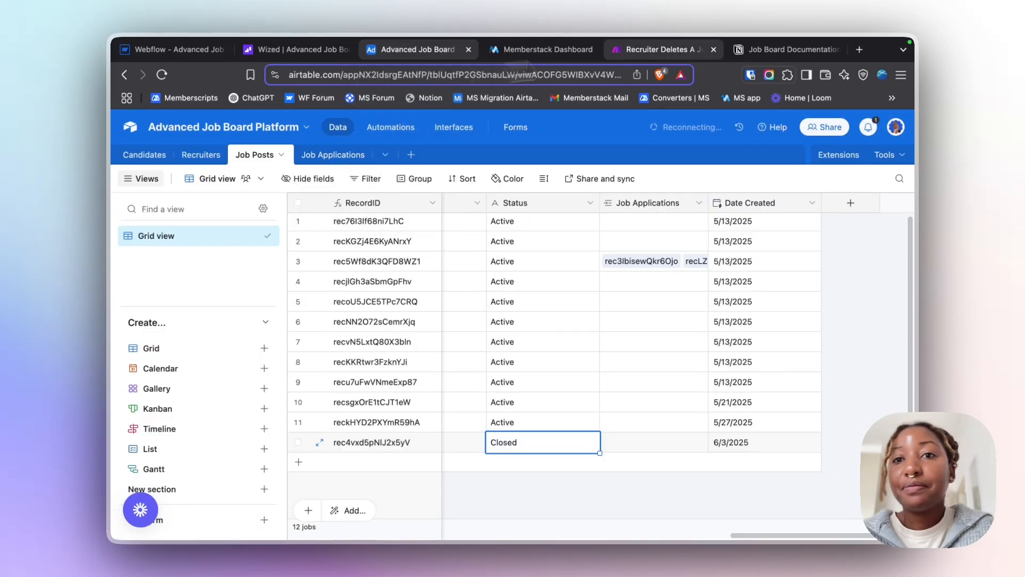
pyautogui.click(662, 49)
pyautogui.click(892, 137)
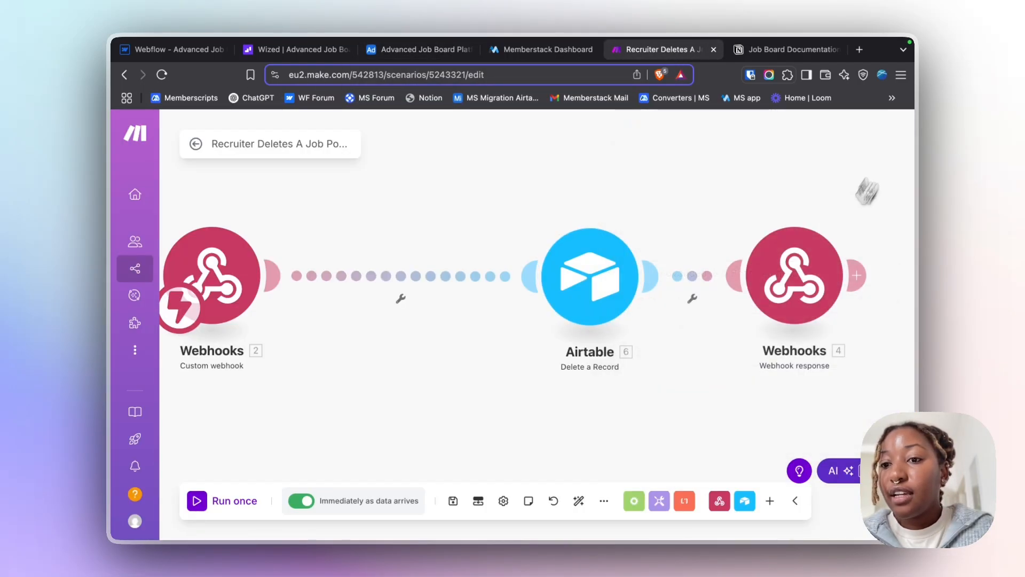
pyautogui.click(804, 270)
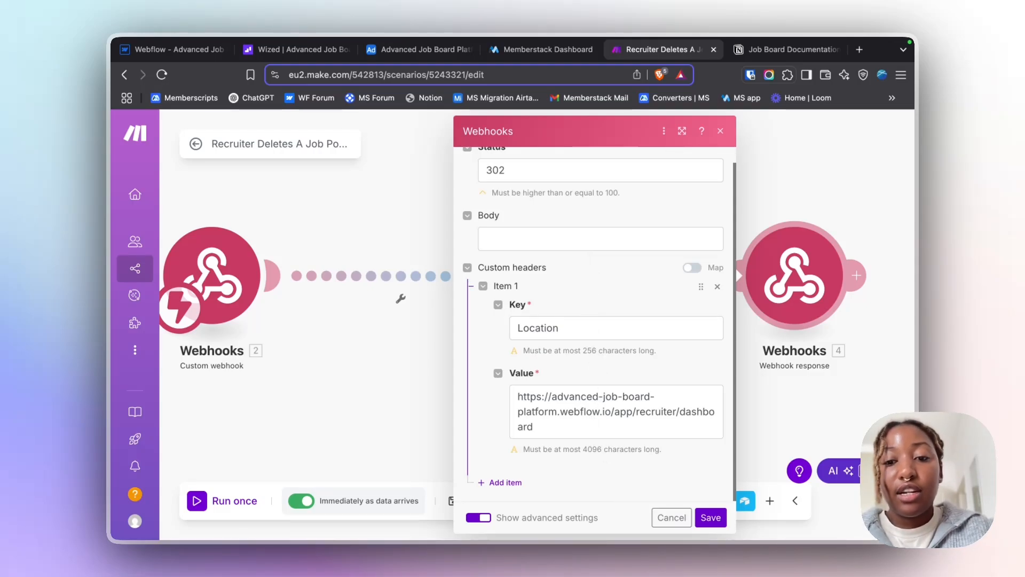
pyautogui.click(723, 132)
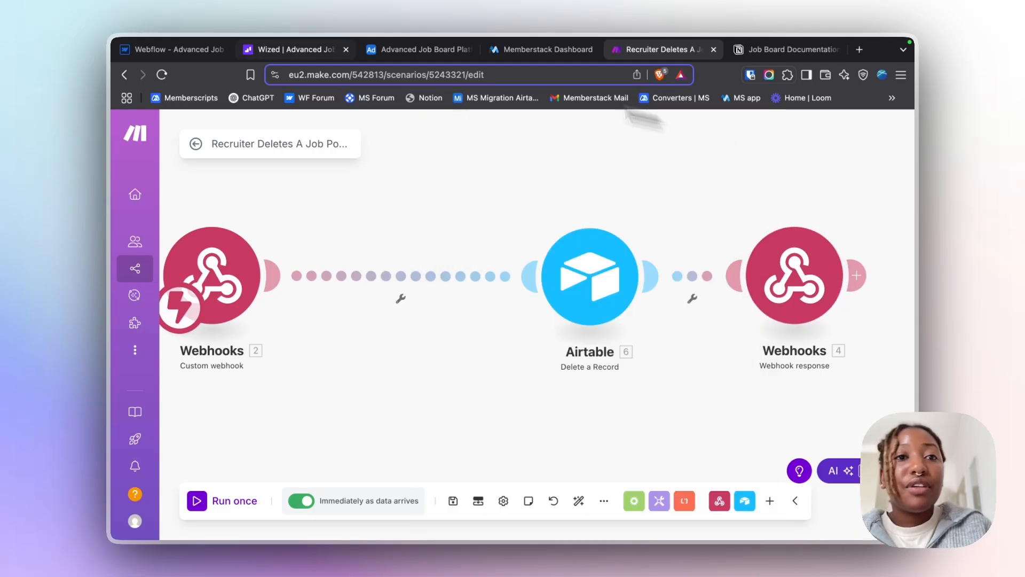
# - Switch to Wized and turn off X-Ray on the job post details page
pyautogui.click(294, 53)
pyautogui.scroll(10, 547, 168)
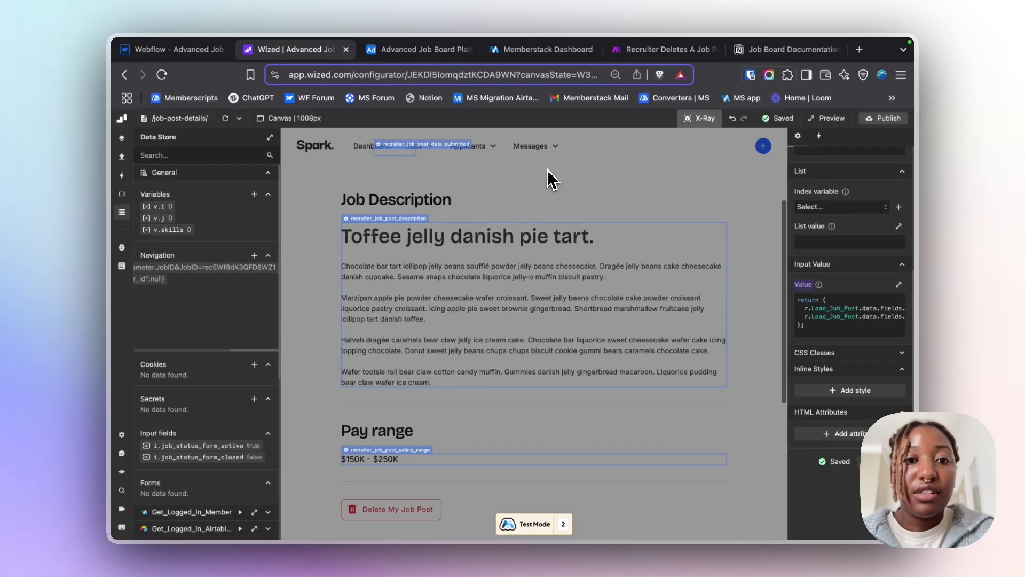
pyautogui.click(704, 119)
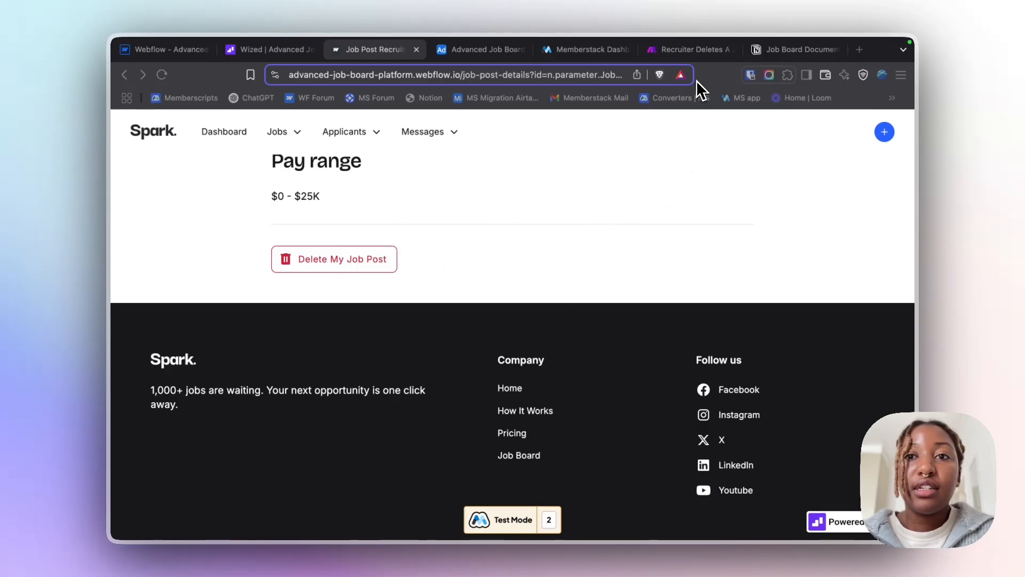
# - Run the Recruiter Deletes A Job Post scenario once in Make and delete the job post from its published page
pyautogui.click(697, 53)
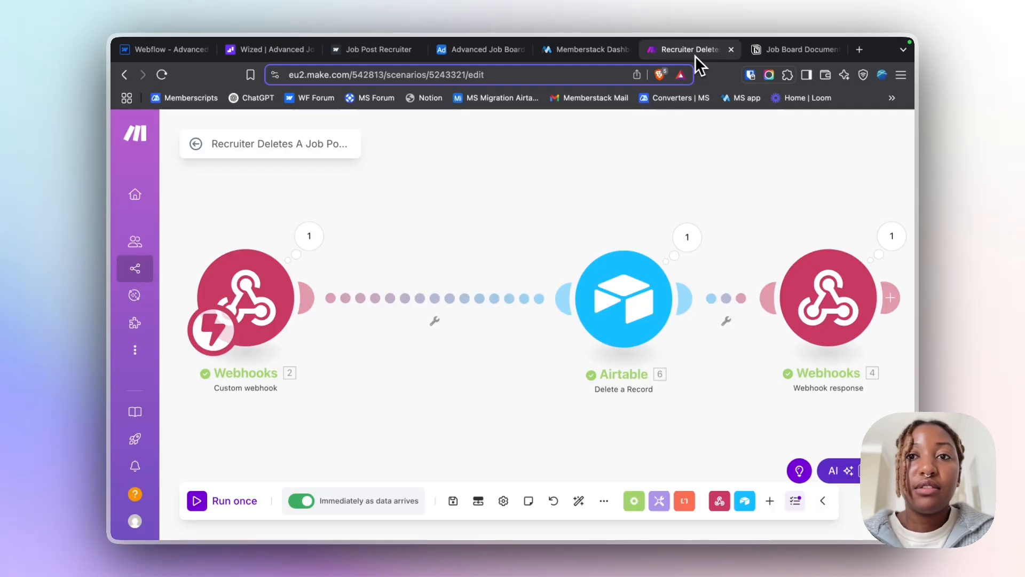
pyautogui.click(235, 502)
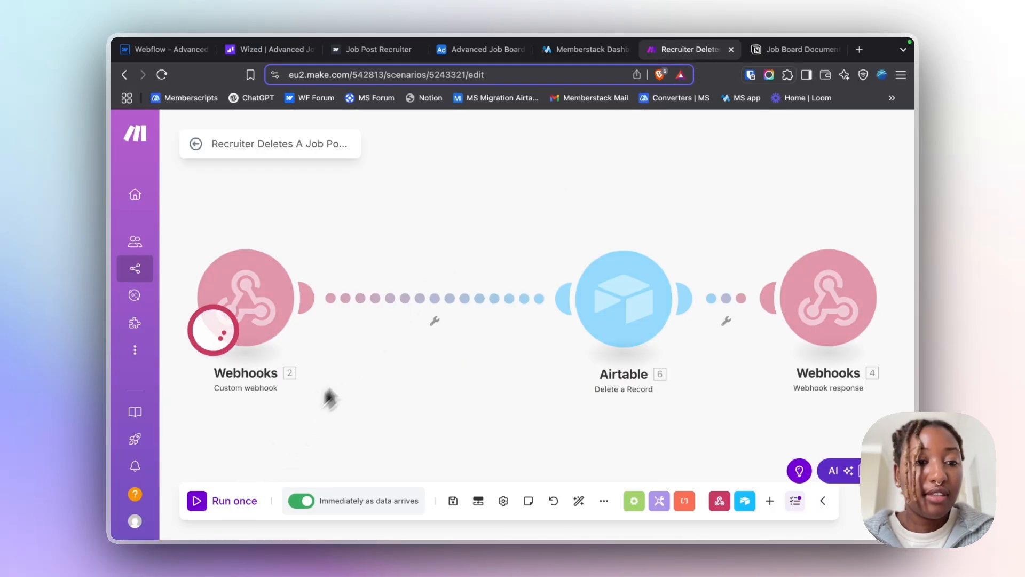
pyautogui.click(368, 58)
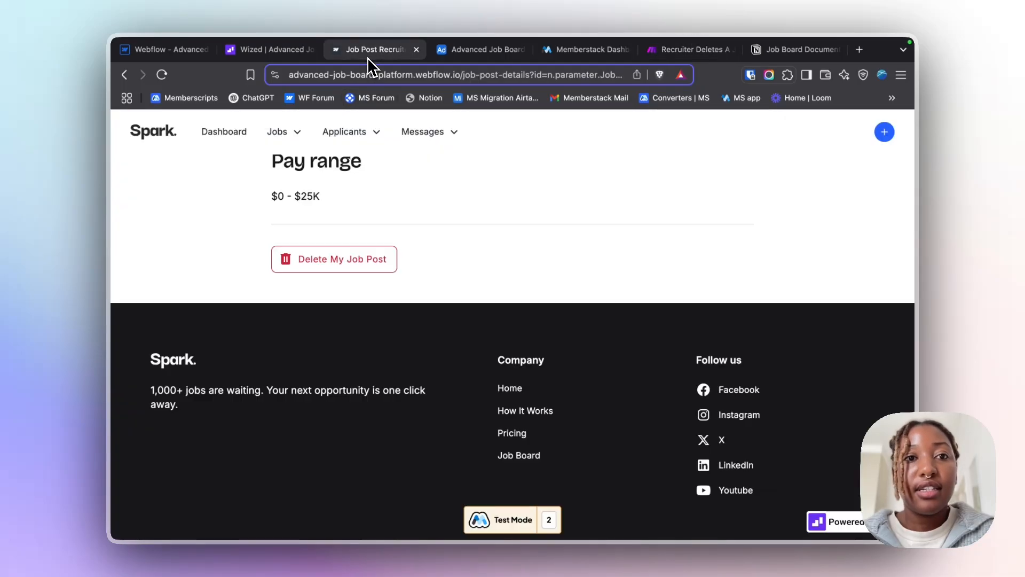
pyautogui.click(337, 261)
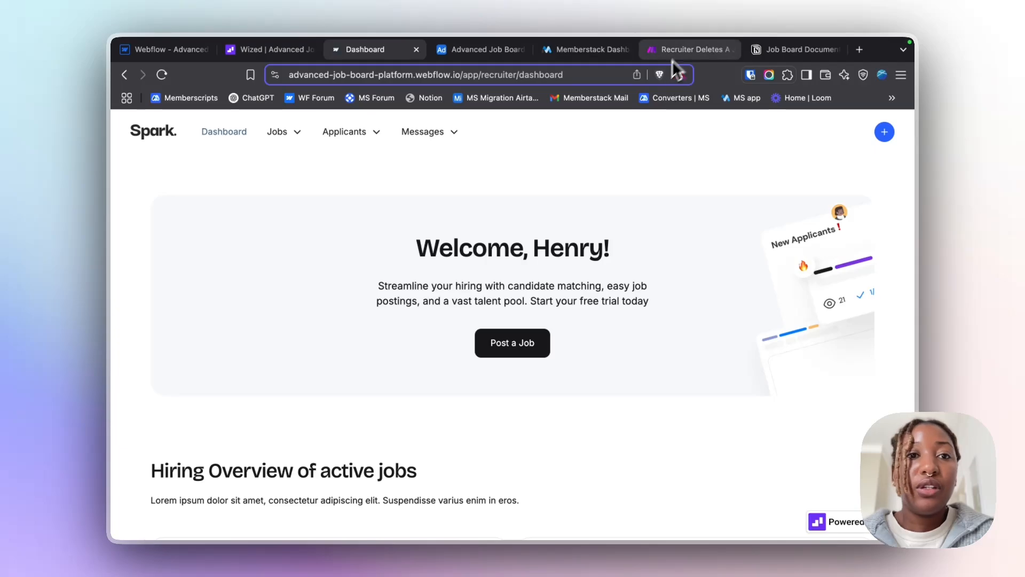
# - Look over the recruiter dashboard, and return to Make to examine the Custom webhook module's output bundle
pyautogui.scroll(-6, 585, 243)
pyautogui.scroll(4, 585, 243)
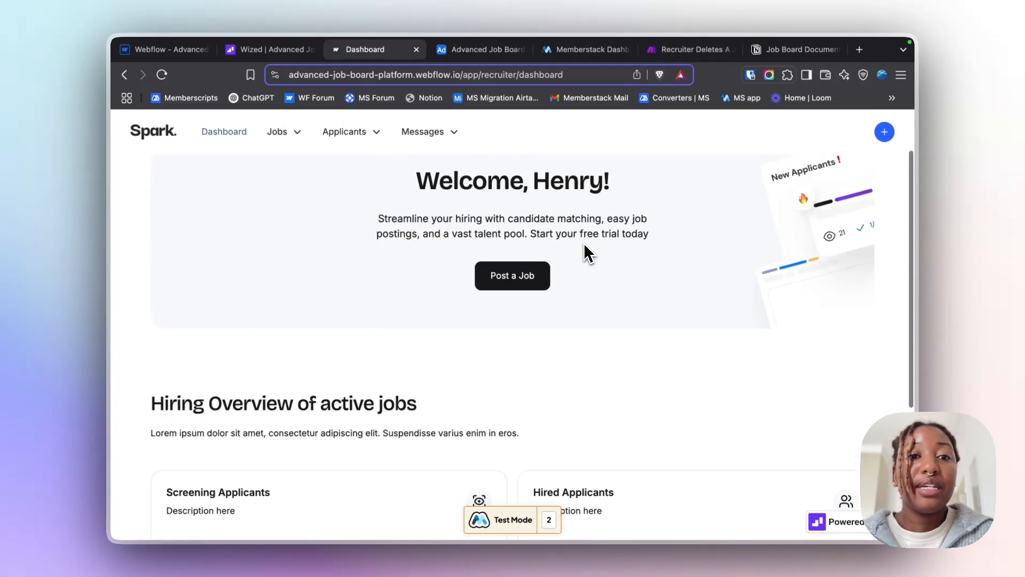
pyautogui.click(680, 50)
pyautogui.click(308, 237)
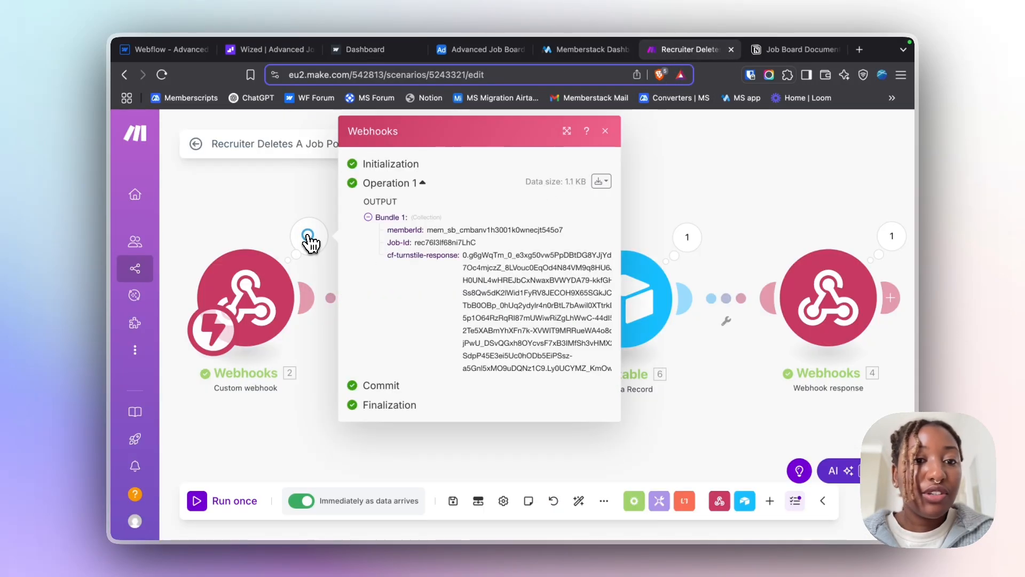
# - Close the Custom webhook output, then save the Recruiter Deletes A Job Post scenario and exit its editor
pyautogui.moveTo(492, 292); pyautogui.dragTo(512, 310)
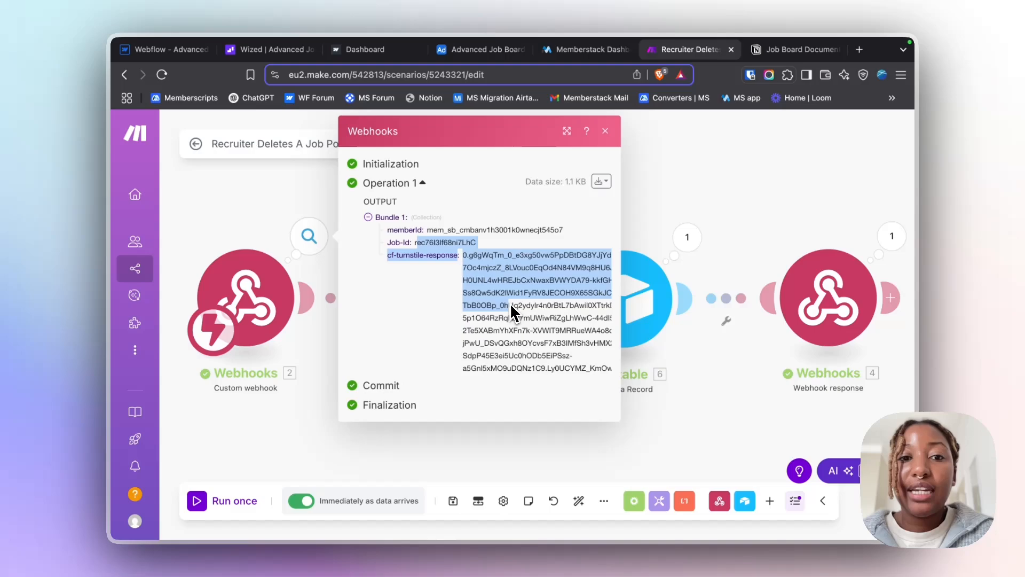
pyautogui.click(605, 131)
pyautogui.moveTo(717, 202); pyautogui.dragTo(415, 280)
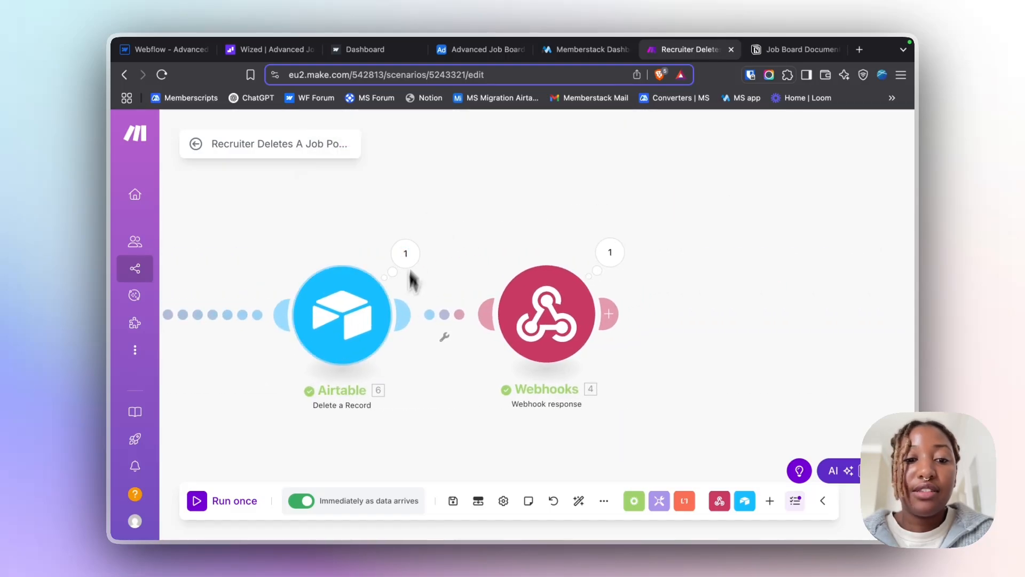
pyautogui.click(453, 501)
pyautogui.click(196, 145)
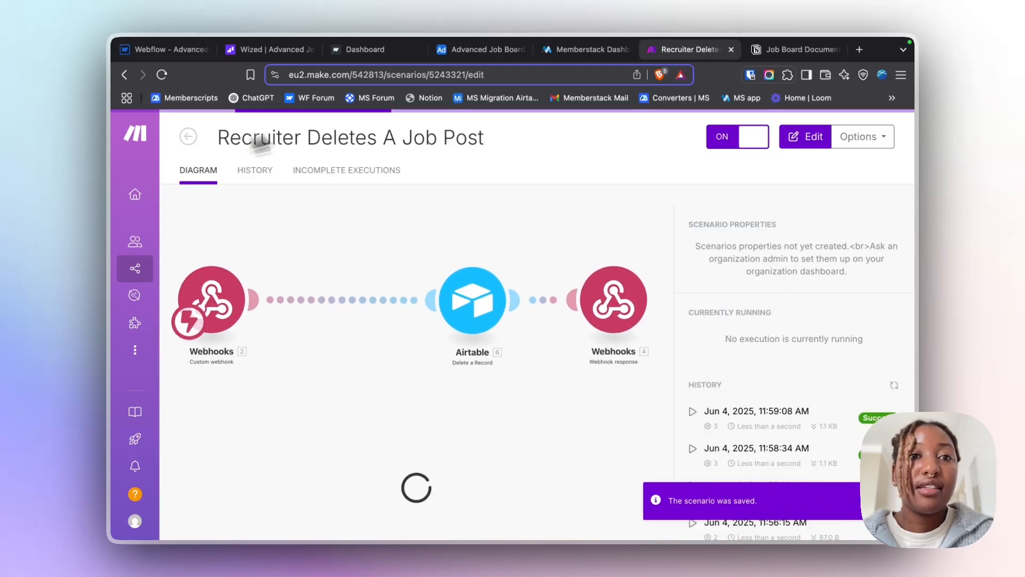
# - Switch to Airtable and check the Job Posts table for the deleted job post's record
pyautogui.click(448, 48)
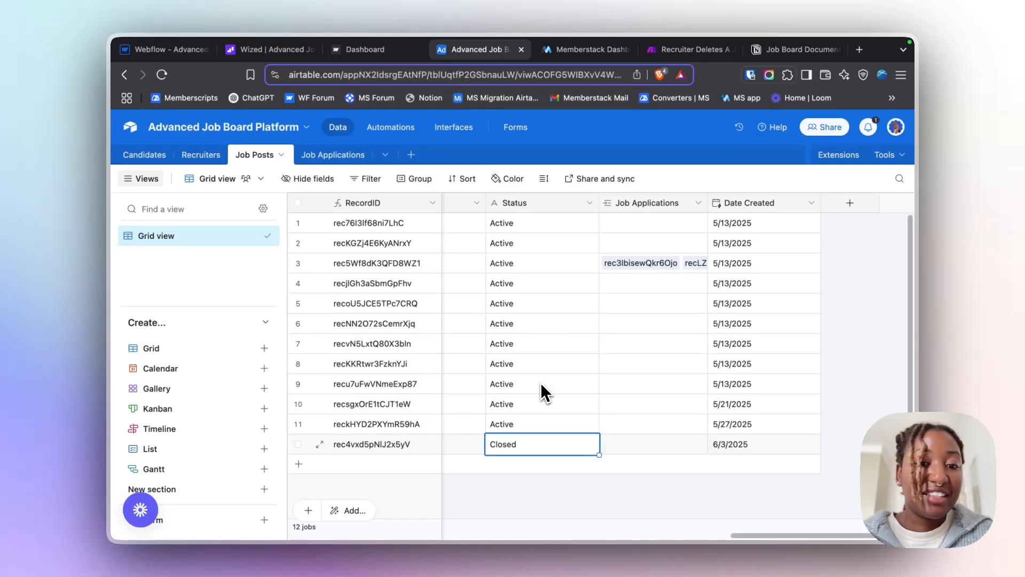
pyautogui.hscroll(5, 679, 331)
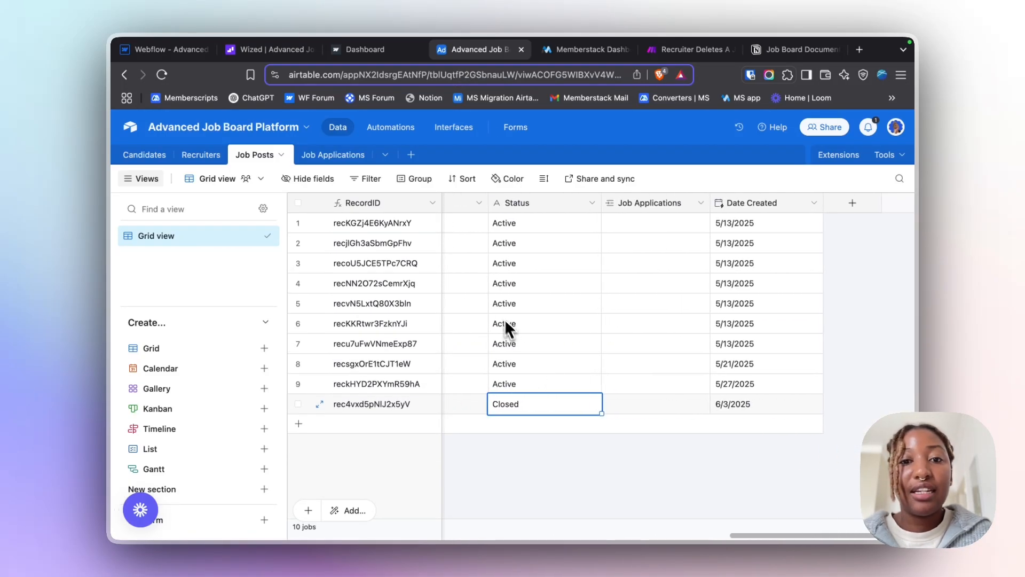
pyautogui.hscroll(-10, 502, 323)
pyautogui.hscroll(-3, 502, 323)
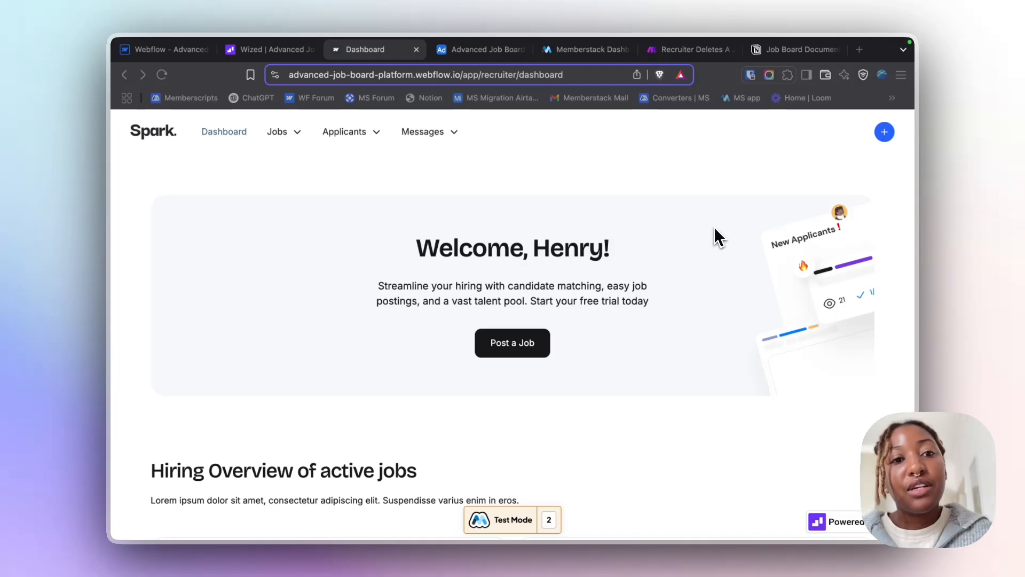
# - Switch to Webflow and look through the site's page list for the Recruiter folder's Jobs and Applicants pages
pyautogui.click(171, 52)
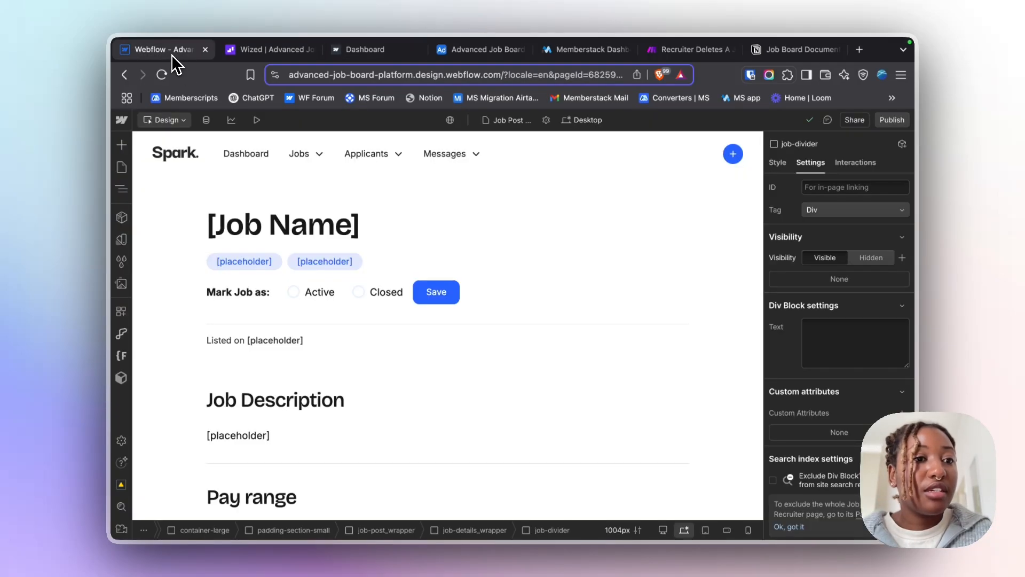
pyautogui.click(121, 167)
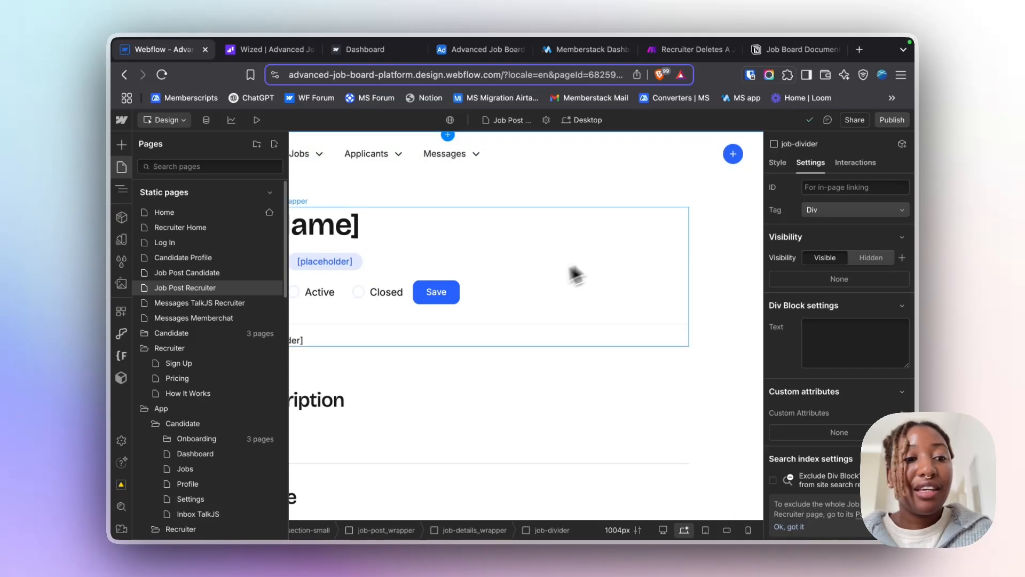
pyautogui.scroll(-6, 235, 275)
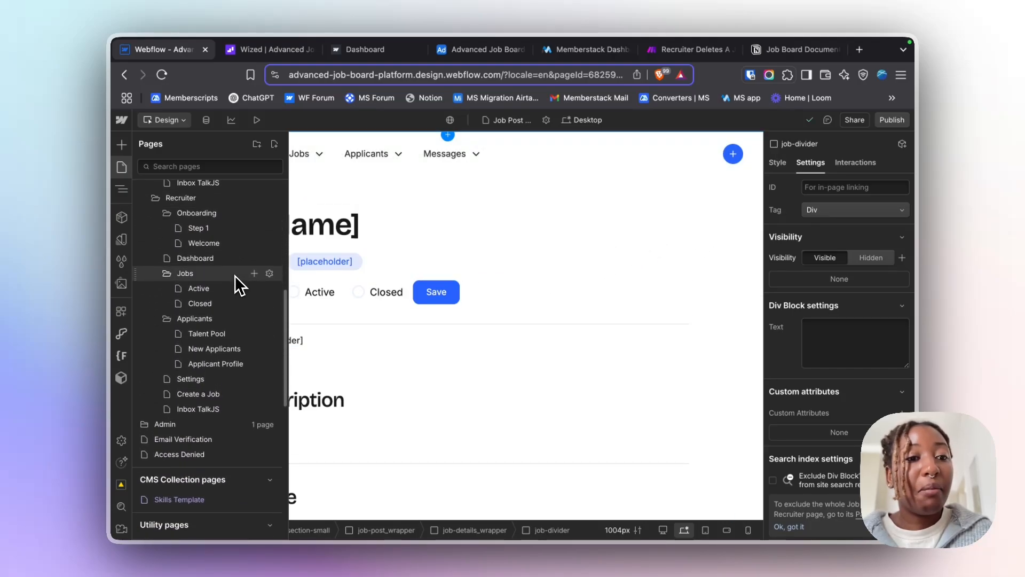
pyautogui.scroll(-2, 235, 276)
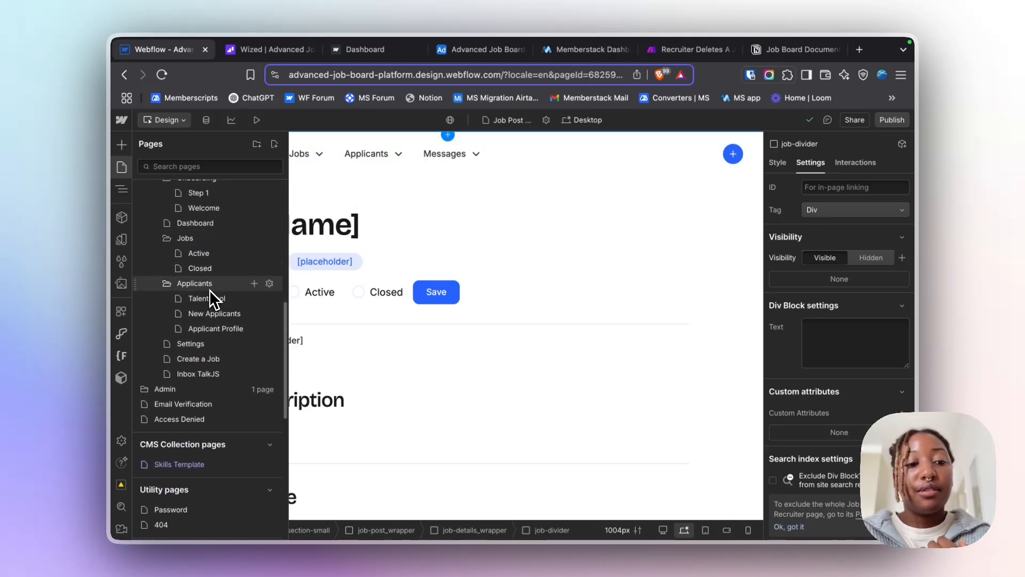